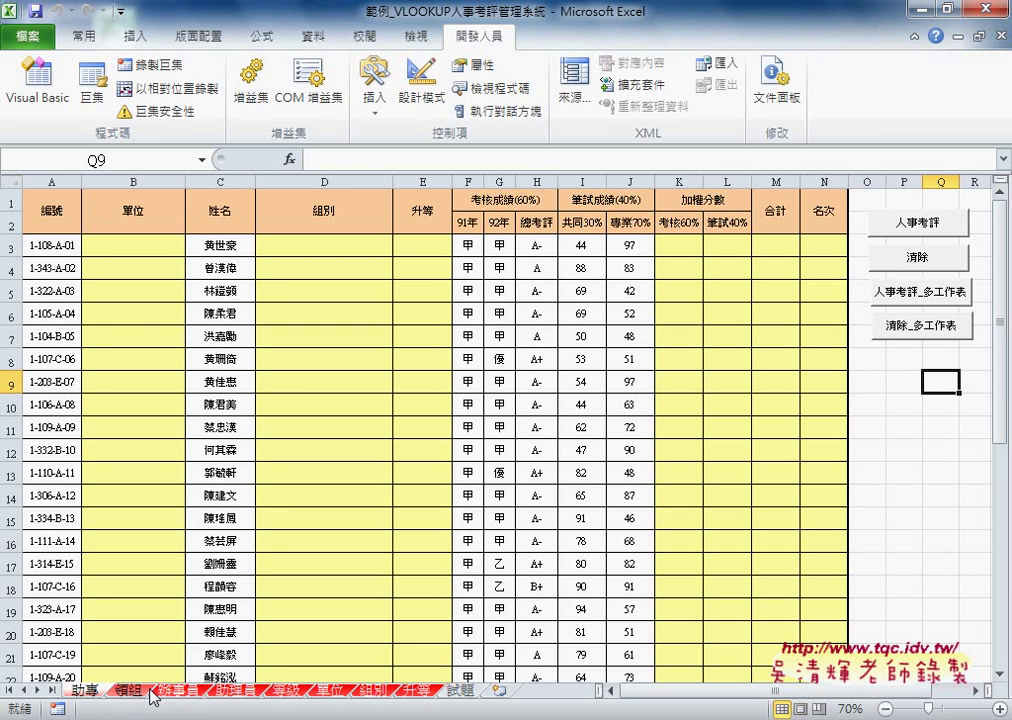
# Step: Look over the 助專, 領組, 辦事員 and 助理員 sheets before running the macro, ending on 助專
pyautogui.click(237, 691)
pyautogui.click(88, 690)
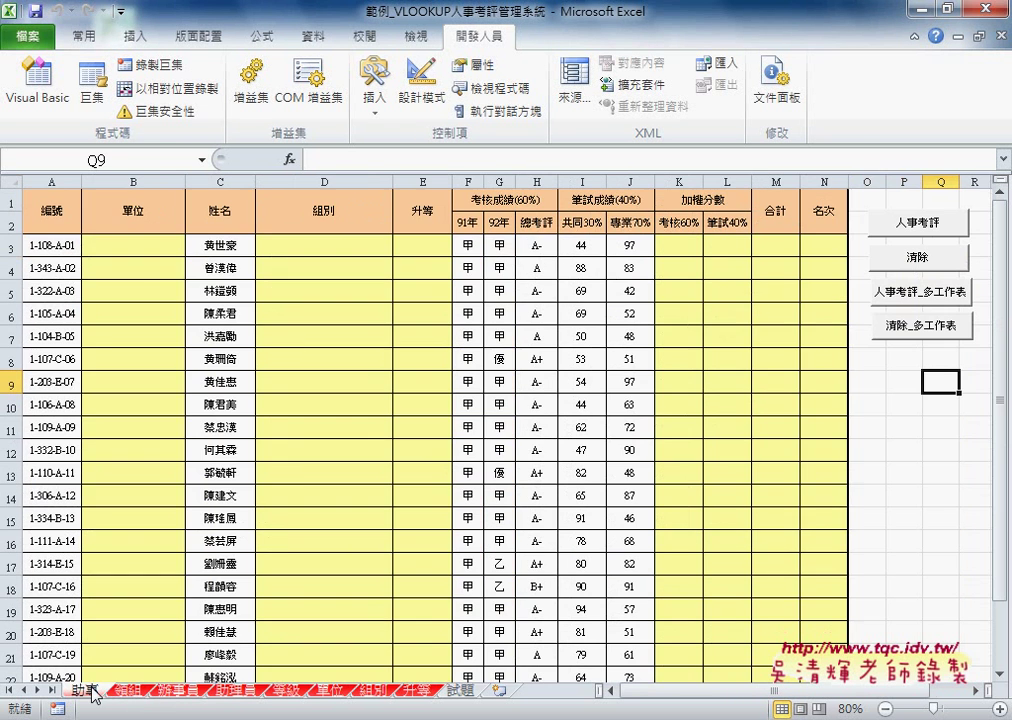
pyautogui.click(178, 690)
pyautogui.click(230, 691)
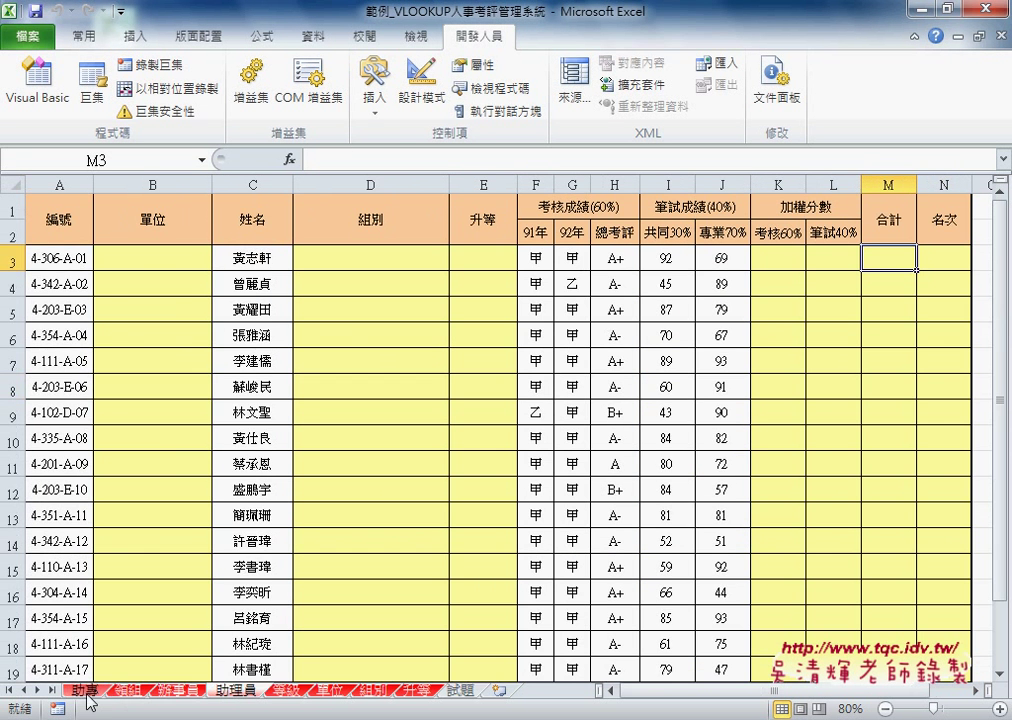
pyautogui.click(86, 690)
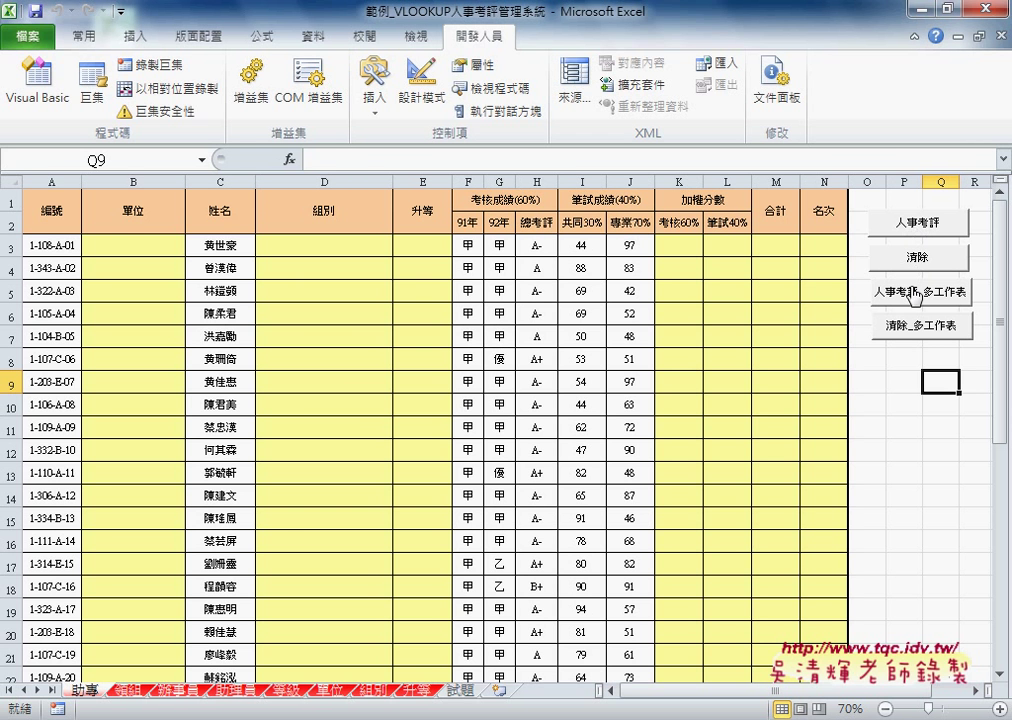
pyautogui.click(130, 690)
pyautogui.click(183, 691)
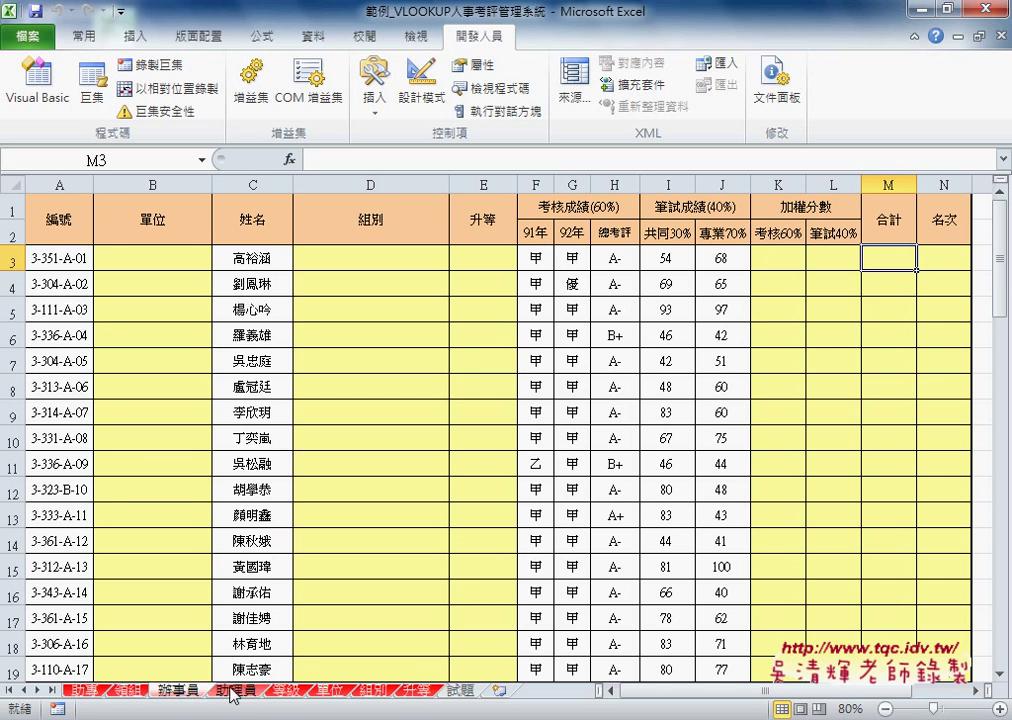
pyautogui.click(238, 690)
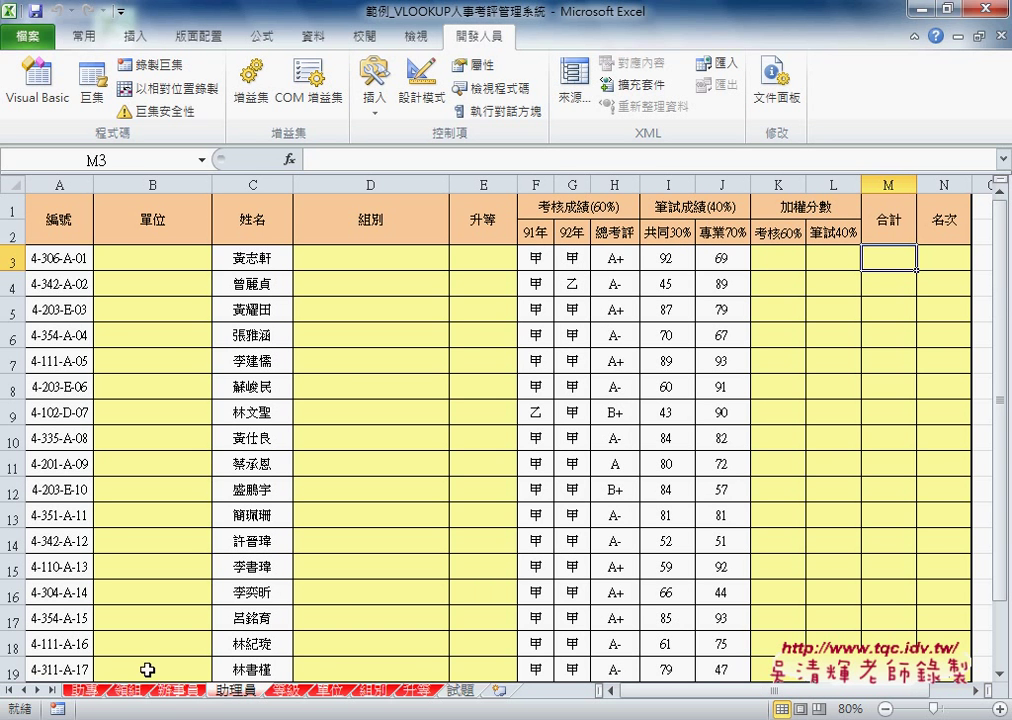
pyautogui.click(90, 692)
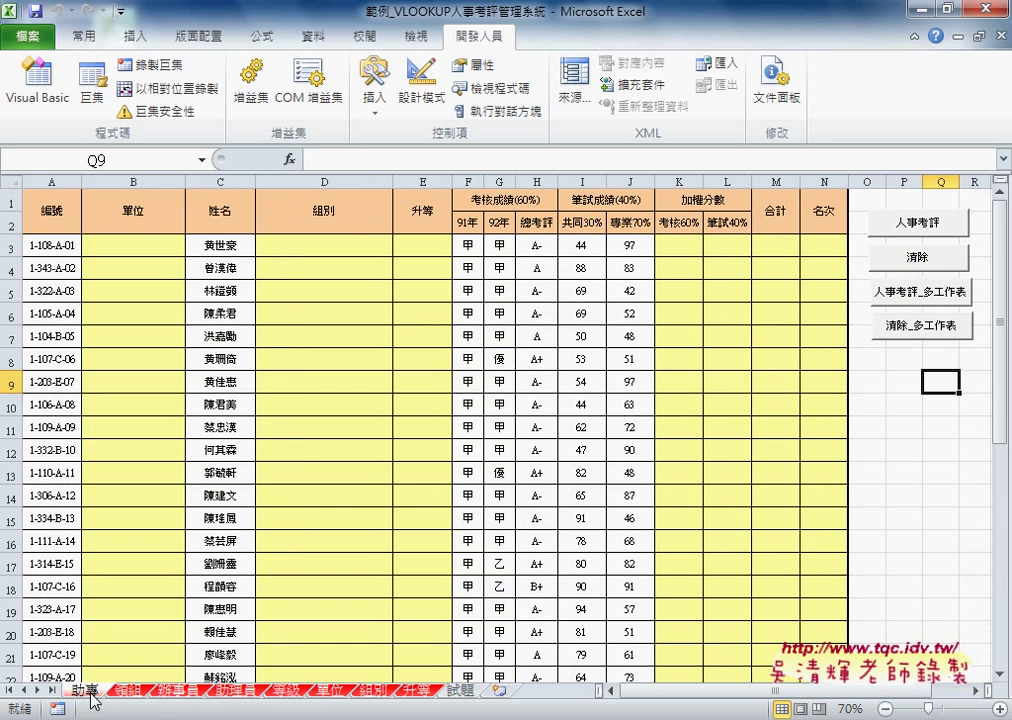
pyautogui.click(232, 692)
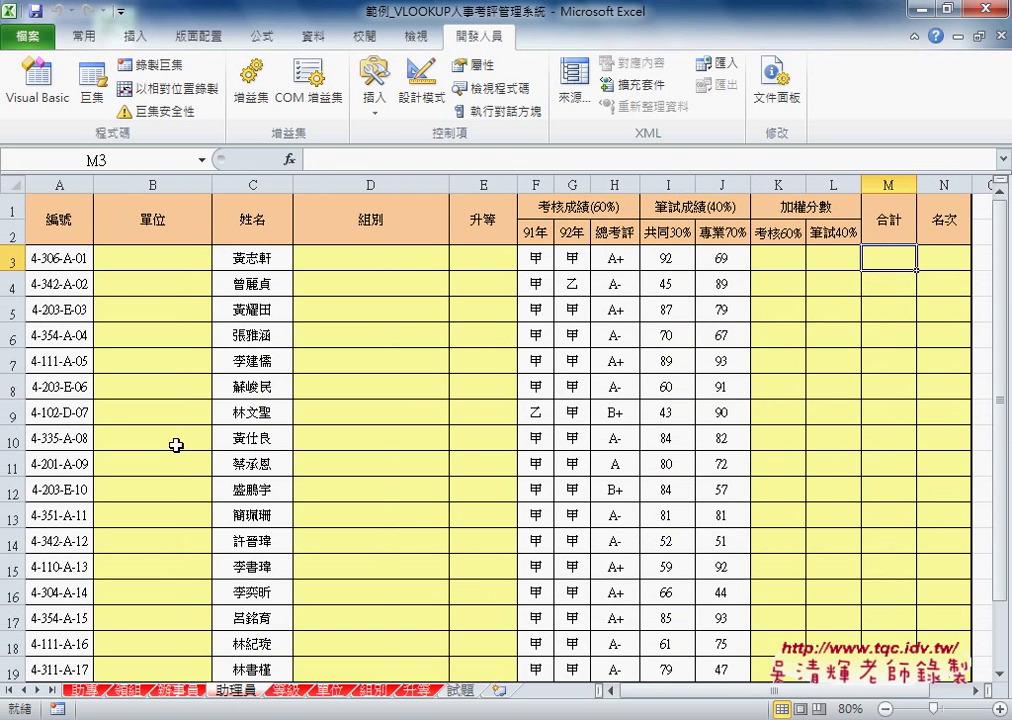
pyautogui.click(82, 691)
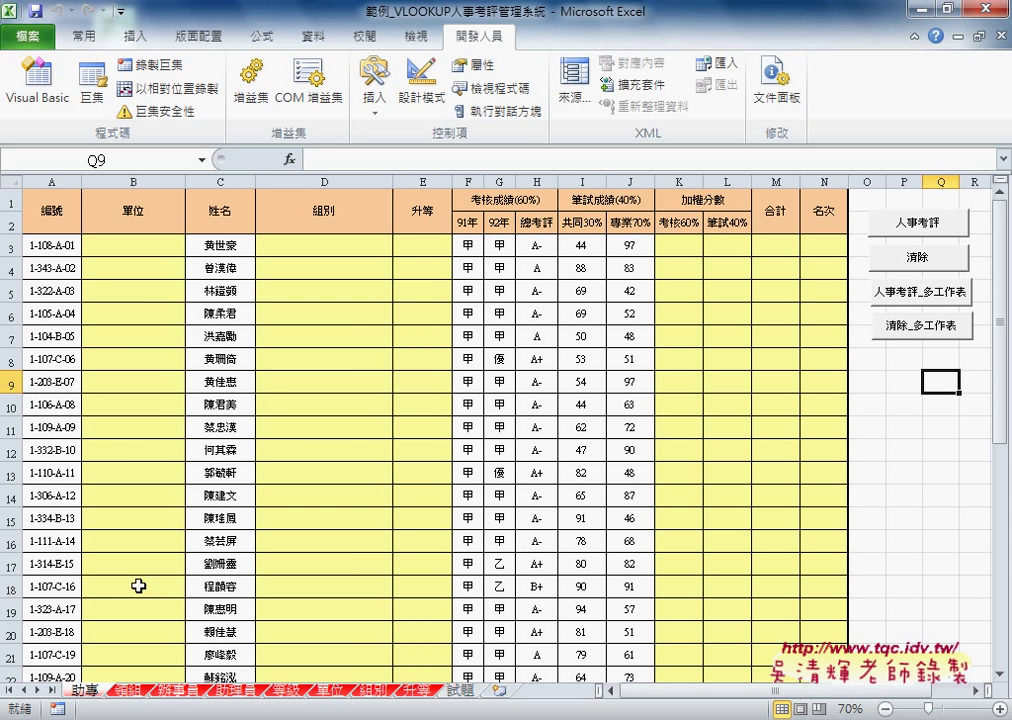
# Step: Run 人事考評_多工作表 and check the filled results on 領組, 辦事員 and 助理員, returning to 助專
pyautogui.click(925, 292)
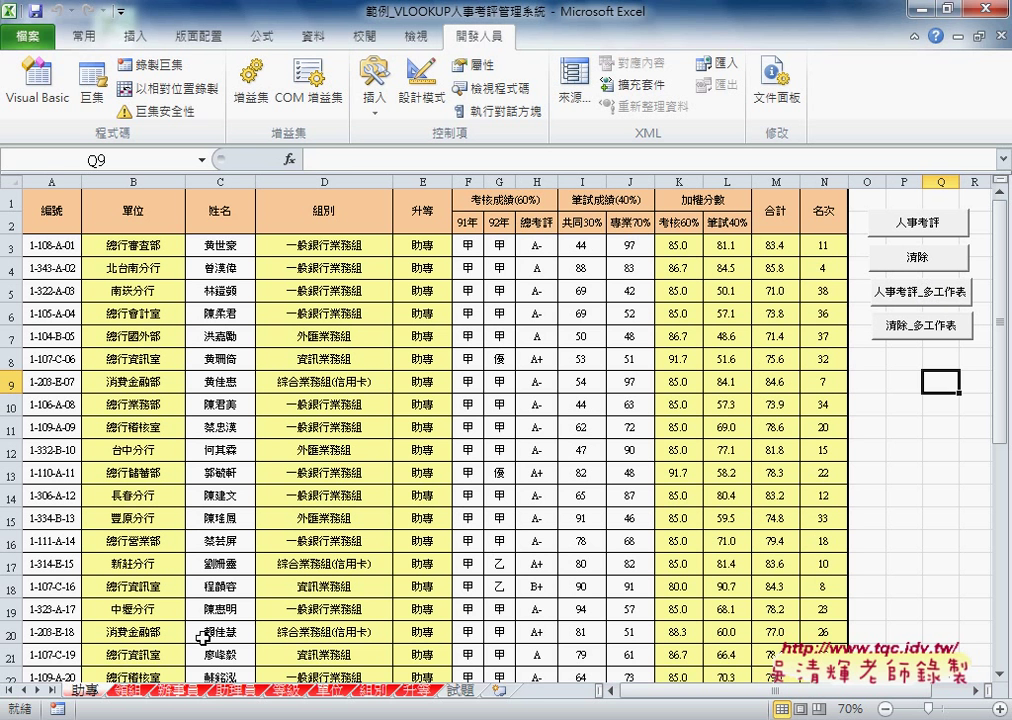
pyautogui.click(126, 692)
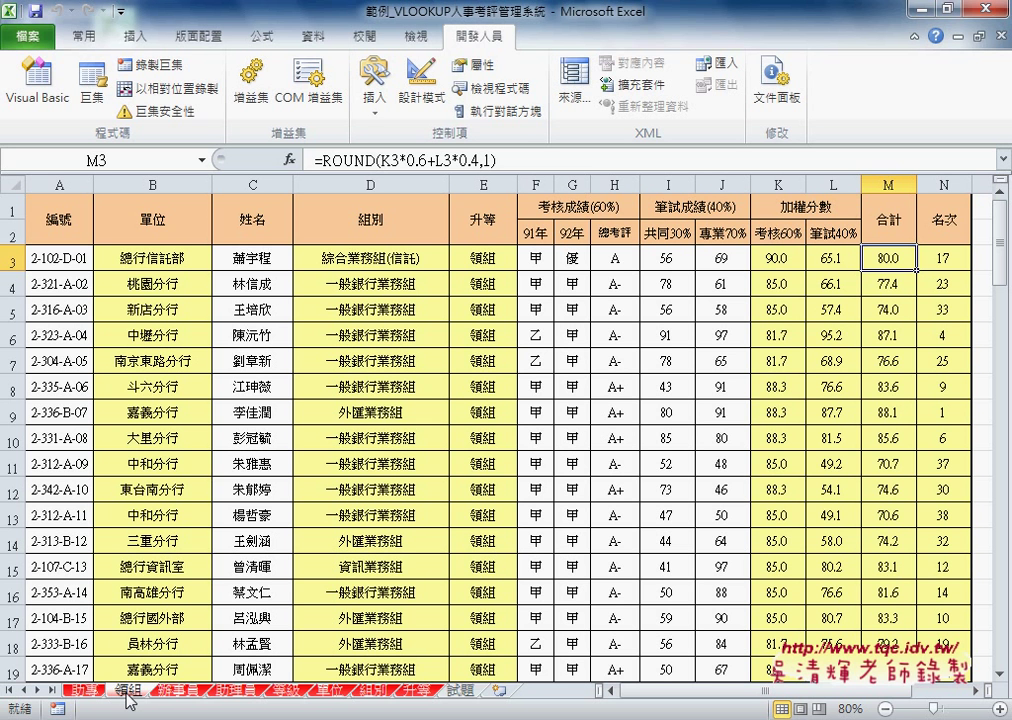
pyautogui.click(180, 692)
pyautogui.click(240, 692)
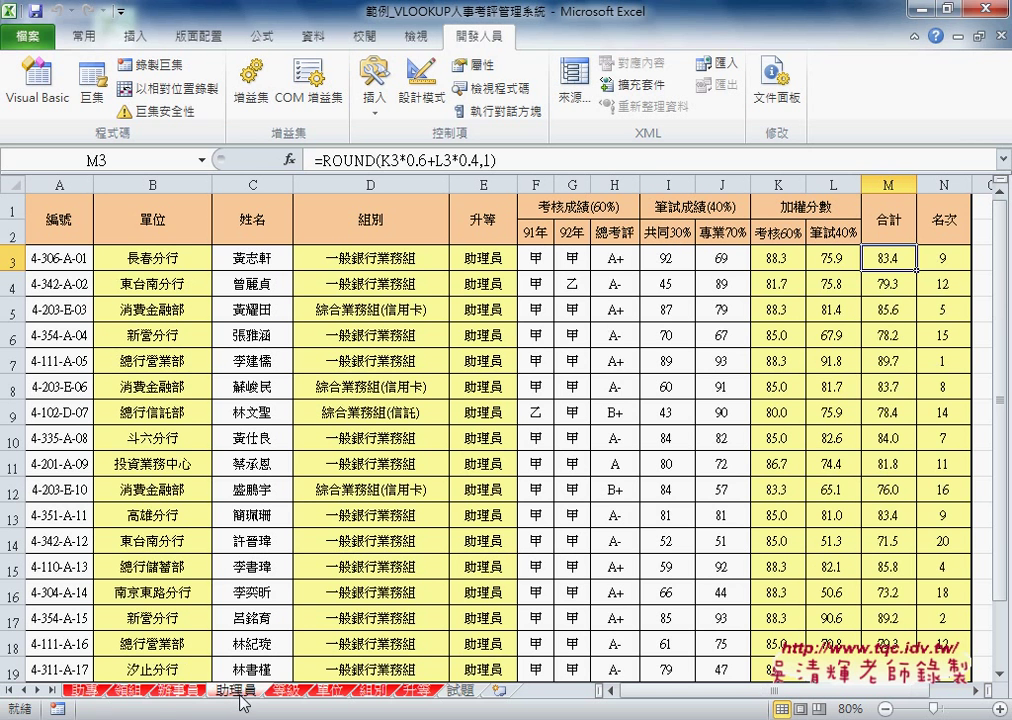
pyautogui.click(85, 690)
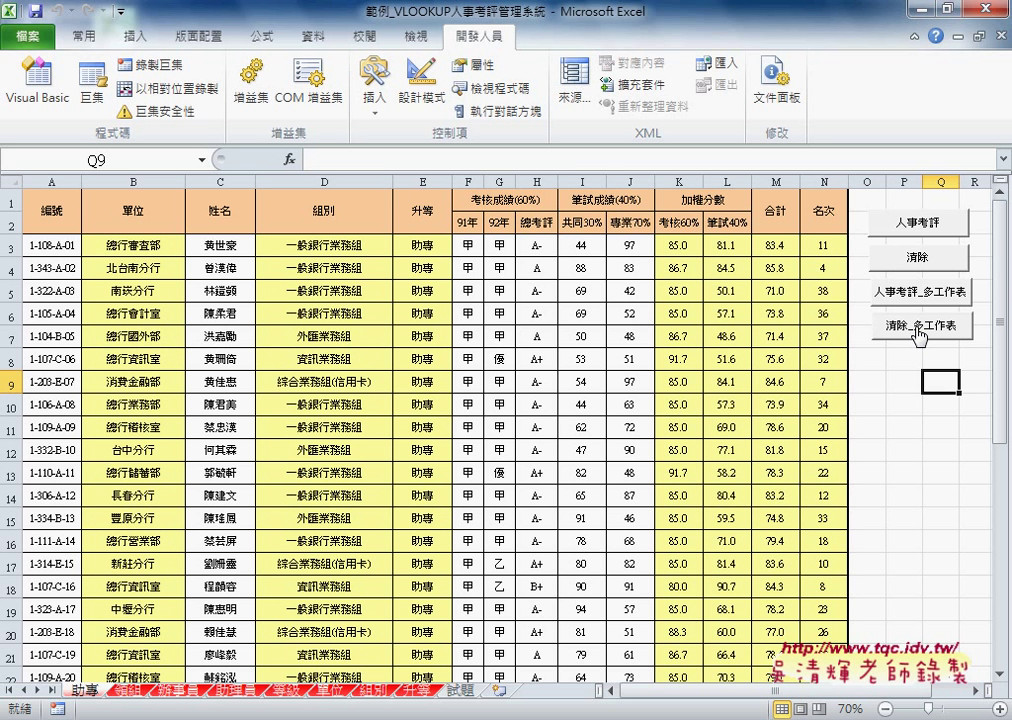
# Step: Clear all sheets with 清除_多工作表, recompute with 人事考評_多工作表, then clear them again
pyautogui.click(919, 337)
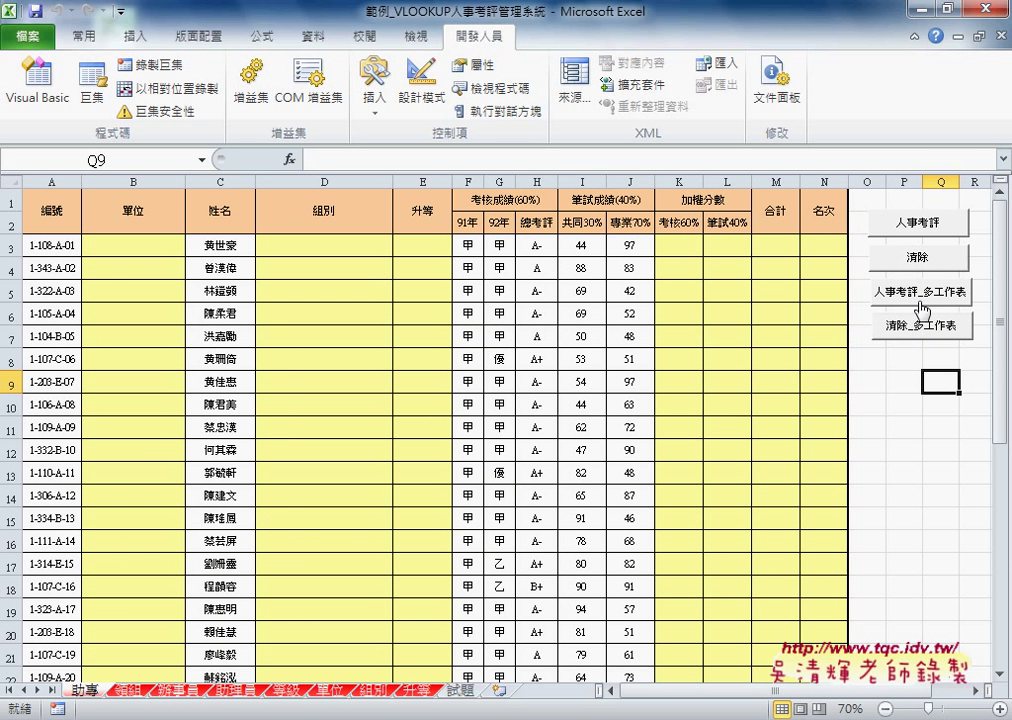
pyautogui.click(918, 294)
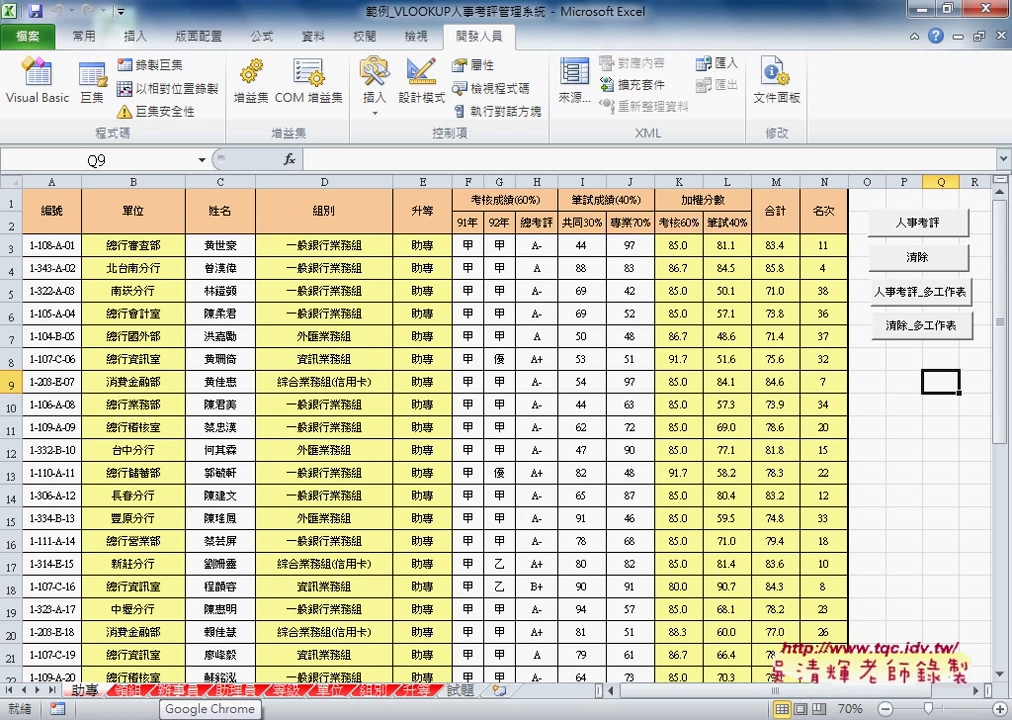
pyautogui.click(914, 330)
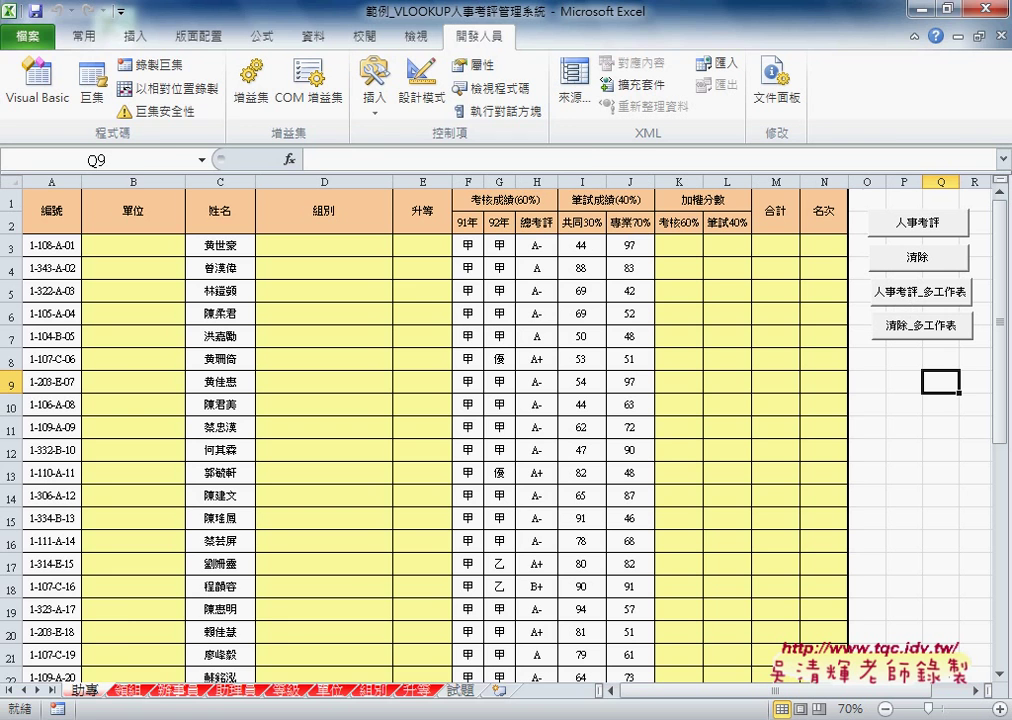
# Step: Bring the VBA editor to the front and maximize it
pyautogui.moveTo(316, 706)
pyautogui.click(266, 648)
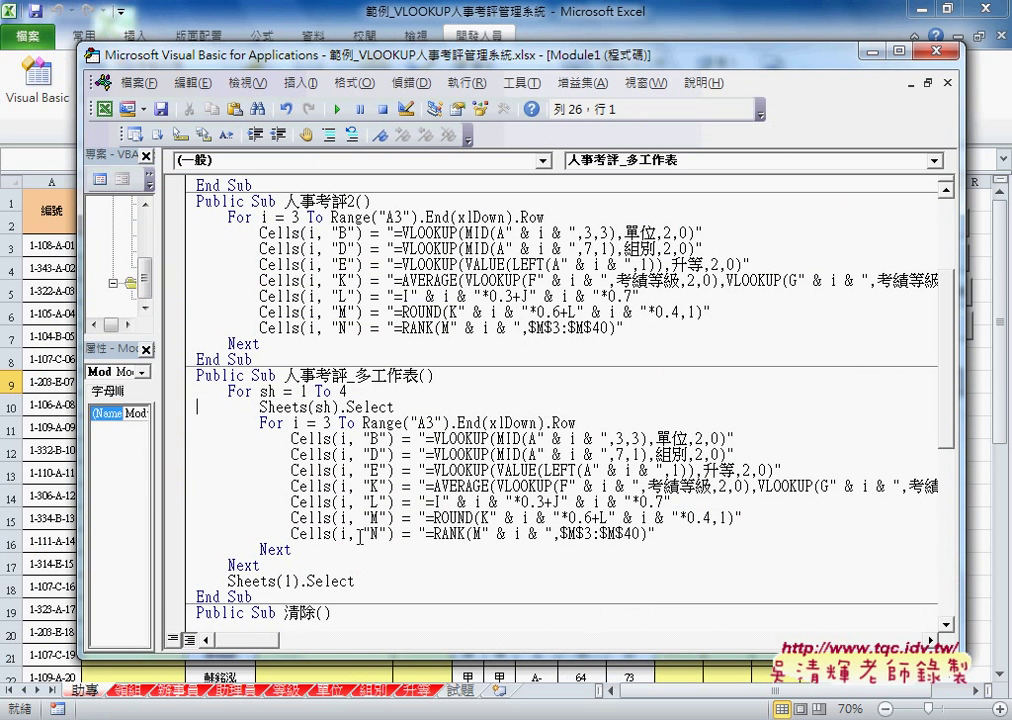
pyautogui.doubleClick(433, 57)
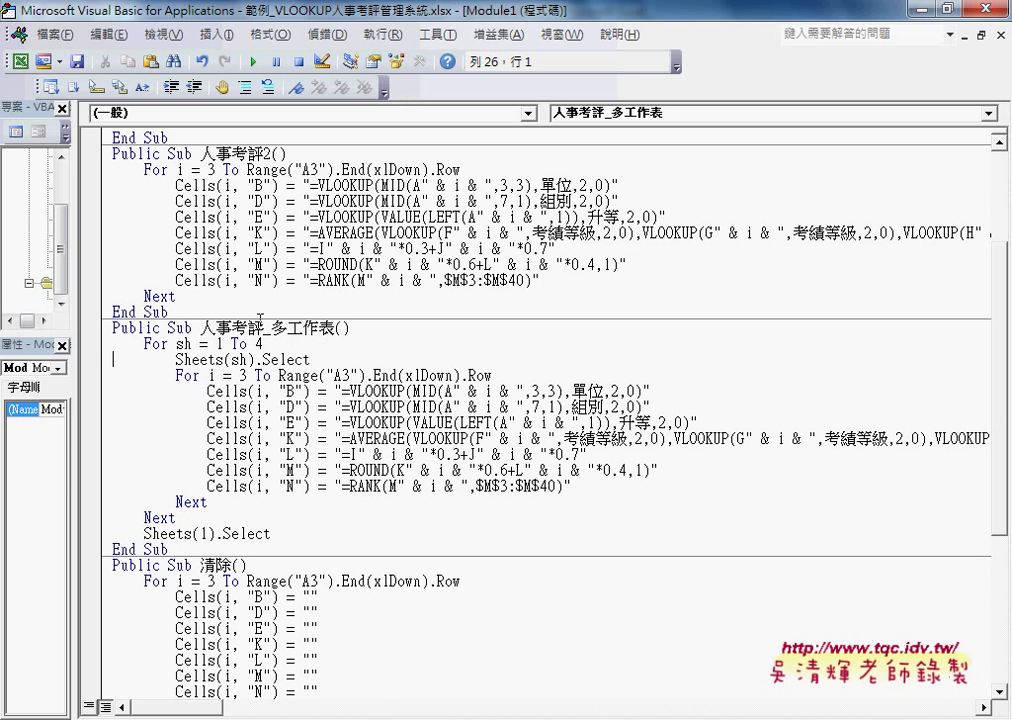
# Step: Select the body of the 人事考評_多工作表 macro in Module1
pyautogui.moveTo(170, 312); pyautogui.dragTo(110, 155)
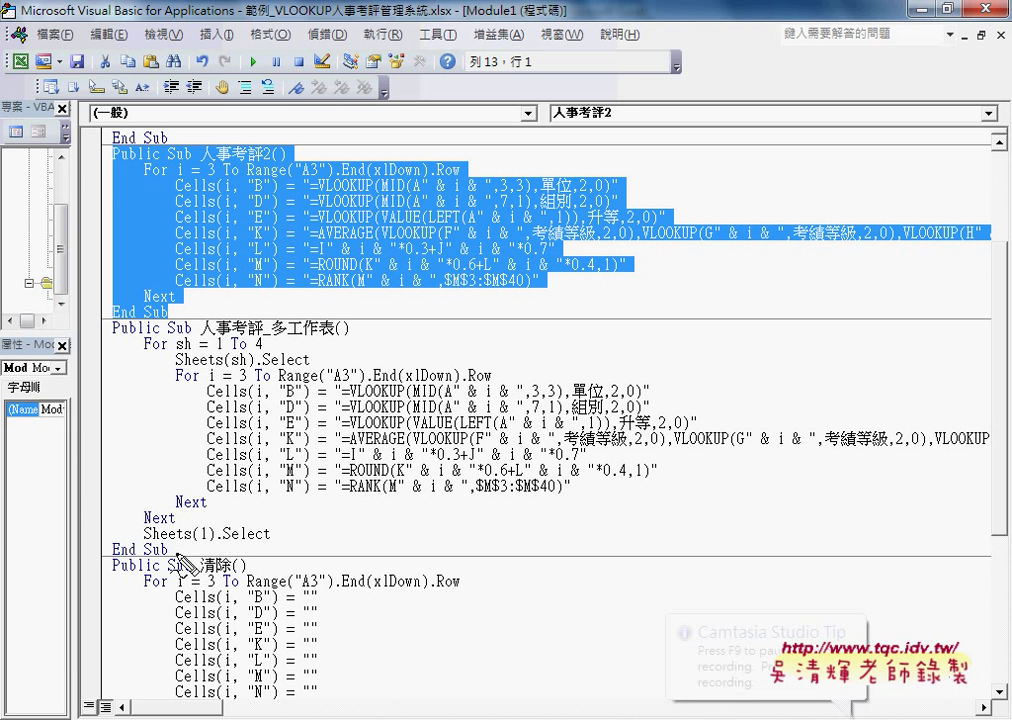
pyautogui.moveTo(150, 562)
pyautogui.mouseDown()
pyautogui.moveTo(100, 440)
pyautogui.moveTo(215, 572)
pyautogui.mouseUp()
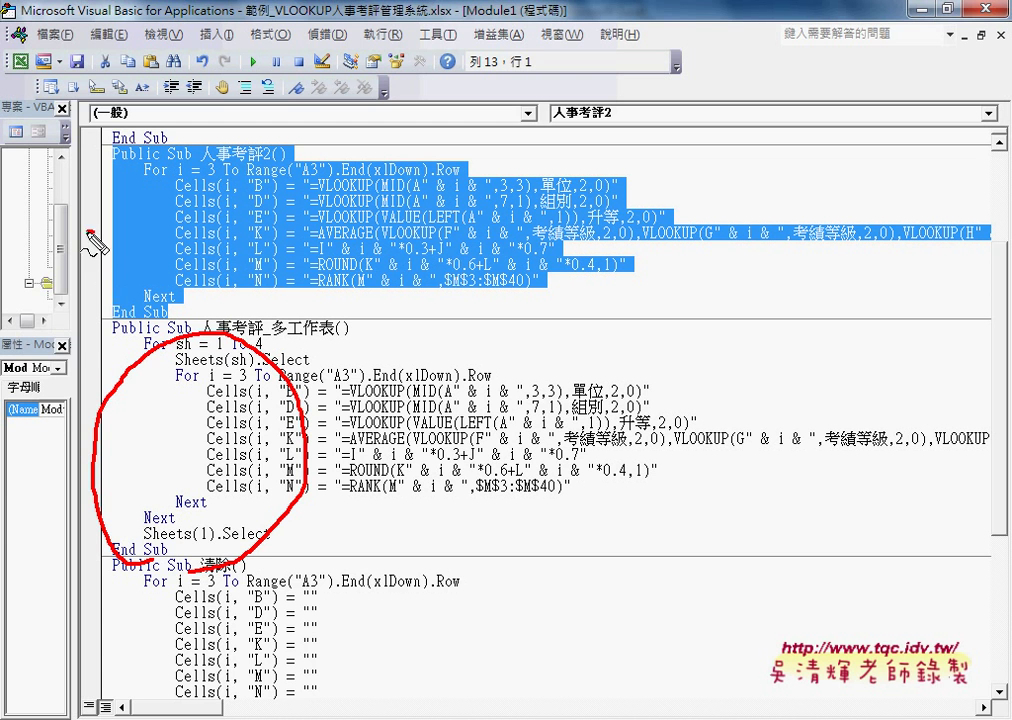
pyautogui.moveTo(93, 235); pyautogui.dragTo(100, 383)
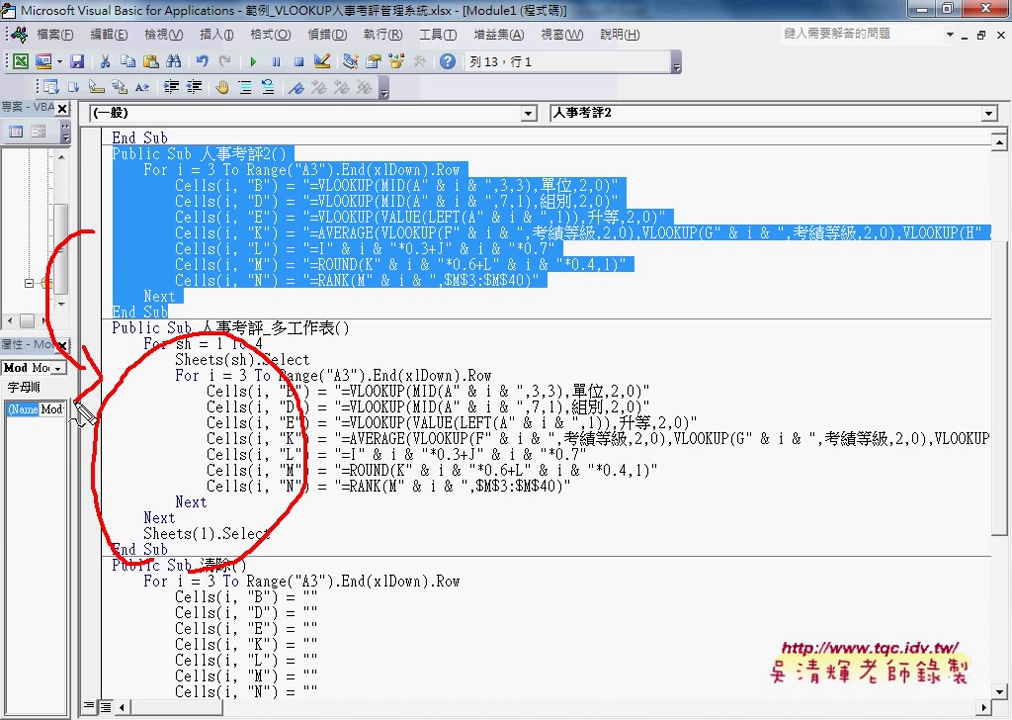
pyautogui.press('Escape')
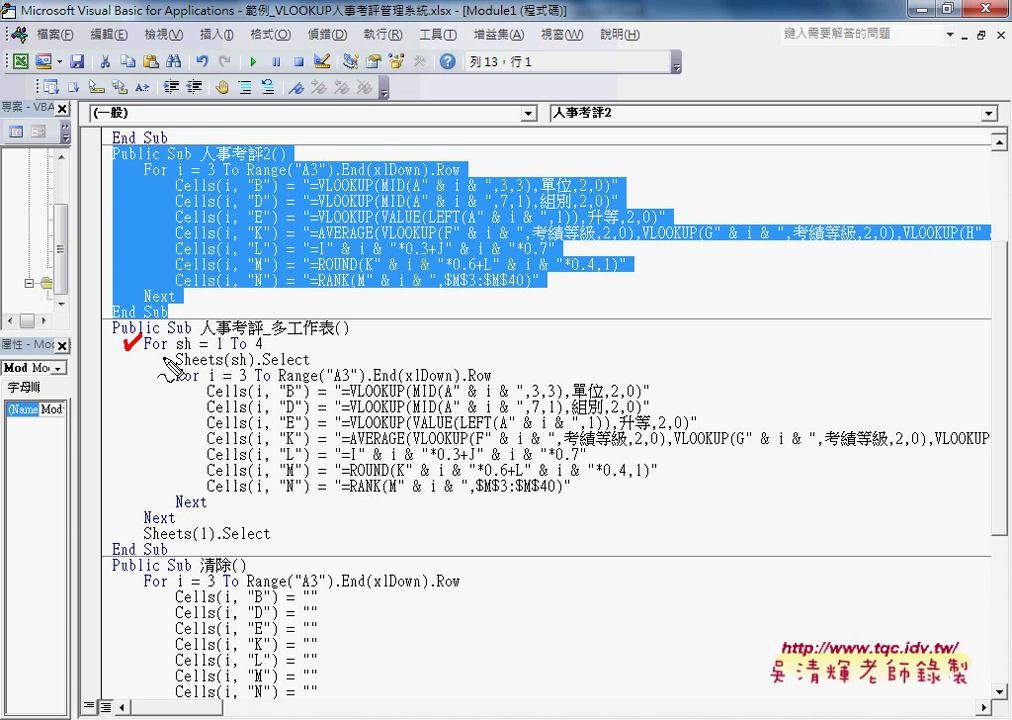
pyautogui.moveTo(163, 355); pyautogui.dragTo(180, 350)
pyautogui.moveTo(131, 517)
pyautogui.mouseDown()
pyautogui.moveTo(152, 508)
pyautogui.moveTo(155, 527)
pyautogui.mouseUp()
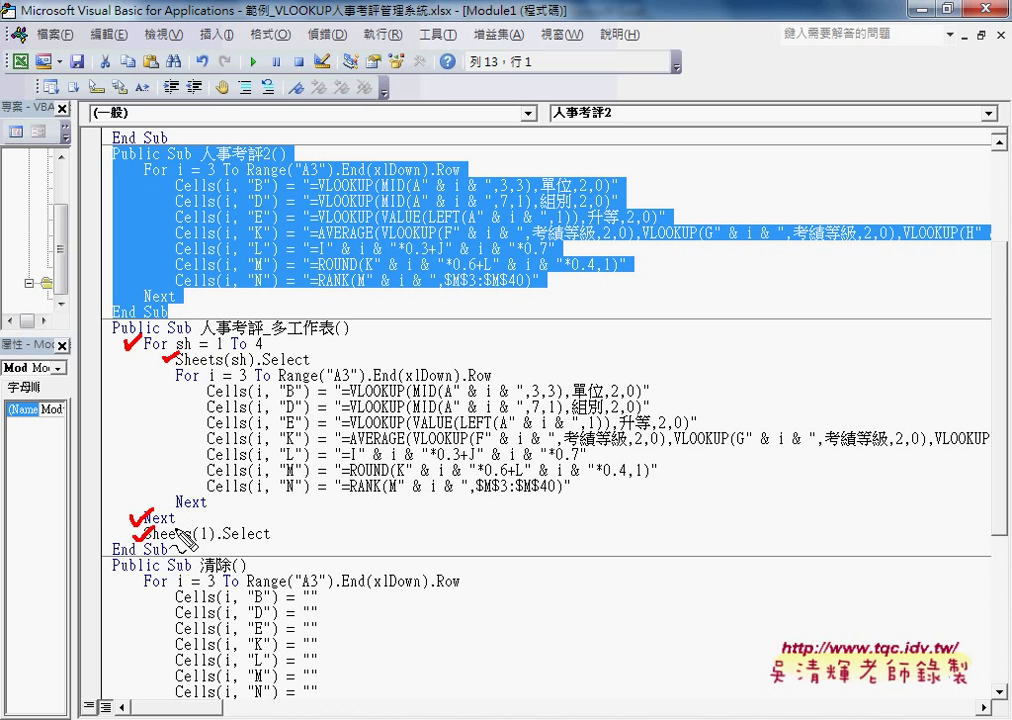
pyautogui.press('Escape')
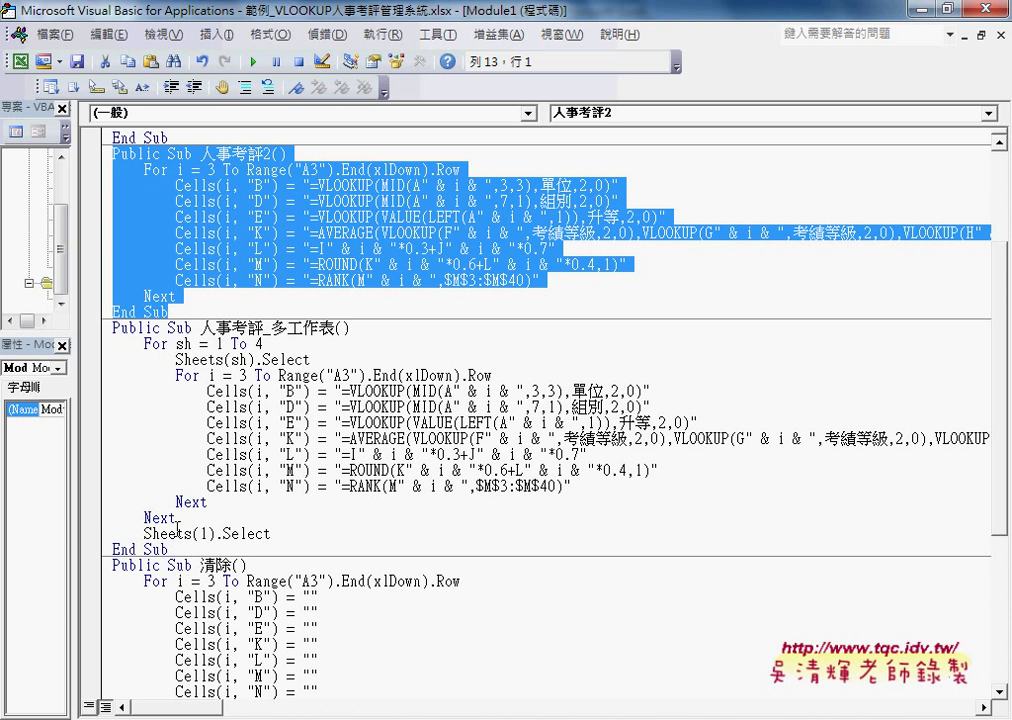
pyautogui.moveTo(300, 536)
pyautogui.mouseDown()
pyautogui.moveTo(133, 403)
pyautogui.moveTo(104, 352)
pyautogui.mouseUp()
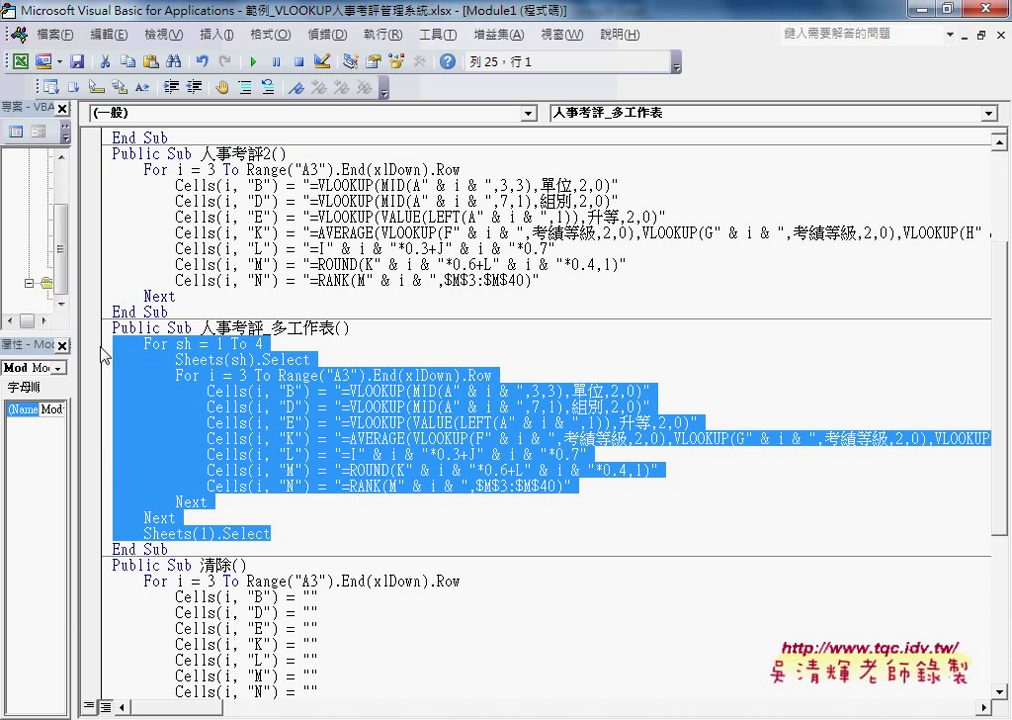
# Step: Replace the 人事考評_多工作表 body with the For…Next row loop copied from 人事考評2
pyautogui.hotkey('ctrl', 'x')
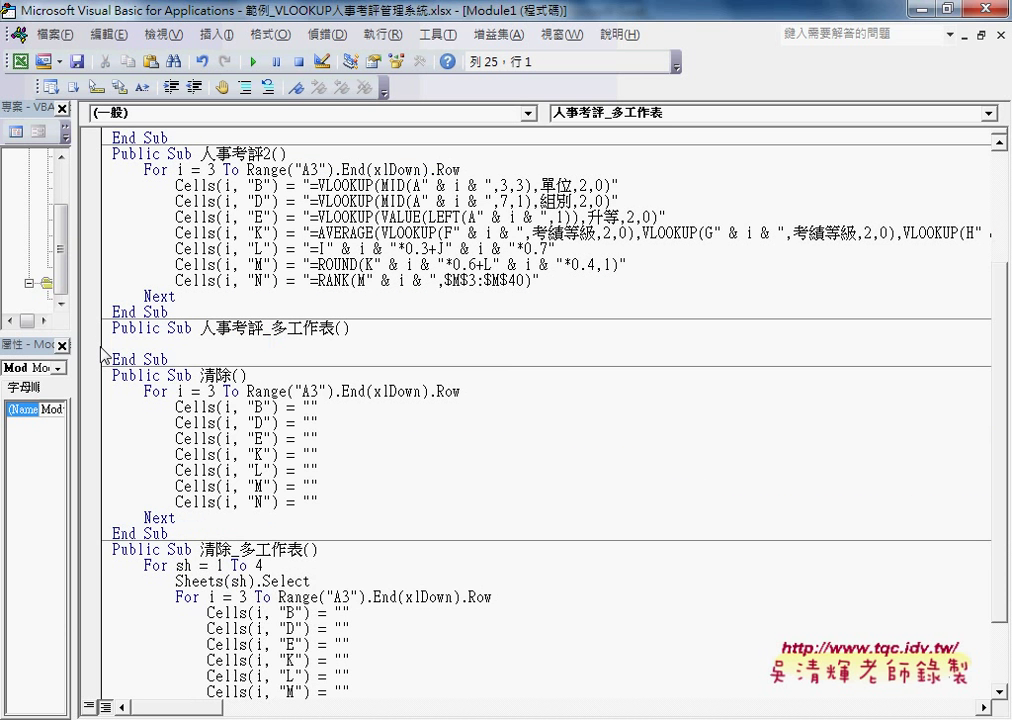
pyautogui.moveTo(199, 296)
pyautogui.mouseDown()
pyautogui.moveTo(129, 240)
pyautogui.moveTo(102, 183)
pyautogui.mouseUp()
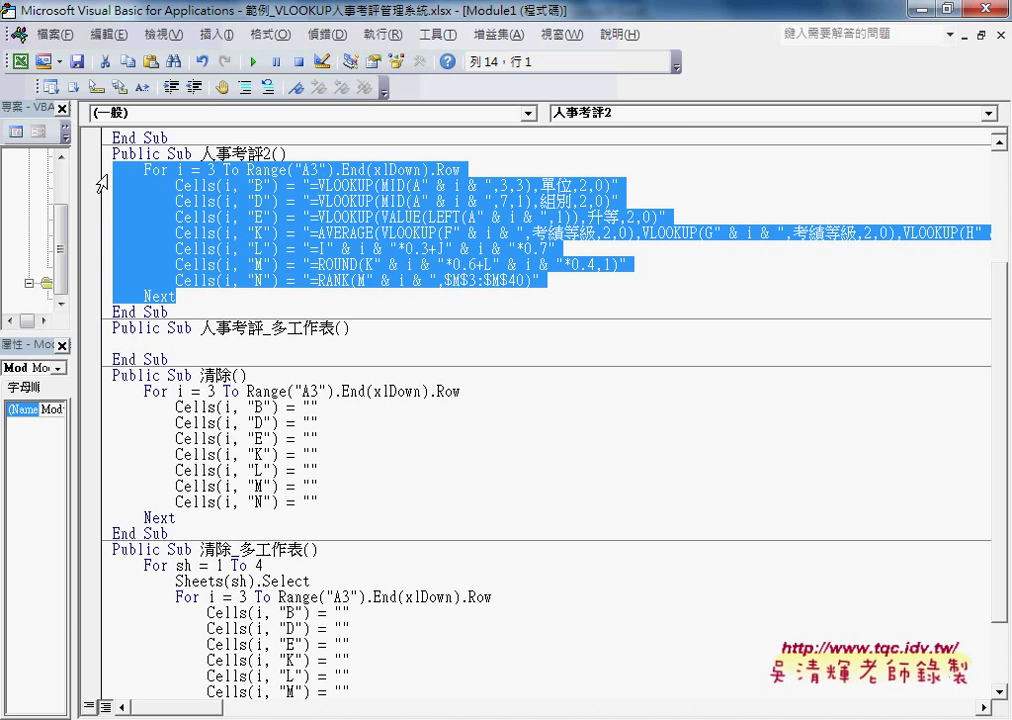
pyautogui.click(115, 343)
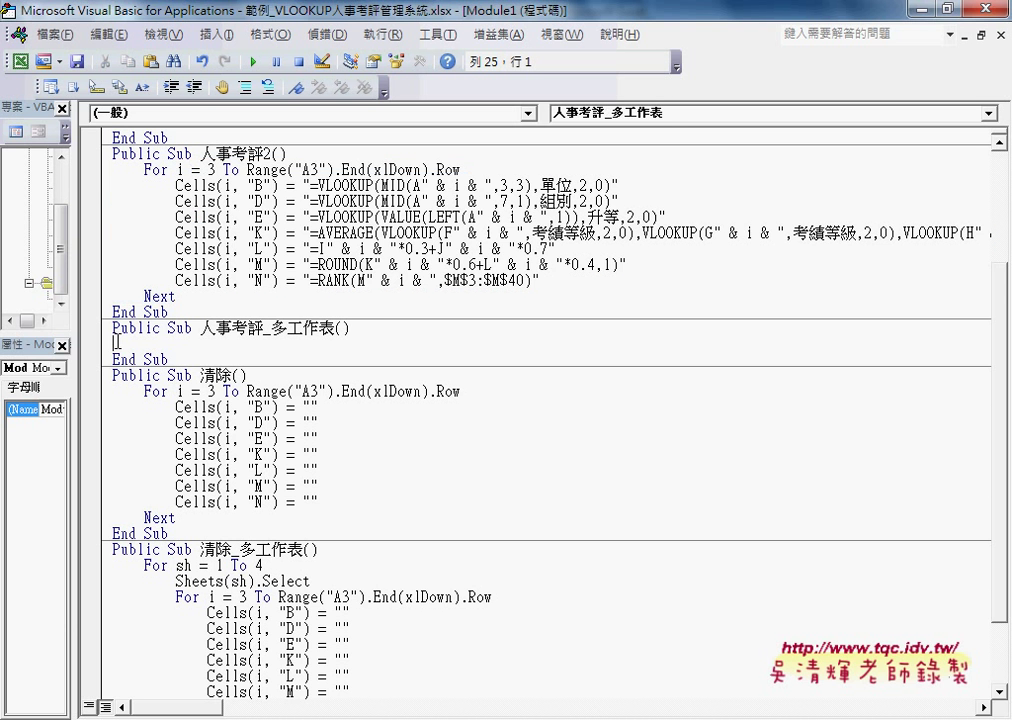
pyautogui.hotkey('ctrl', 'v')
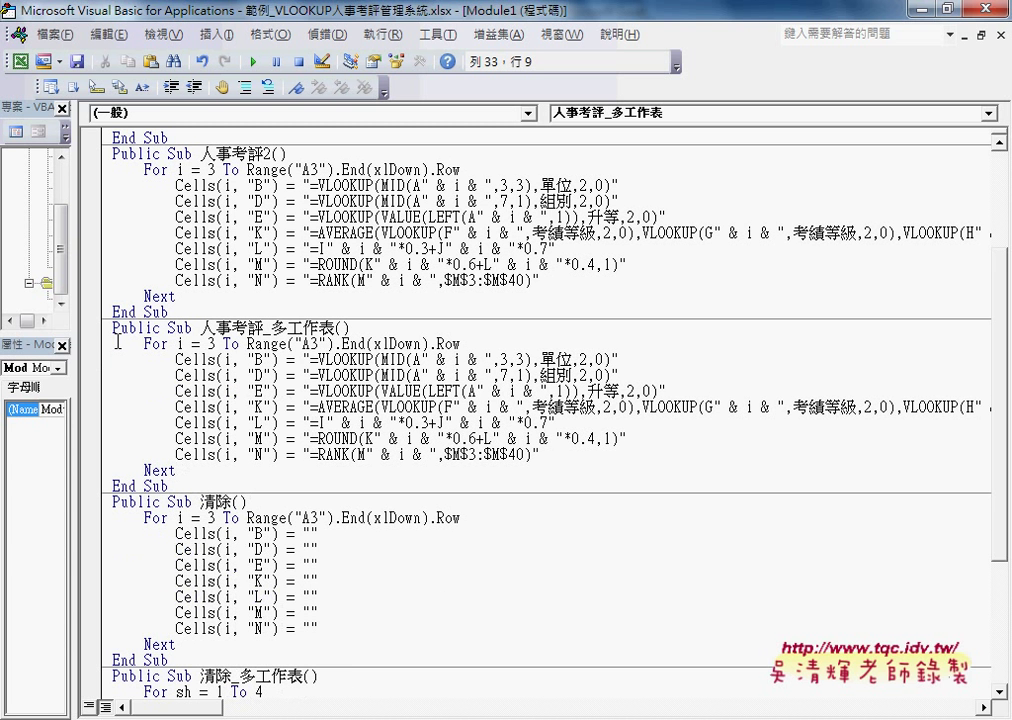
# Step: Add a For sh = 1 To 4 … Next sheet loop below the macro heading
pyautogui.click(270, 328)
pyautogui.moveTo(270, 328); pyautogui.dragTo(333, 328)
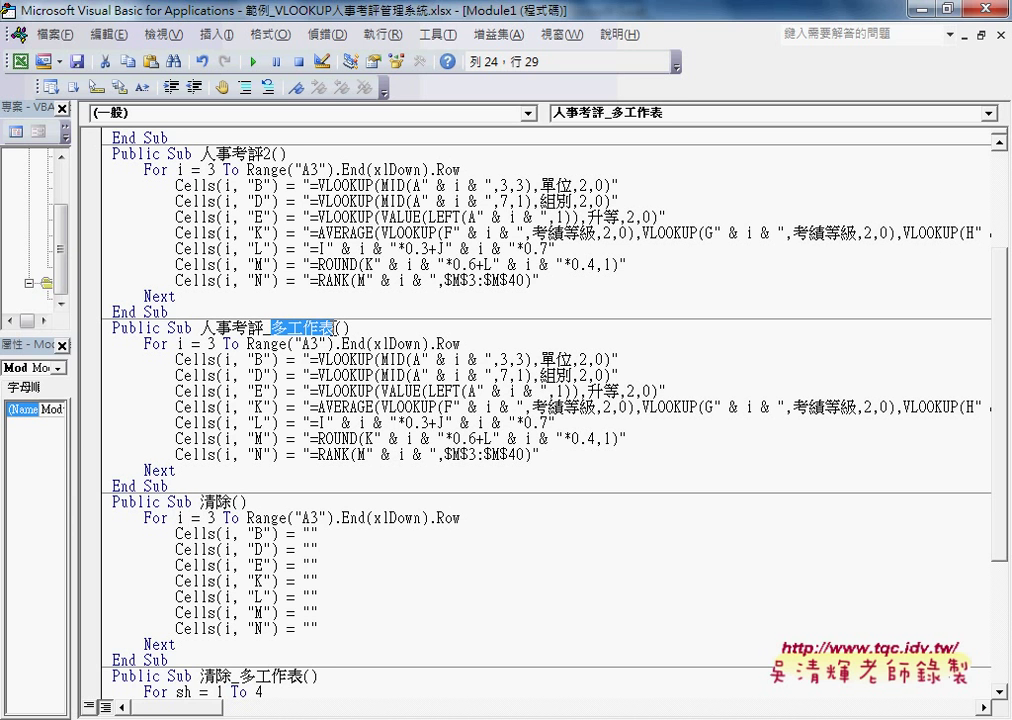
pyautogui.click(376, 330)
pyautogui.press('Return')
pyautogui.press('Return')
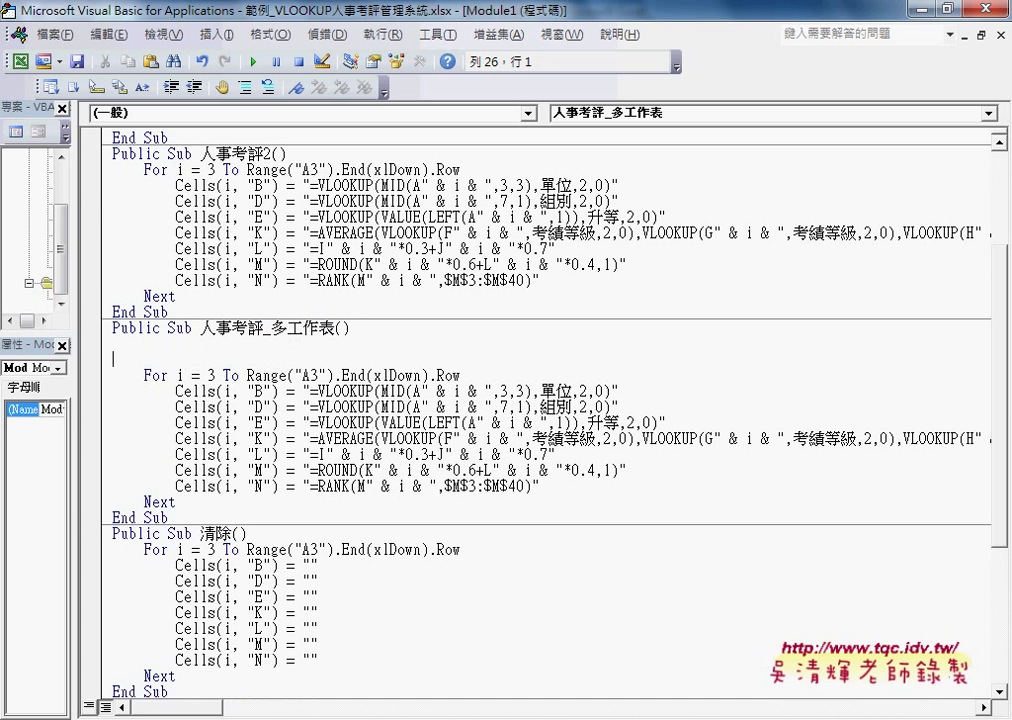
pyautogui.press('Return')
pyautogui.press('Up')
pyautogui.press('Up')
pyautogui.press('Tab')
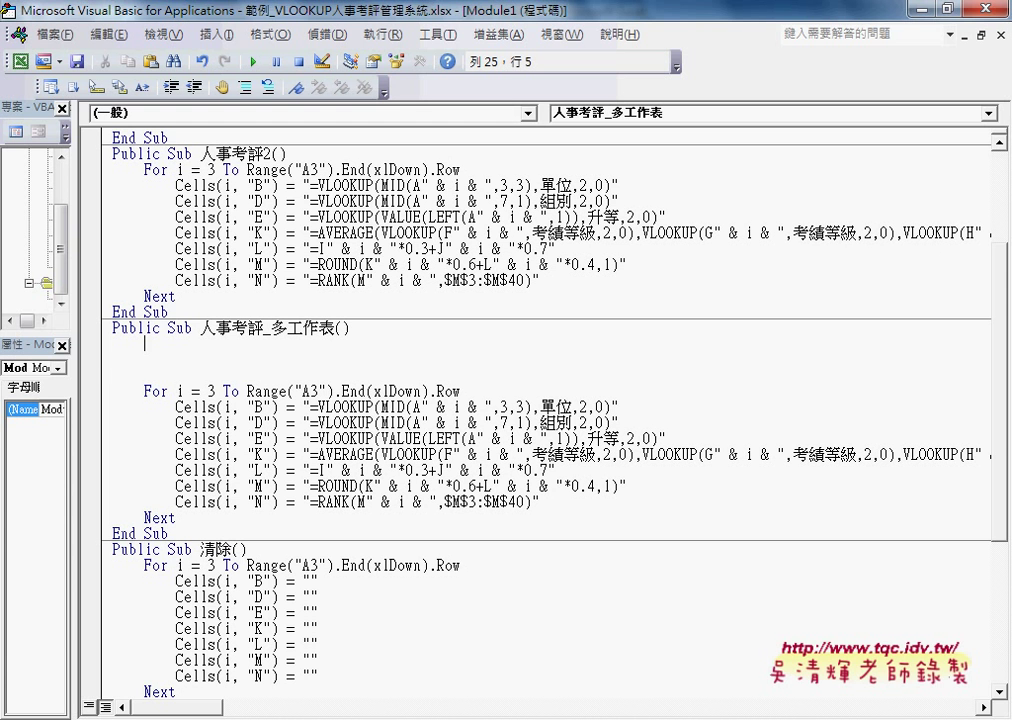
pyautogui.write('fo')
pyautogui.write('r ')
pyautogui.write('sh')
pyautogui.write('=')
pyautogui.write('1 to ')
pyautogui.write('4')
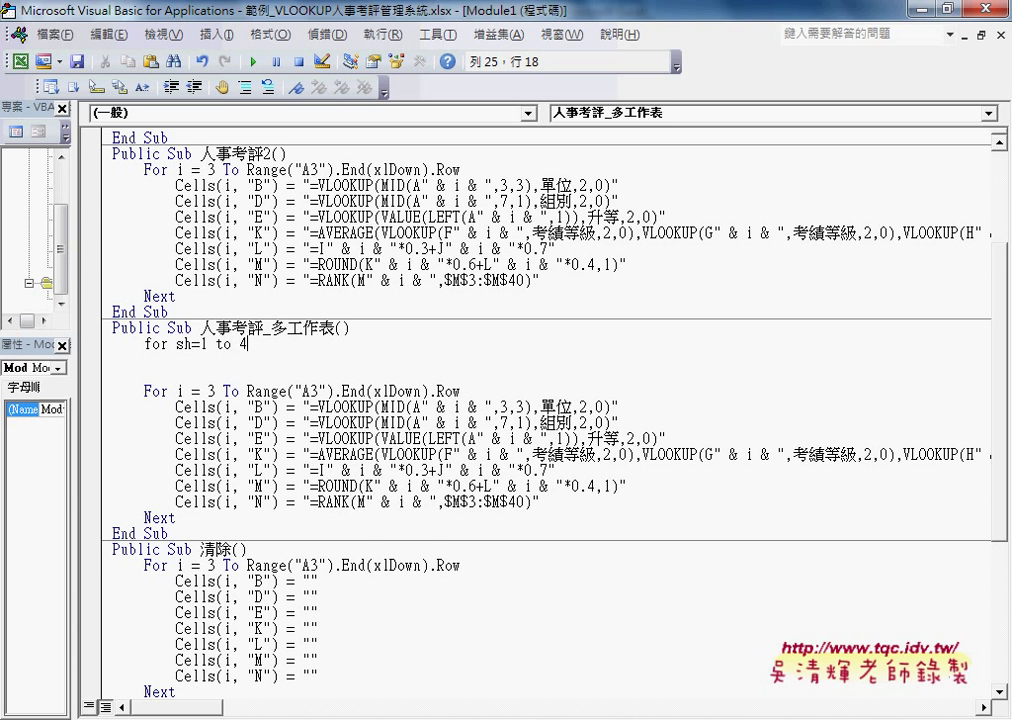
pyautogui.press('Return')
pyautogui.press('Return')
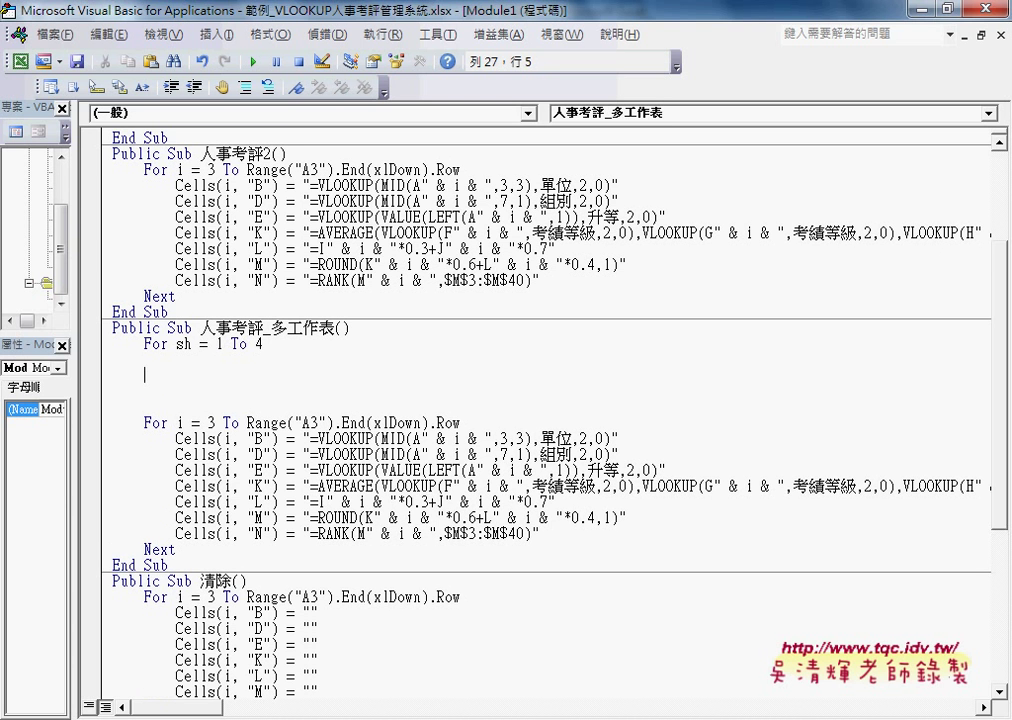
pyautogui.write('next')
pyautogui.press('Up')
# Step: Insert Sheets(sh).Select as the first line inside the sheet loop
pyautogui.click(265, 345)
pyautogui.hotkey('shift', 'Left')
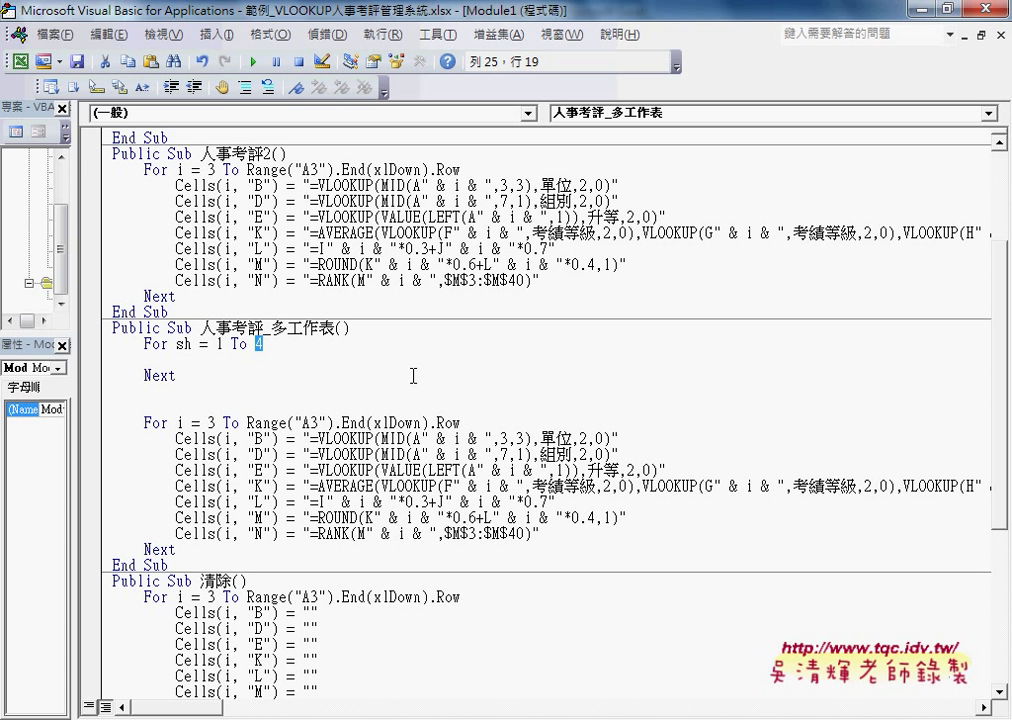
pyautogui.hotkey('shift', 'Left')
pyautogui.hotkey('shift', 'Left')
pyautogui.hotkey('shift', 'Left')
pyautogui.hotkey('shift', 'Left')
pyautogui.click(209, 361)
pyautogui.press('Tab')
pyautogui.write('she')
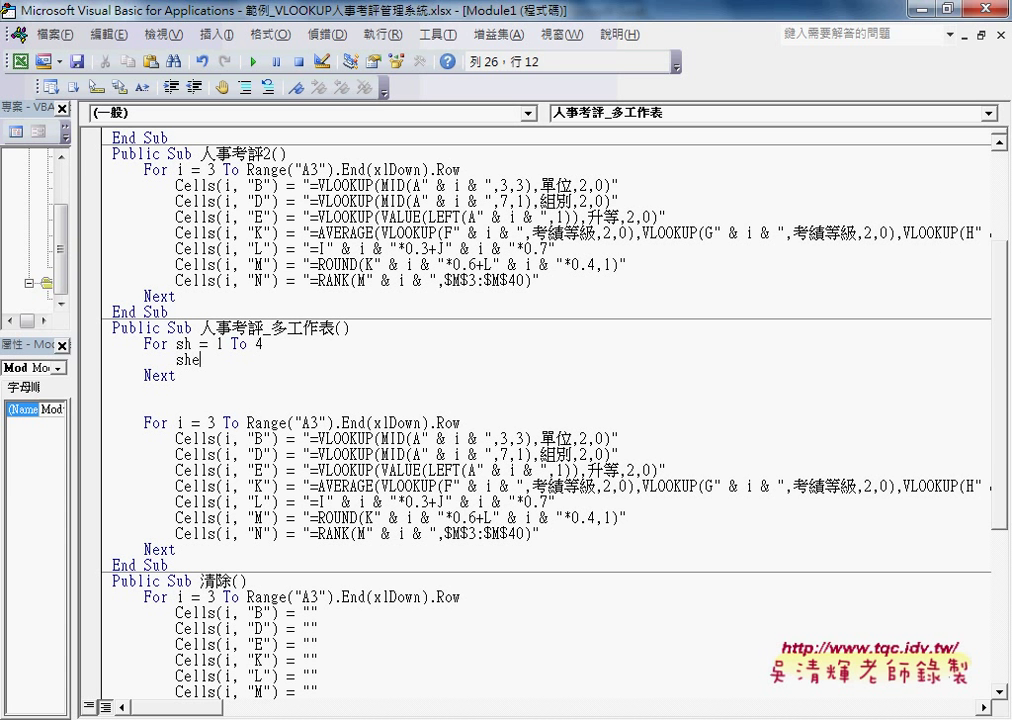
pyautogui.write('e')
pyautogui.write('t')
pyautogui.write('s')
pyautogui.write('(')
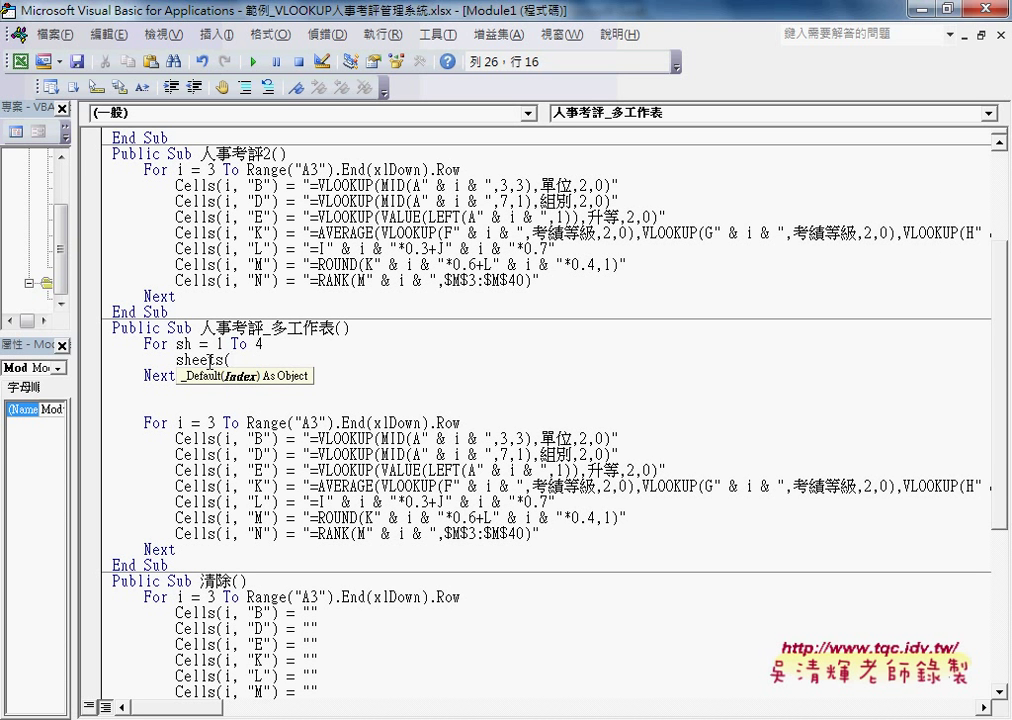
pyautogui.write('sh')
pyautogui.write(')')
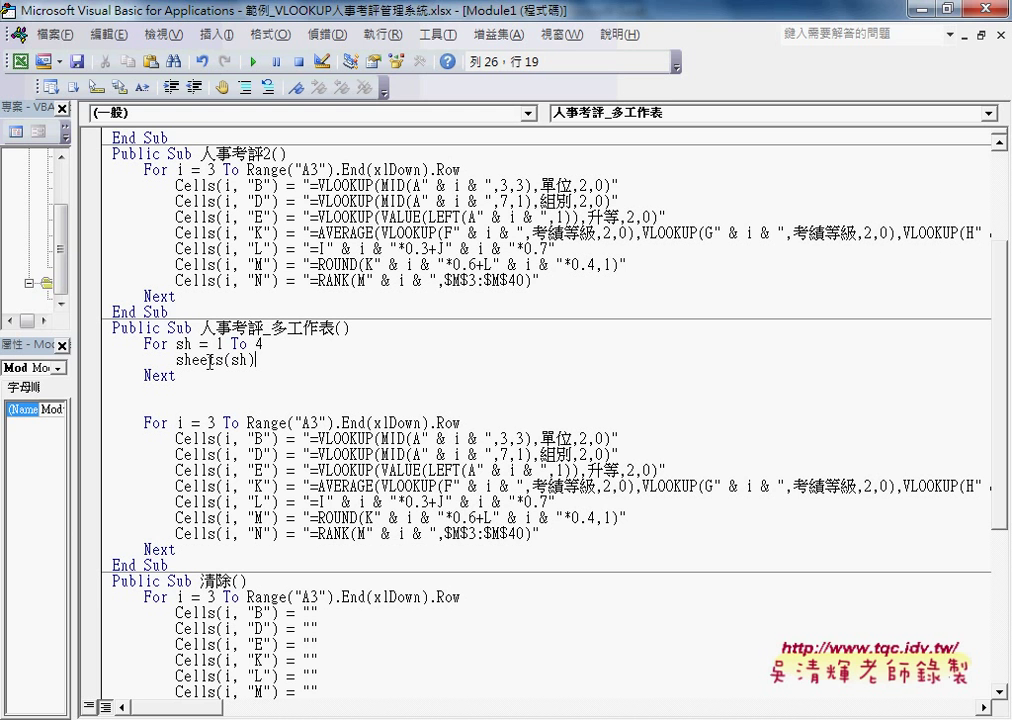
pyautogui.write('.se')
pyautogui.write('lect')
pyautogui.press('Return')
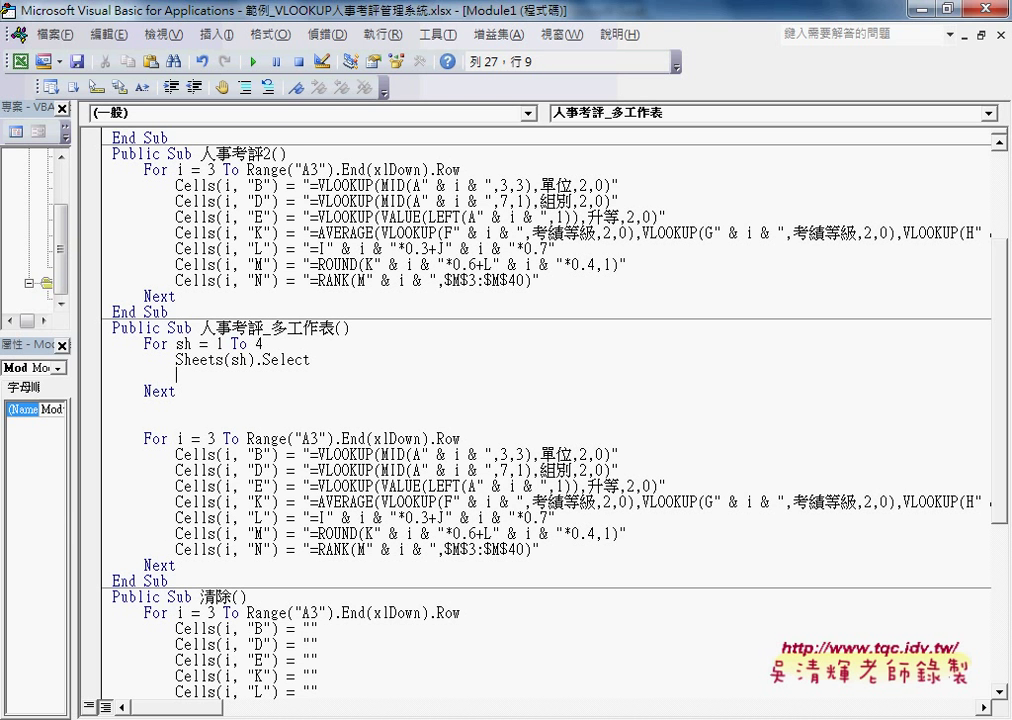
pyautogui.moveTo(310, 360); pyautogui.dragTo(177, 360)
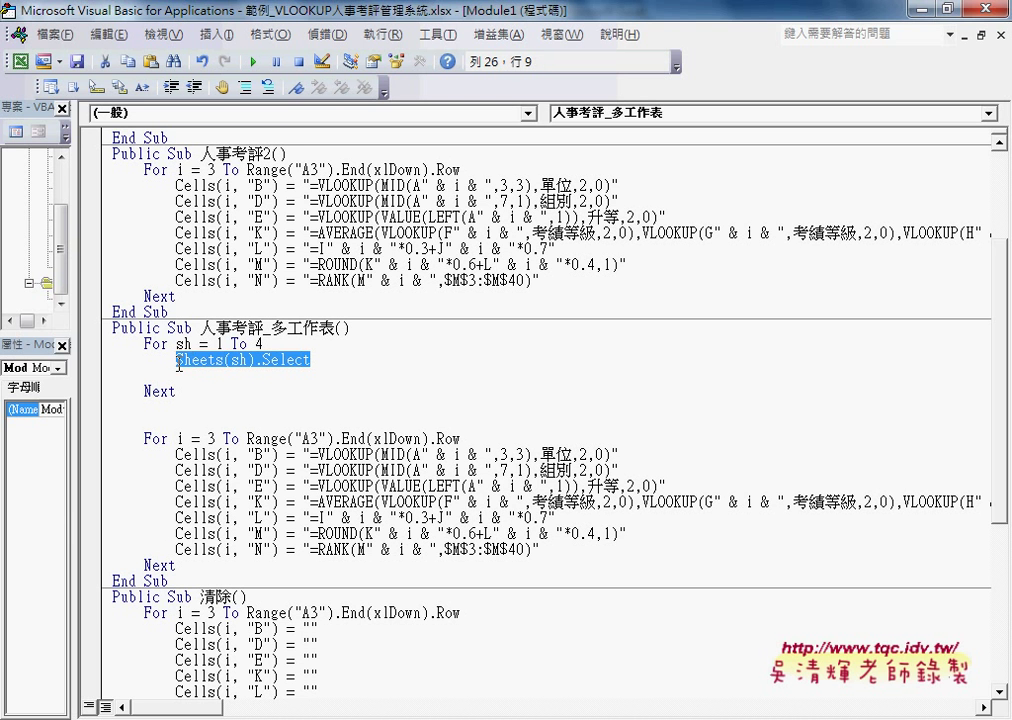
pyautogui.moveTo(175, 566)
pyautogui.mouseDown()
pyautogui.moveTo(131, 459)
pyautogui.moveTo(115, 374)
pyautogui.mouseUp()
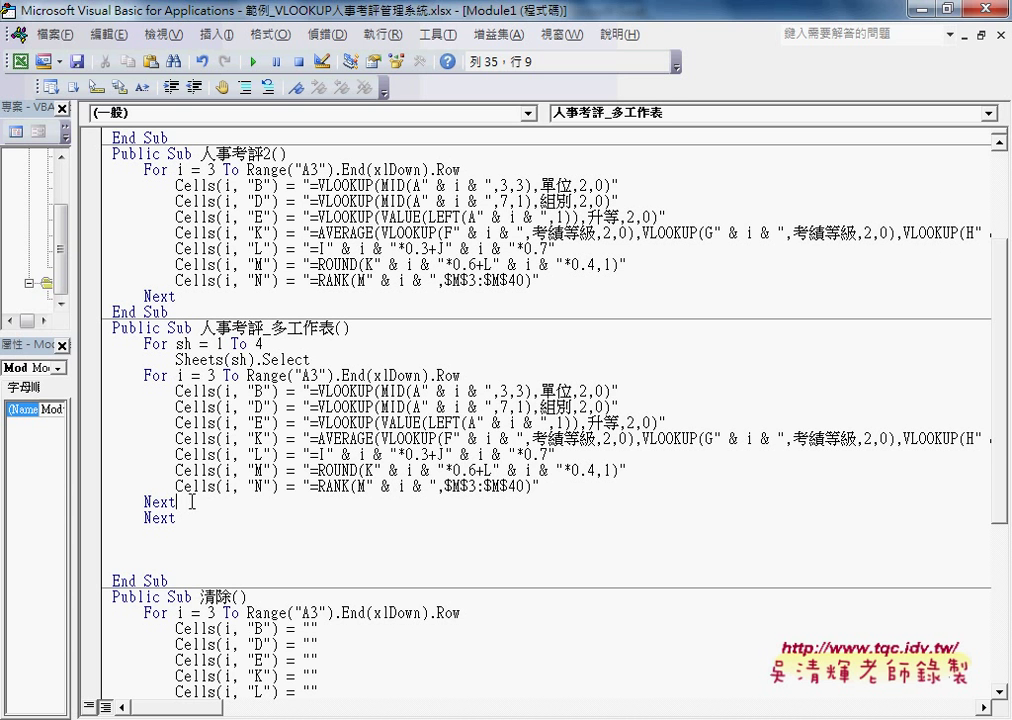
# Step: Indent the For i … Next row loop one level under For sh = 1 To 4 and review the nesting
pyautogui.moveTo(178, 501); pyautogui.dragTo(94, 378)
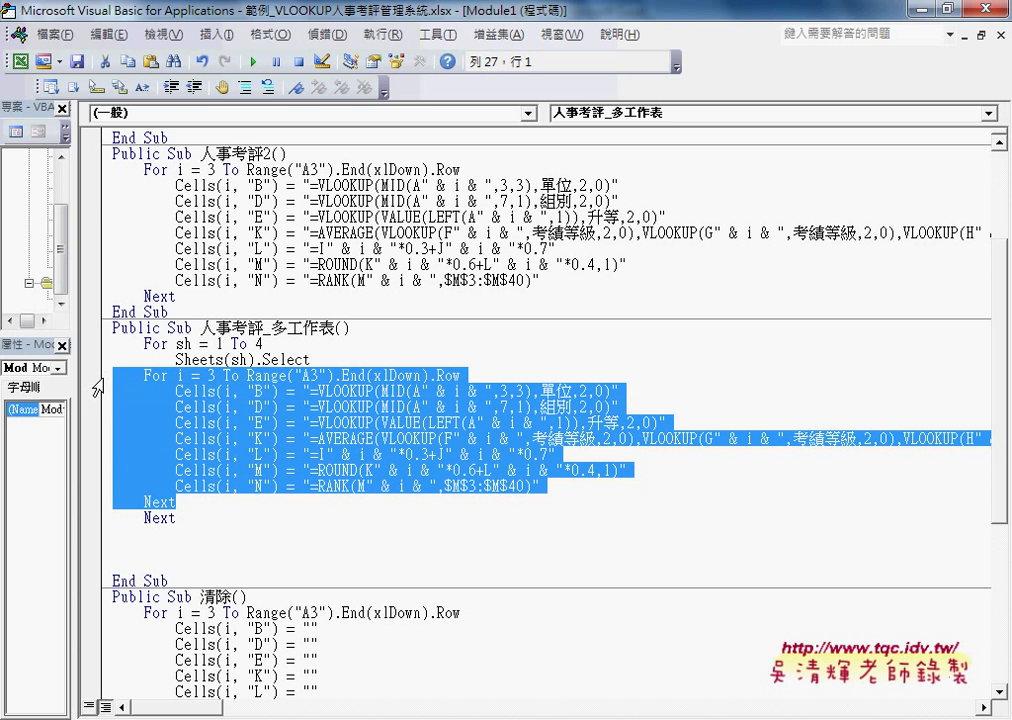
pyautogui.press('Tab')
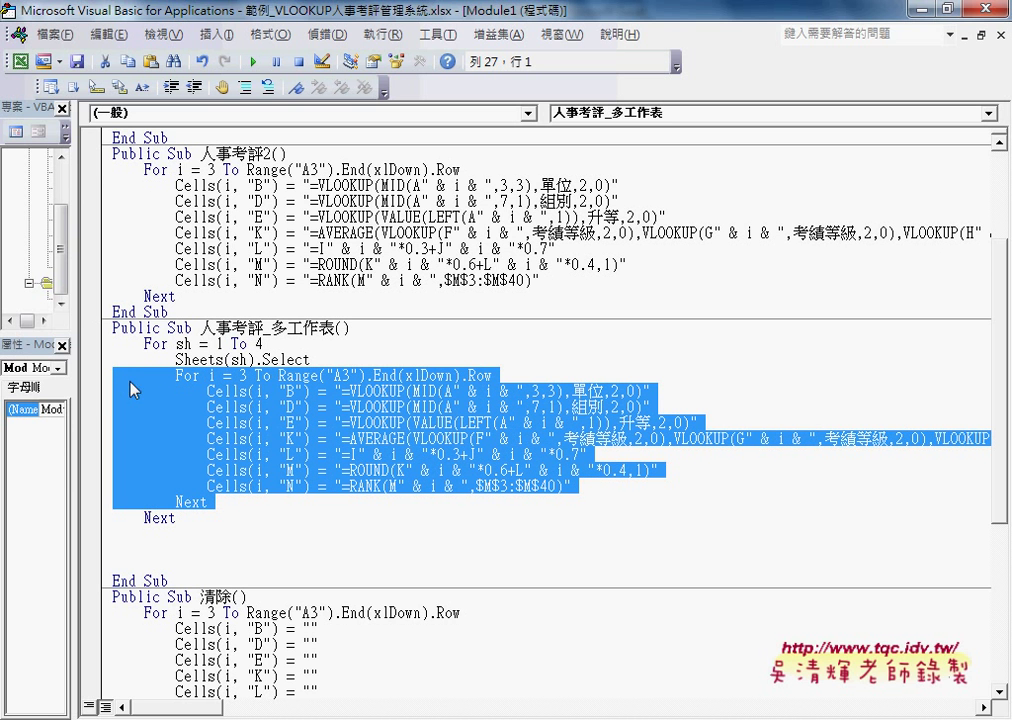
pyautogui.click(151, 343)
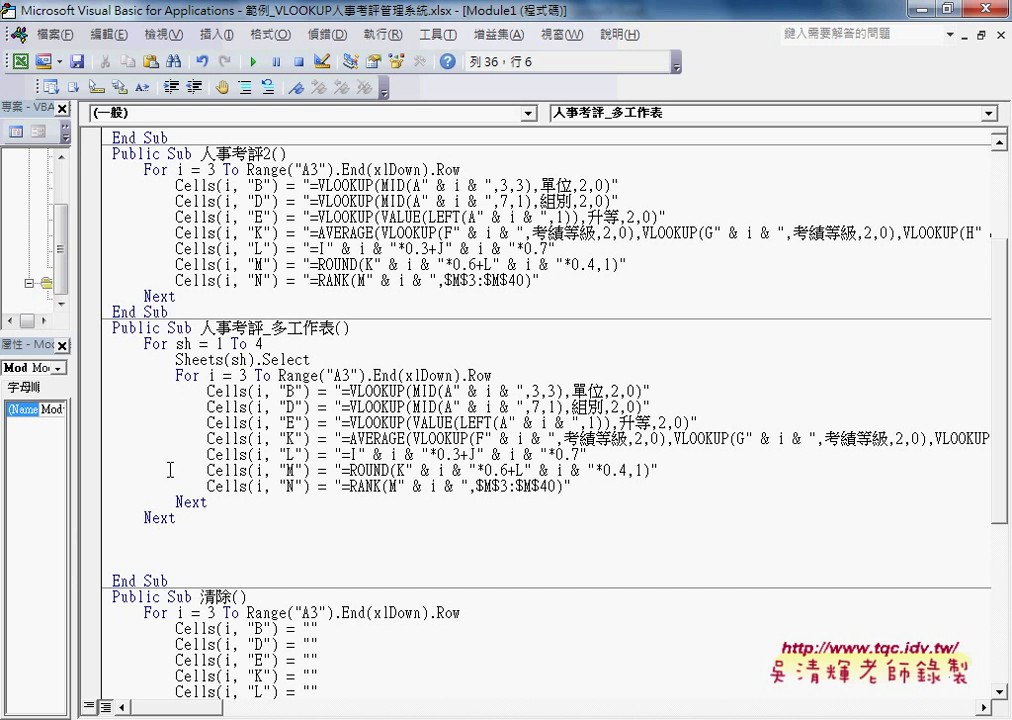
pyautogui.click(186, 498)
pyautogui.moveTo(145, 343); pyautogui.dragTo(264, 343)
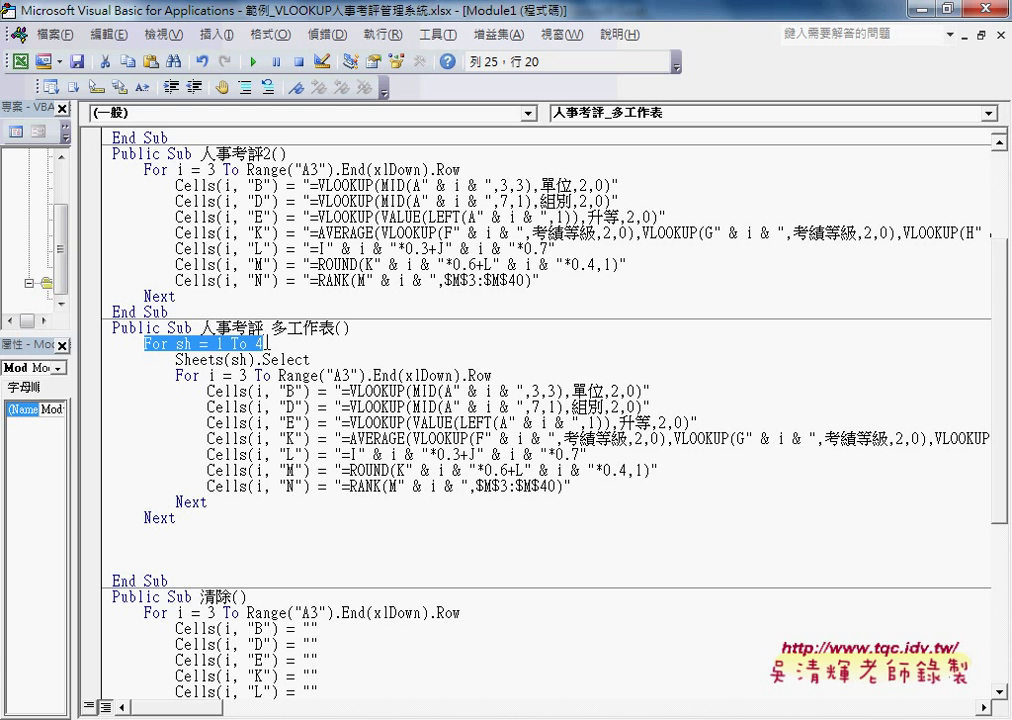
pyautogui.click(178, 376)
pyautogui.moveTo(178, 376); pyautogui.dragTo(226, 496)
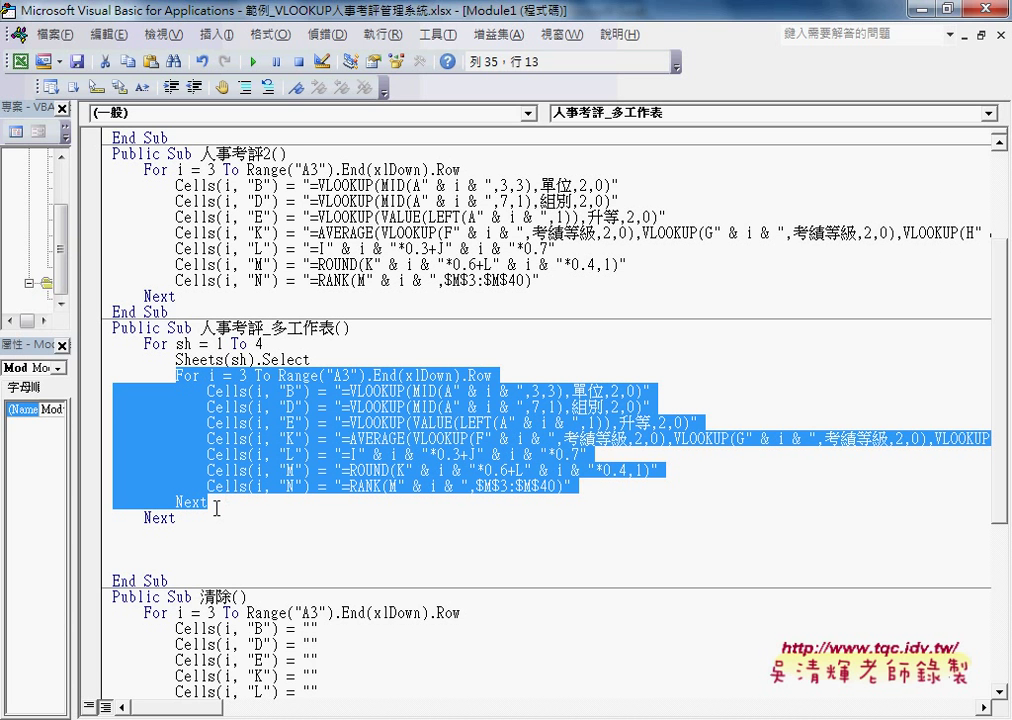
pyautogui.click(199, 522)
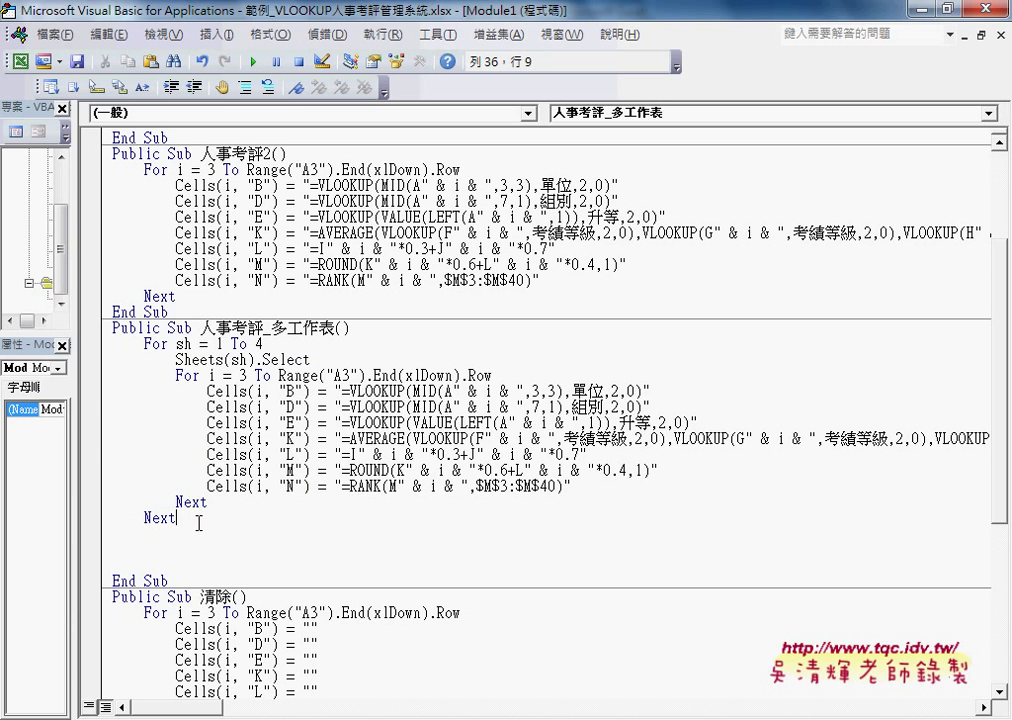
pyautogui.doubleClick(258, 343)
pyautogui.click(187, 517)
pyautogui.click(187, 543)
# Step: Add Sheets(1).Select after the outer Next and delete the extra blank line before End Sub
pyautogui.press('Tab')
pyautogui.write('sh')
pyautogui.write('eets')
pyautogui.write('(1')
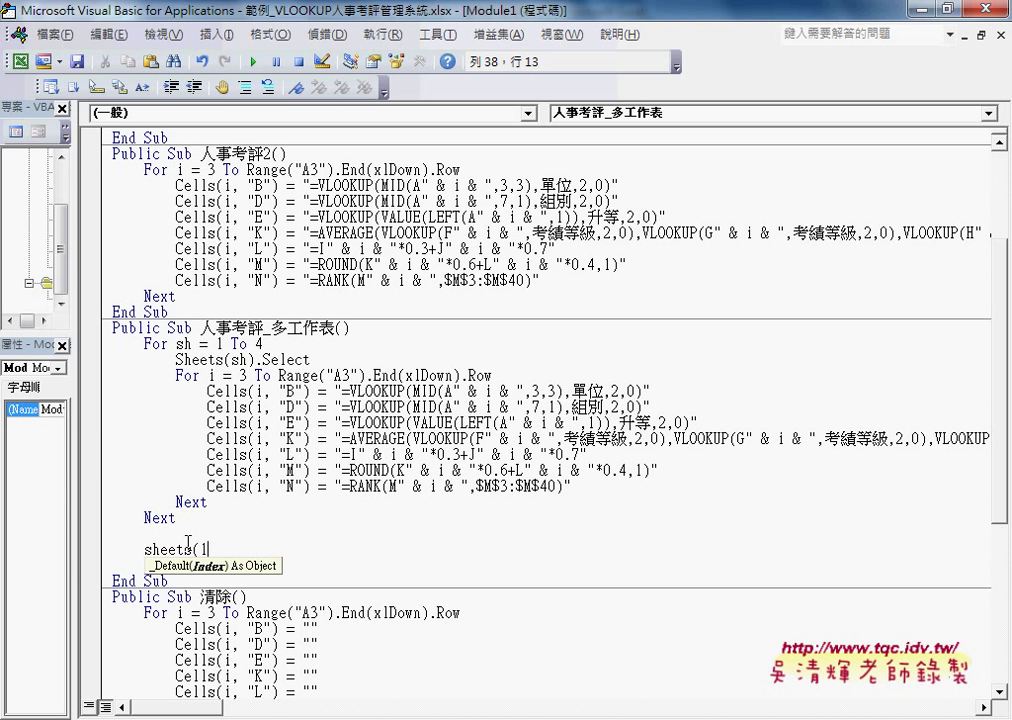
pyautogui.write(').')
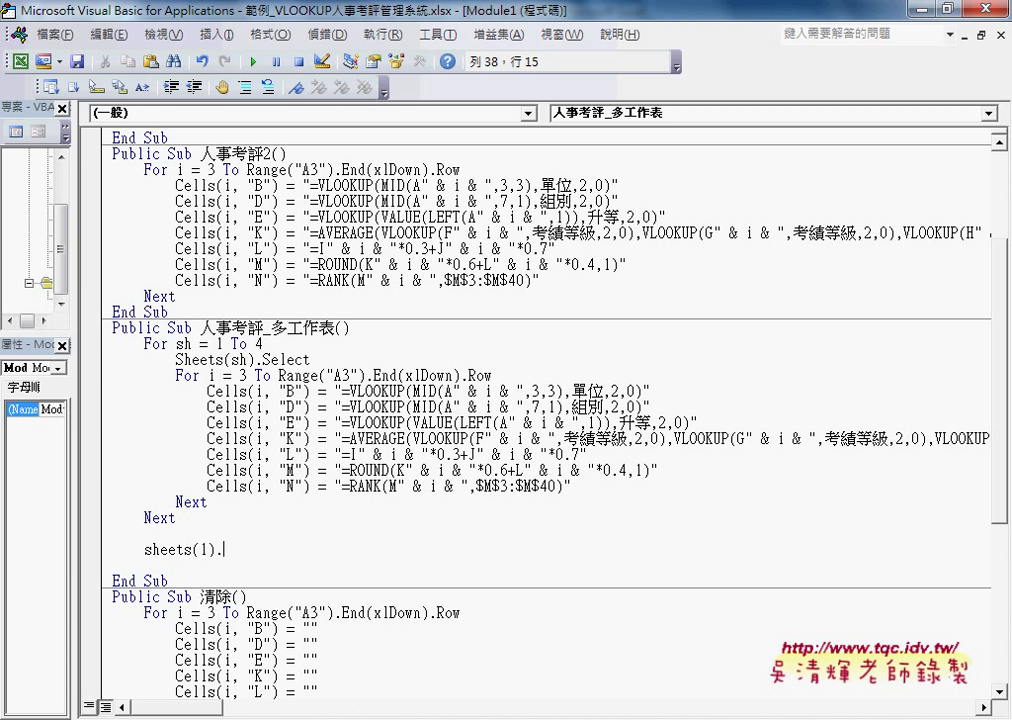
pyautogui.write('sel')
pyautogui.write('ect')
pyautogui.press('Return')
pyautogui.click(271, 549)
pyautogui.press('Delete')
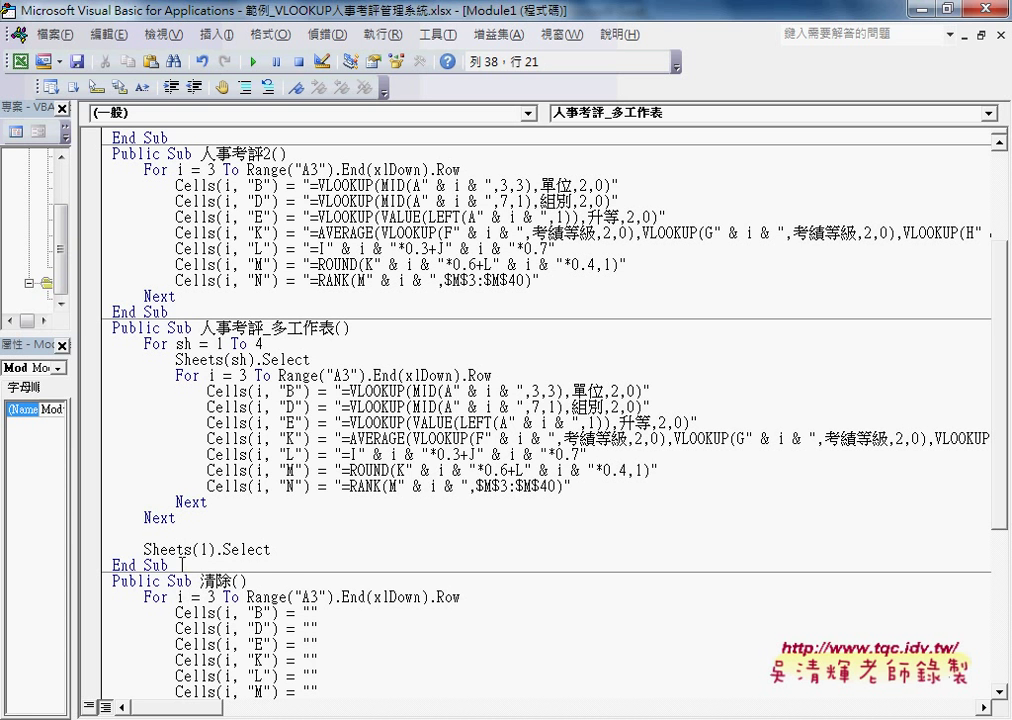
pyautogui.keyDown('shift'); pyautogui.click(134, 434); pyautogui.keyUp('shift')
pyautogui.keyDown('shift'); pyautogui.click(112, 328); pyautogui.keyUp('shift')
pyautogui.scroll(-6, 243, 380)
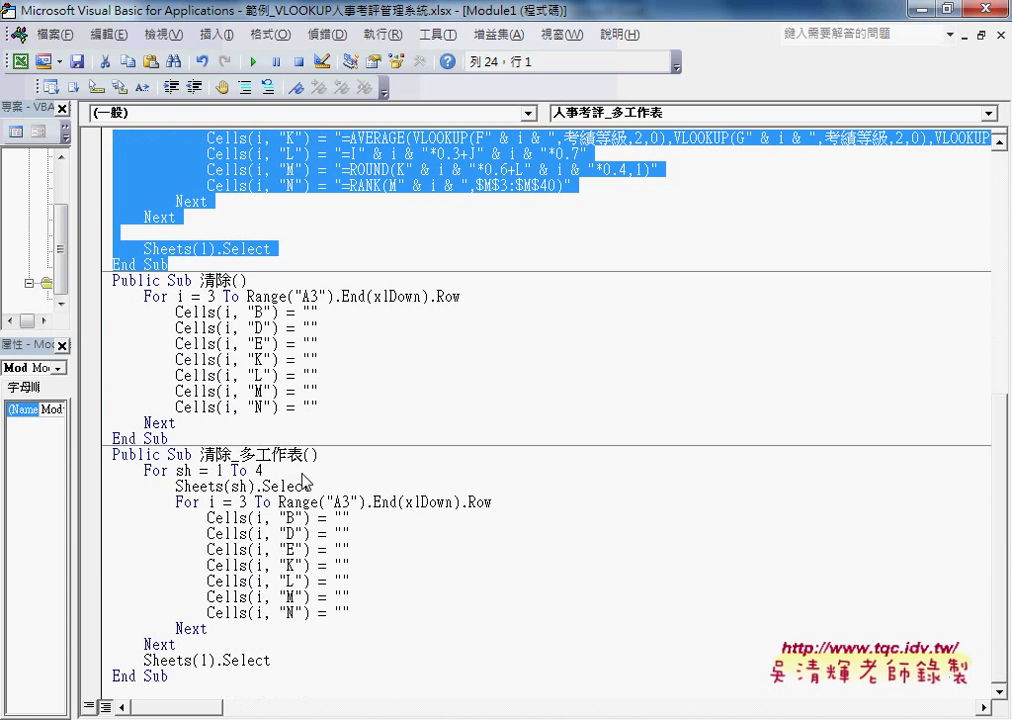
pyautogui.moveTo(350, 612); pyautogui.dragTo(112, 518)
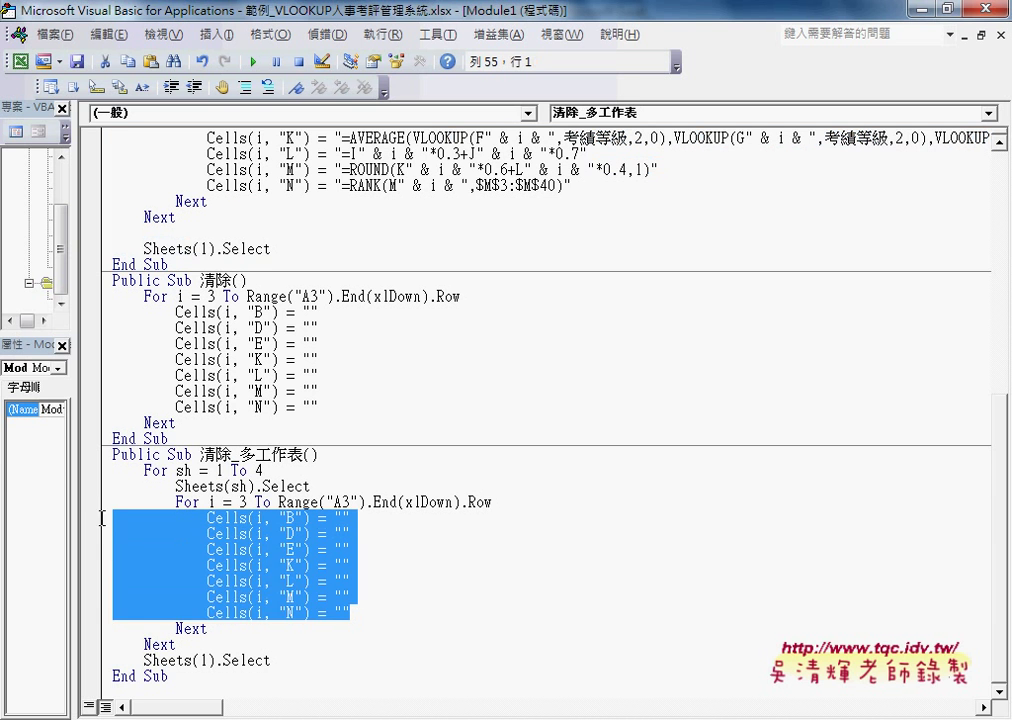
pyautogui.click(343, 518)
pyautogui.moveTo(335, 518); pyautogui.dragTo(408, 533)
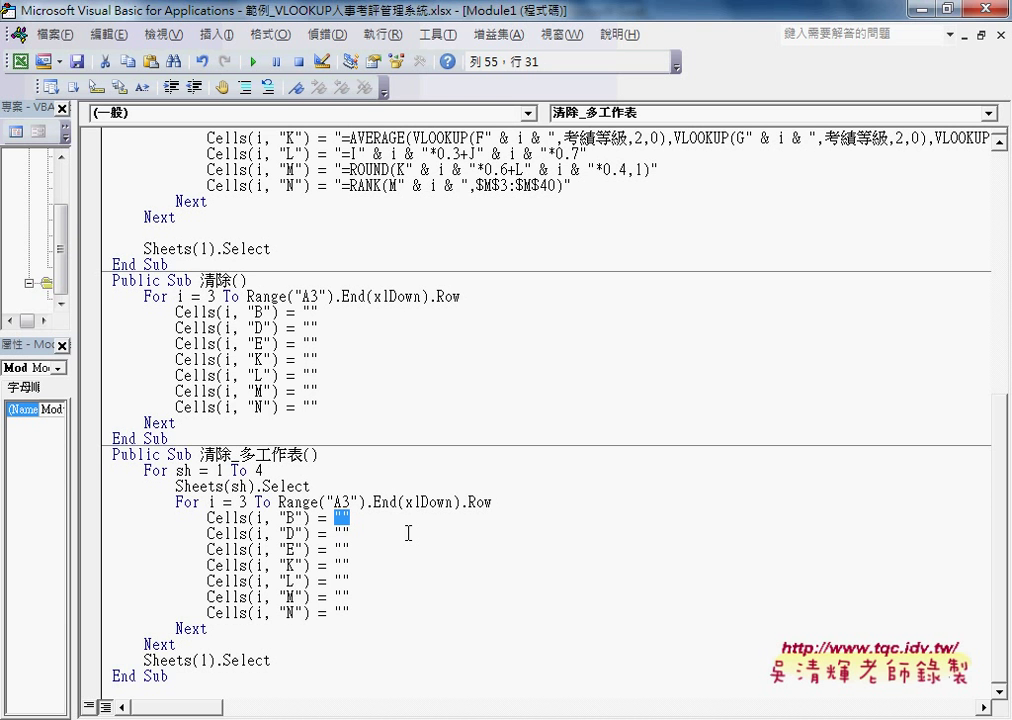
pyautogui.scroll(3, 408, 533)
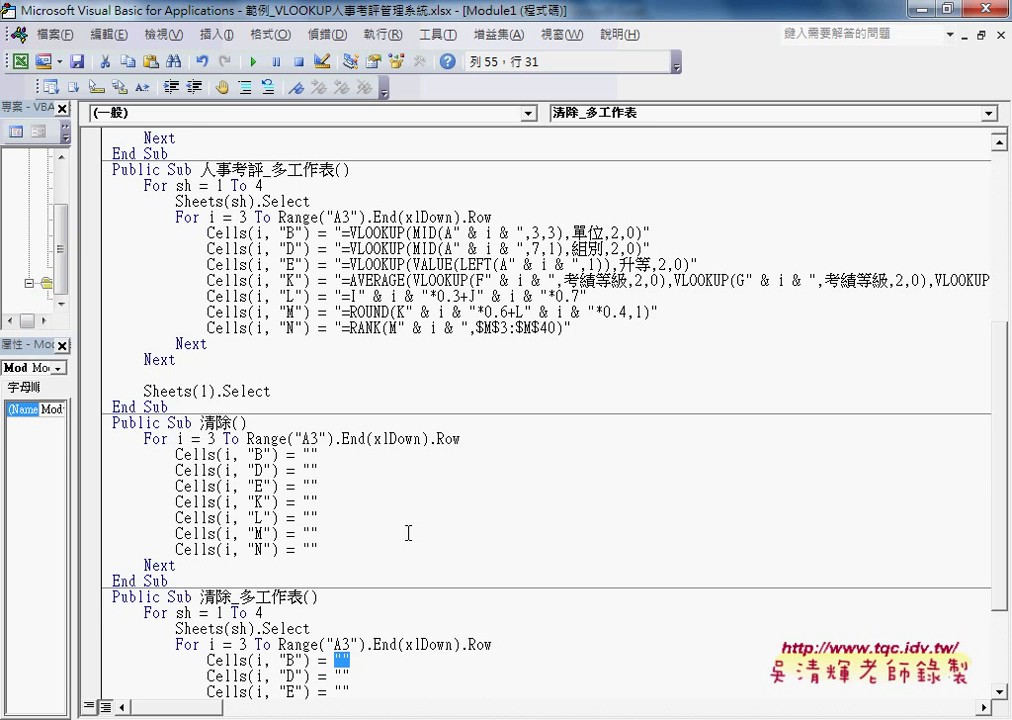
pyautogui.scroll(1, 408, 533)
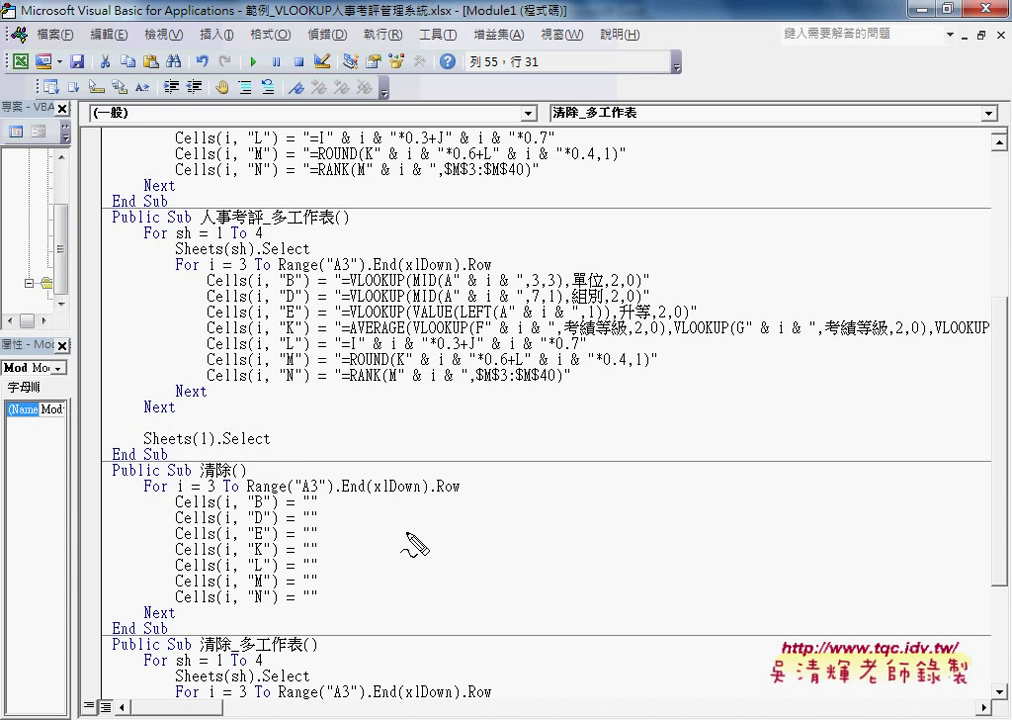
pyautogui.moveTo(300, 257)
pyautogui.mouseDown()
pyautogui.moveTo(103, 254)
pyautogui.moveTo(285, 265)
pyautogui.mouseUp()
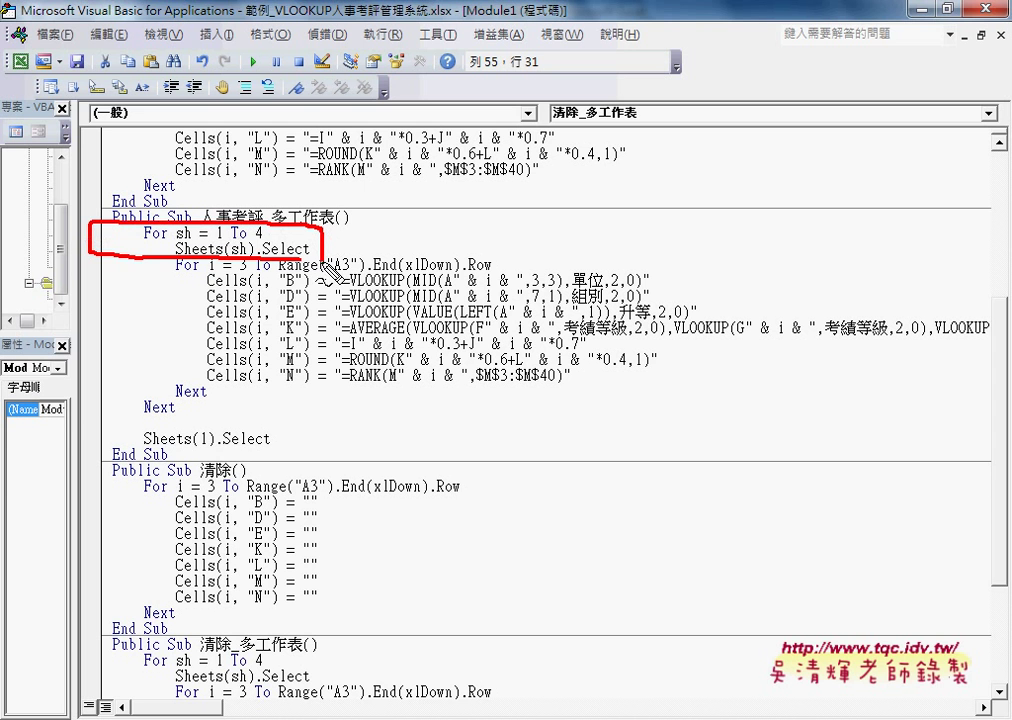
pyautogui.moveTo(150, 397); pyautogui.dragTo(183, 408)
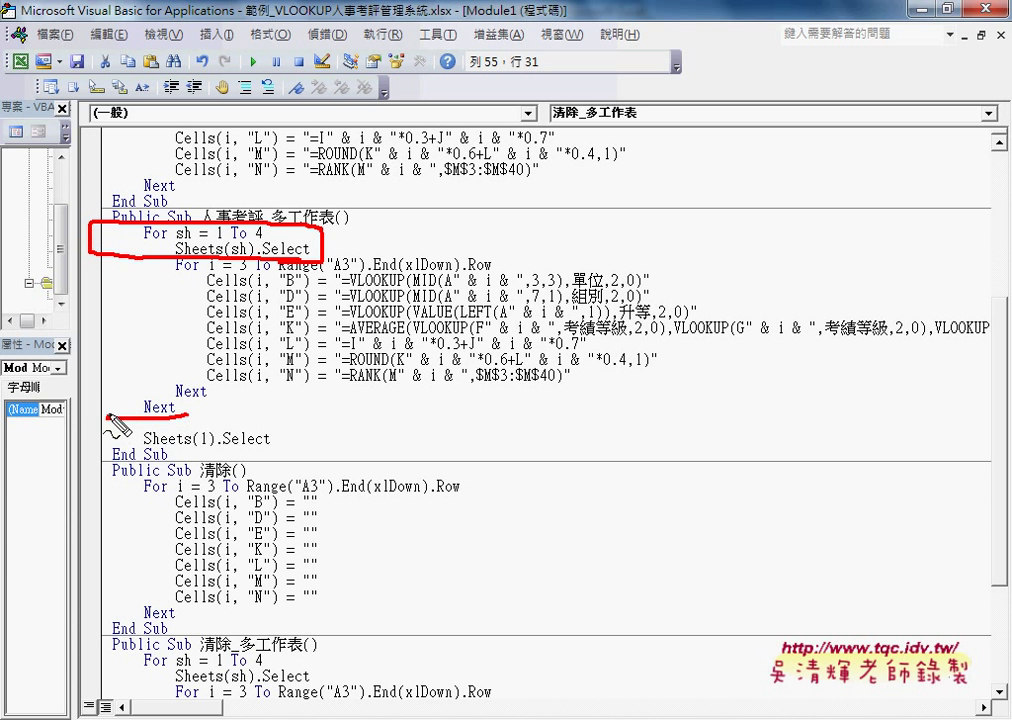
pyautogui.moveTo(270, 447)
pyautogui.mouseDown()
pyautogui.moveTo(220, 425)
pyautogui.moveTo(272, 447)
pyautogui.mouseUp()
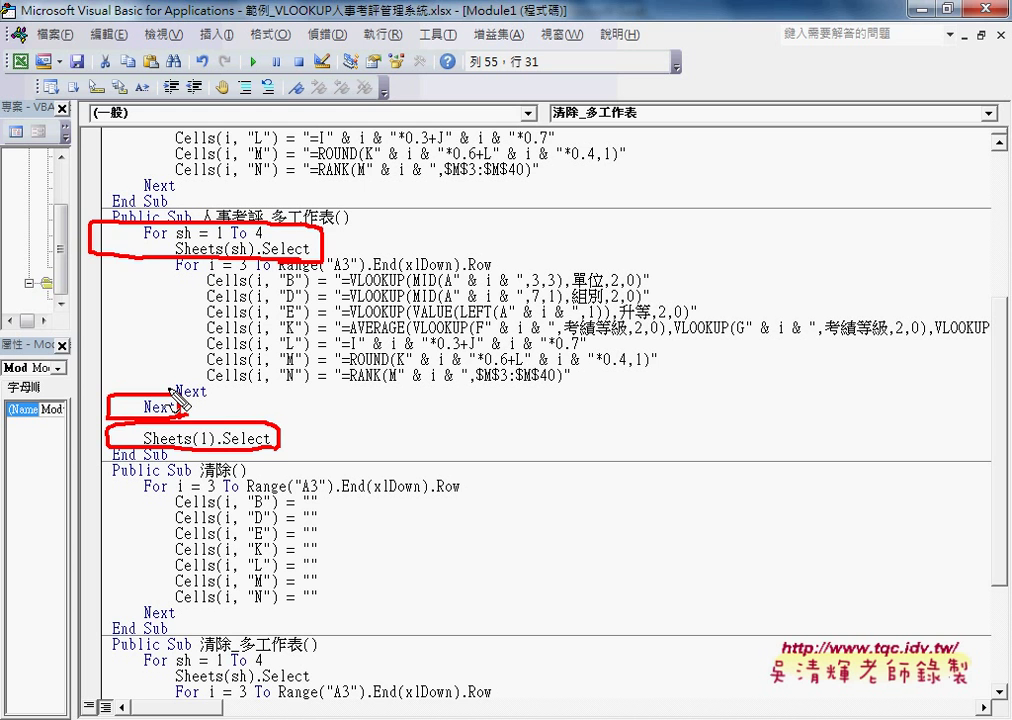
# Step: Insert the comment '1. on a new line under the procedure header
pyautogui.press('Escape')
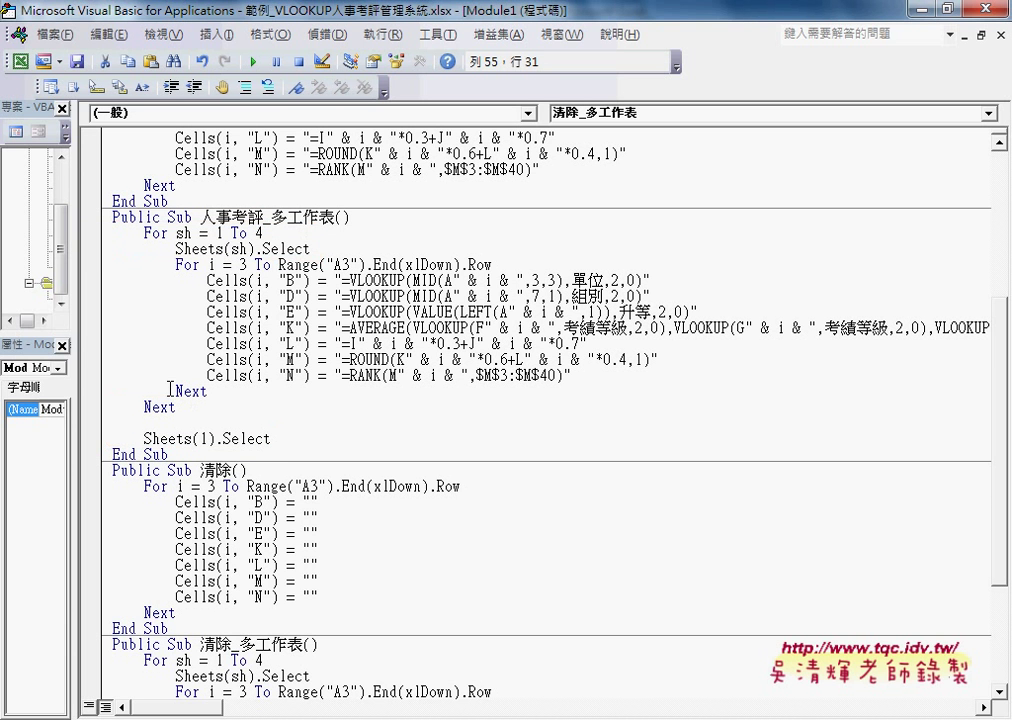
pyautogui.click(407, 217)
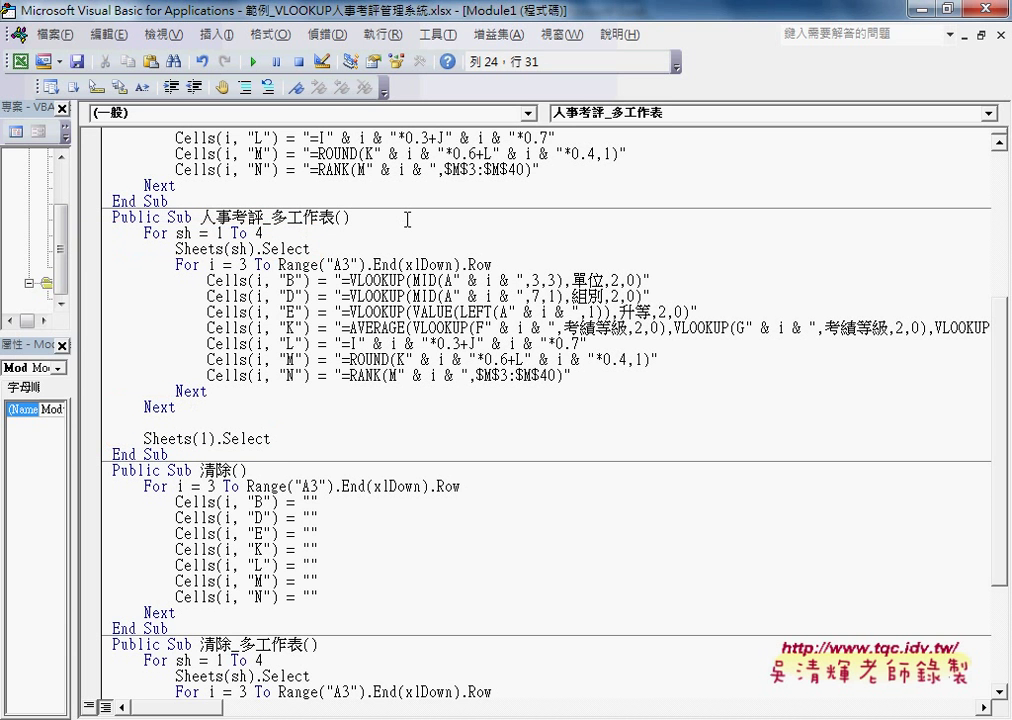
pyautogui.press('Return')
pyautogui.press('Tab')
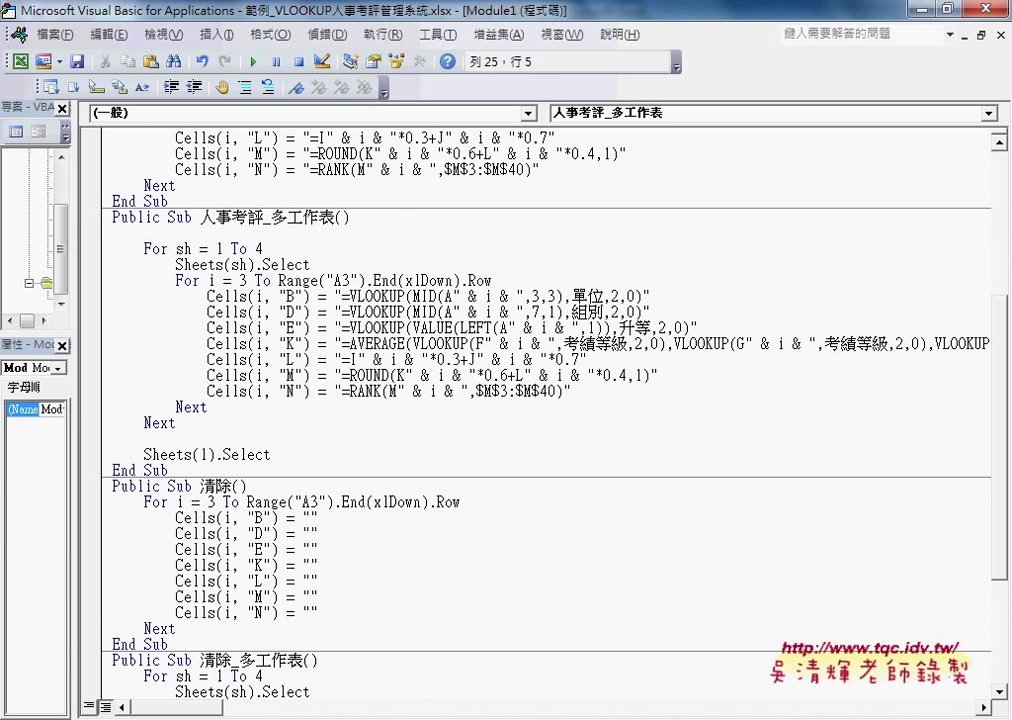
pyautogui.write("'")
pyautogui.write('1.')
# Step: Add comment '2. before the inner formula loop and '3. before Sheets(1).Select
pyautogui.click(167, 264)
pyautogui.click(175, 264)
pyautogui.press('End')
pyautogui.press('Return')
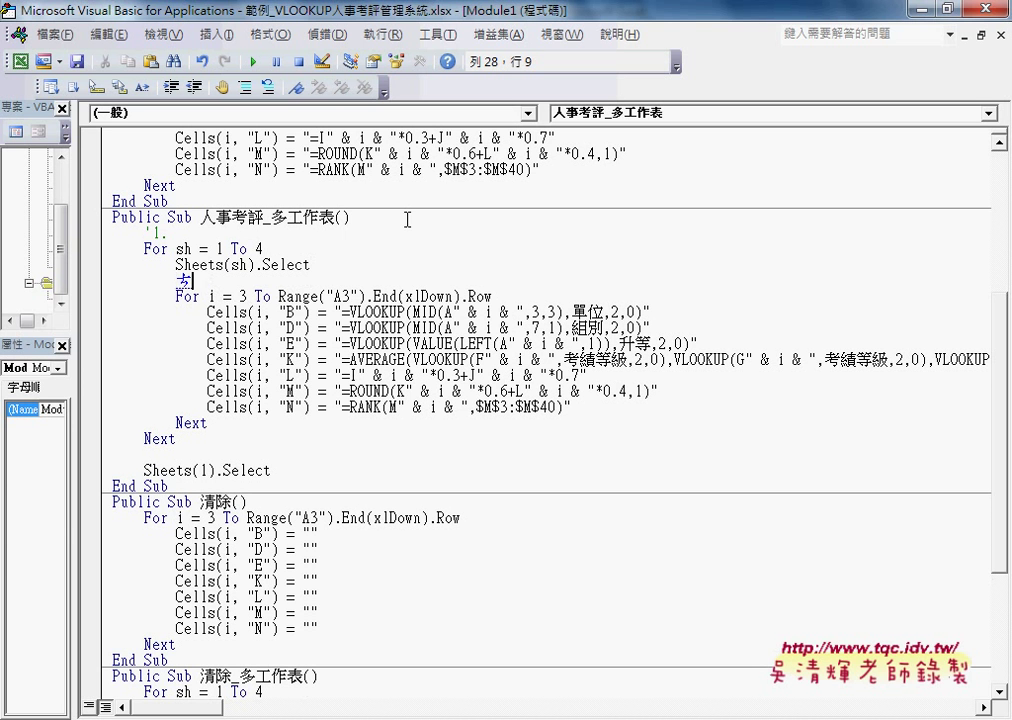
pyautogui.write("'2.")
pyautogui.moveTo(215, 423); pyautogui.dragTo(112, 296)
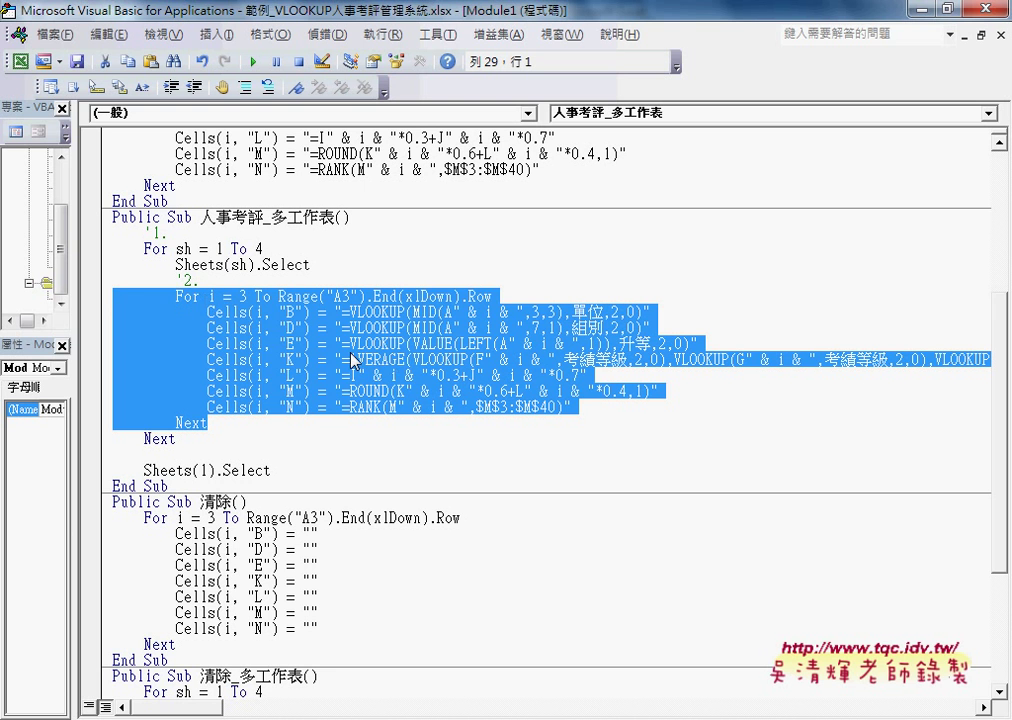
pyautogui.click(208, 456)
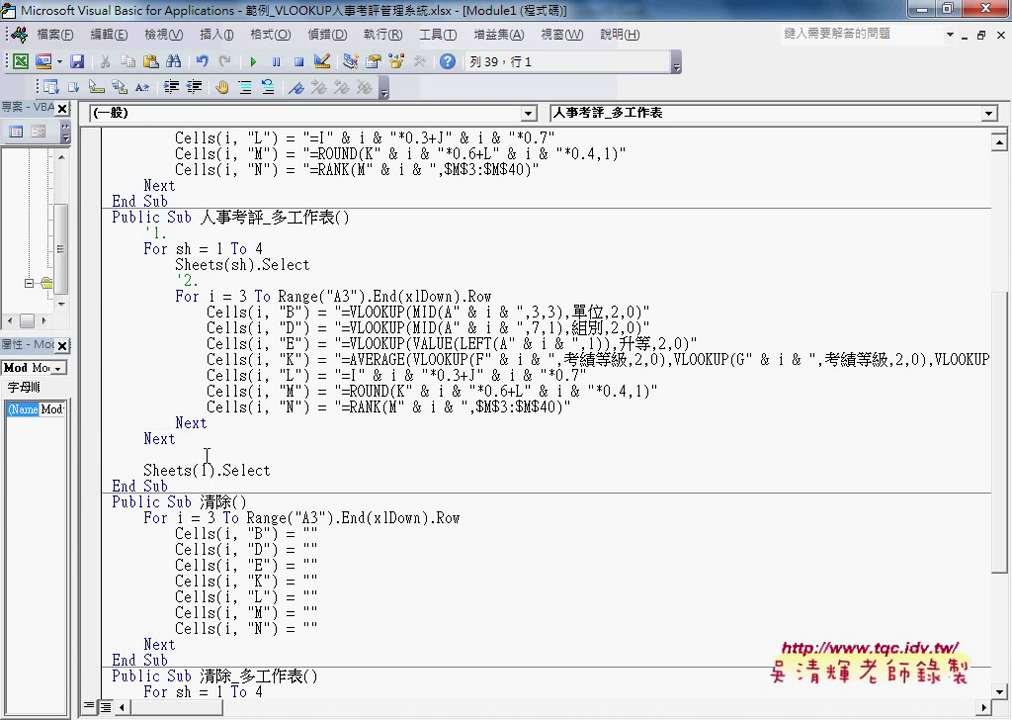
pyautogui.write("'")
pyautogui.write('3.')
pyautogui.moveTo(270, 470); pyautogui.dragTo(128, 477)
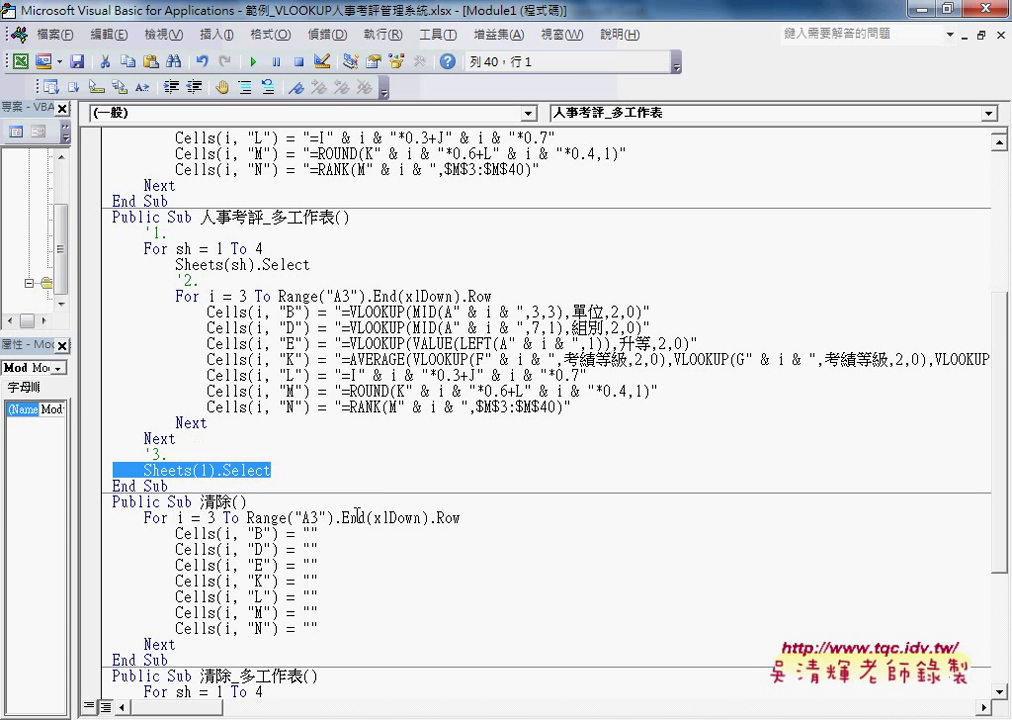
# Step: Run 人事考評_多工作表 in Excel, clear with 清除_多工作表, and run it again
pyautogui.click(922, 12)
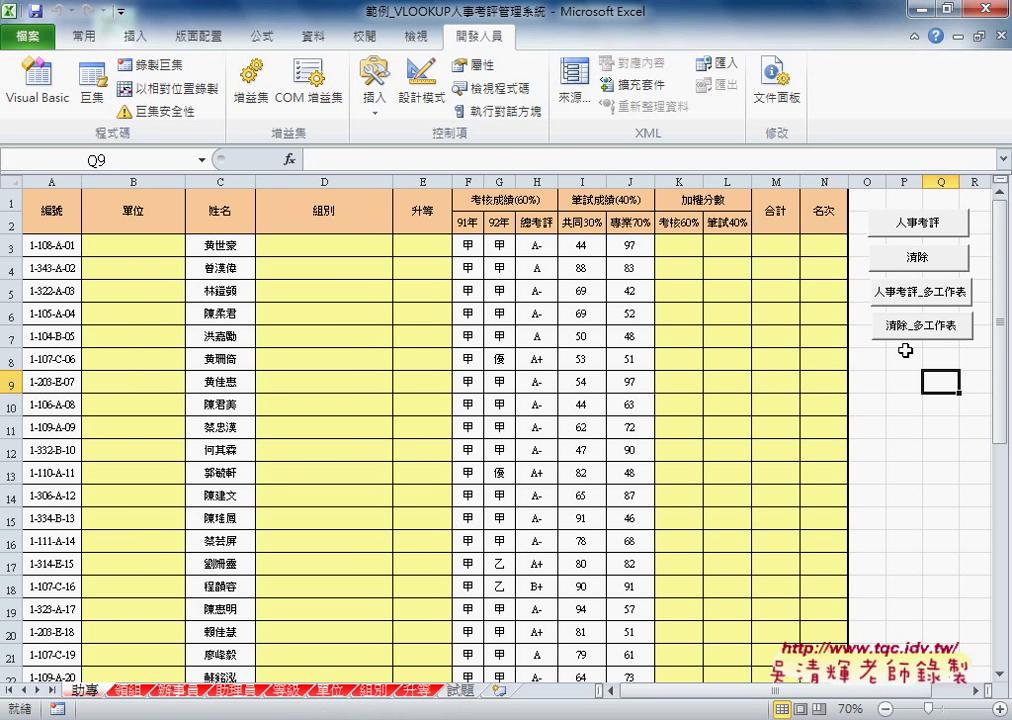
pyautogui.click(917, 292)
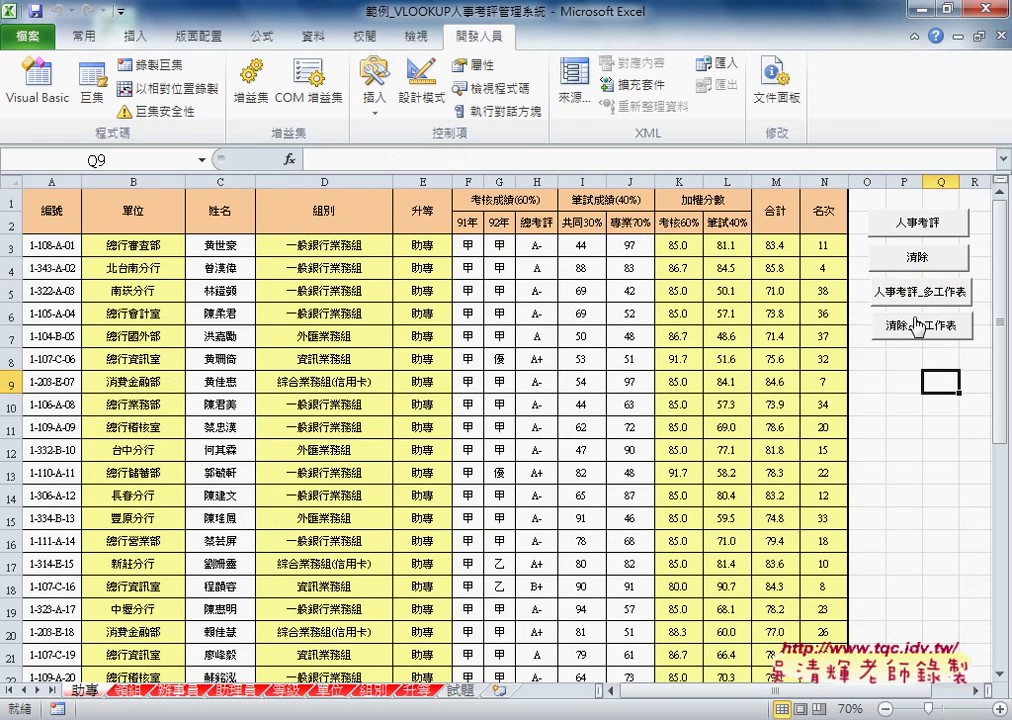
pyautogui.click(866, 274)
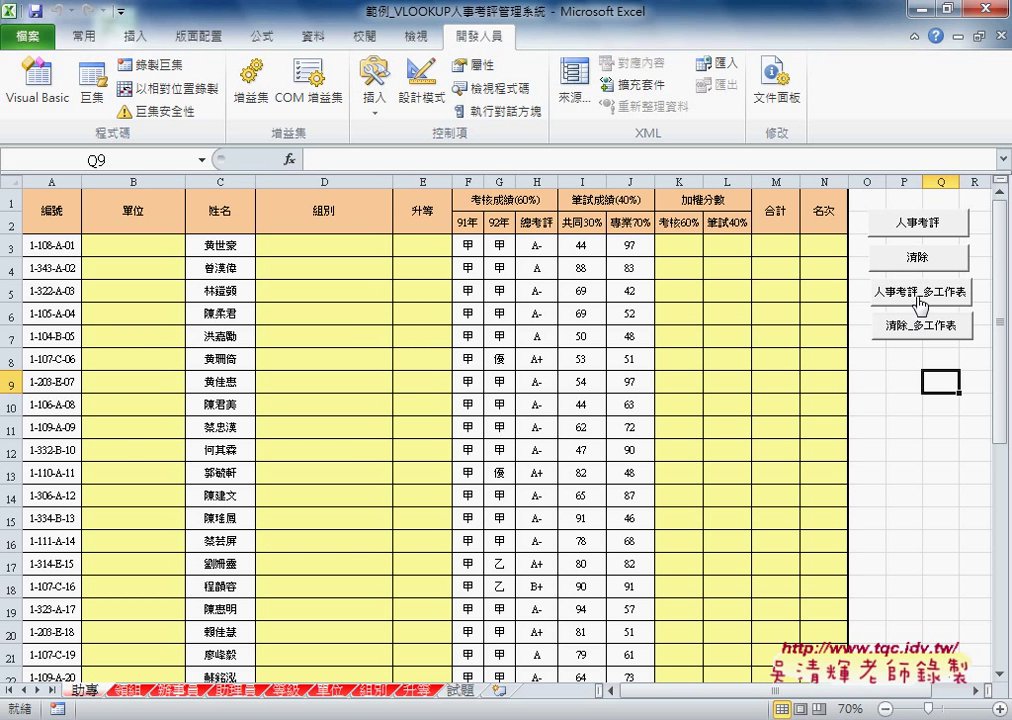
pyautogui.click(920, 292)
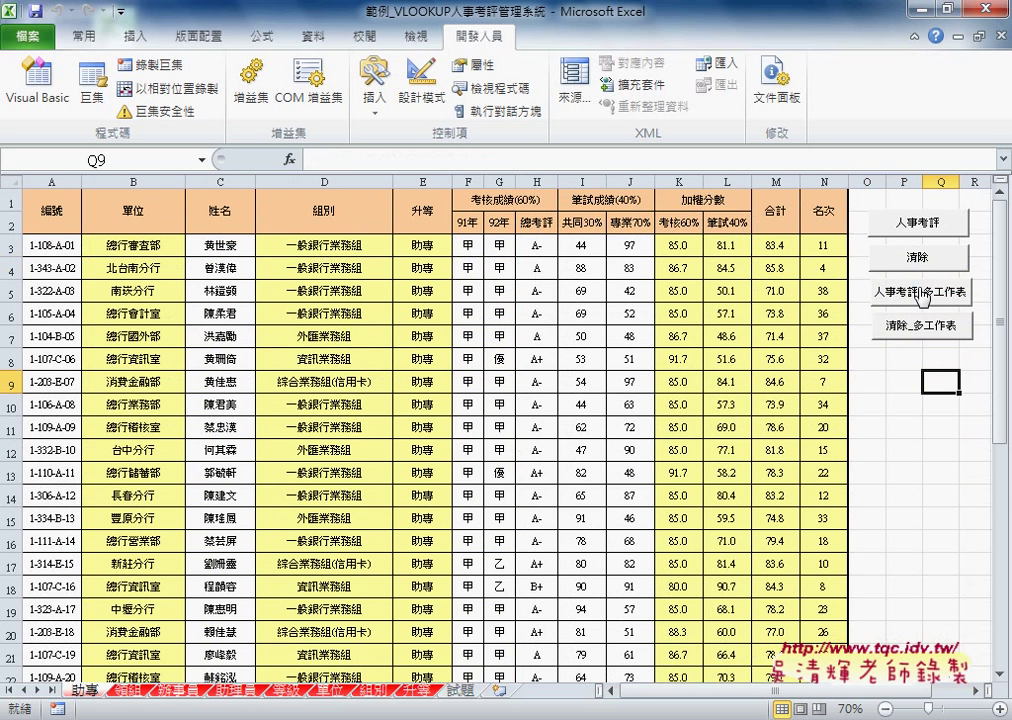
# Step: Inspect the RANK formulas in cells N3, N4 and N5 of the 助專 sheet
pyautogui.click(830, 246)
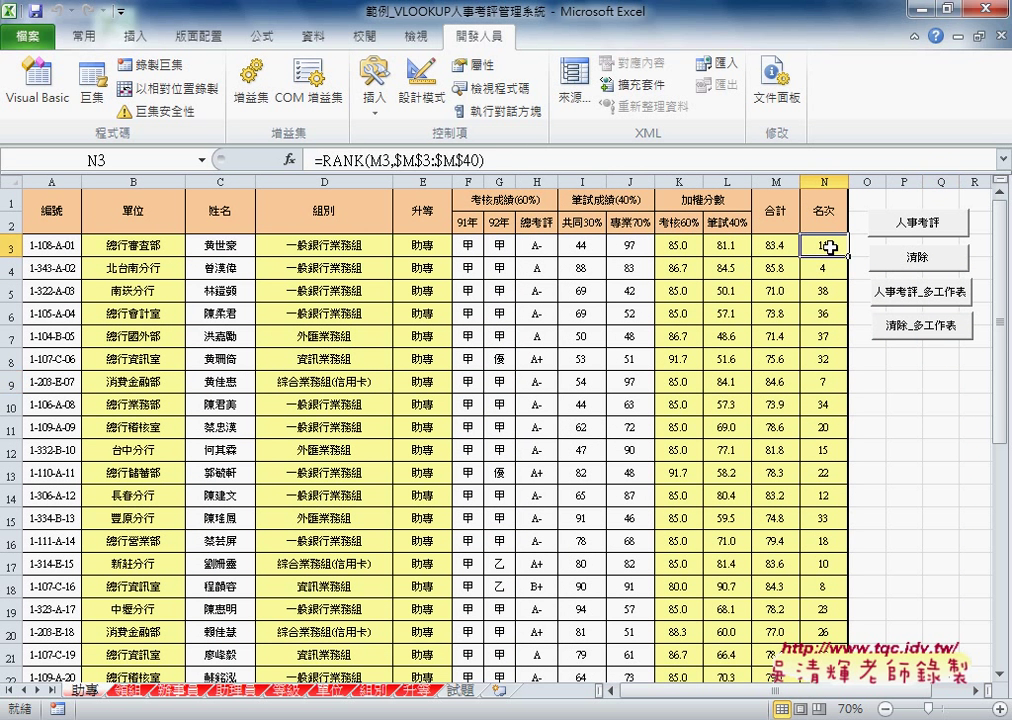
pyautogui.click(832, 268)
pyautogui.click(830, 286)
pyautogui.click(830, 266)
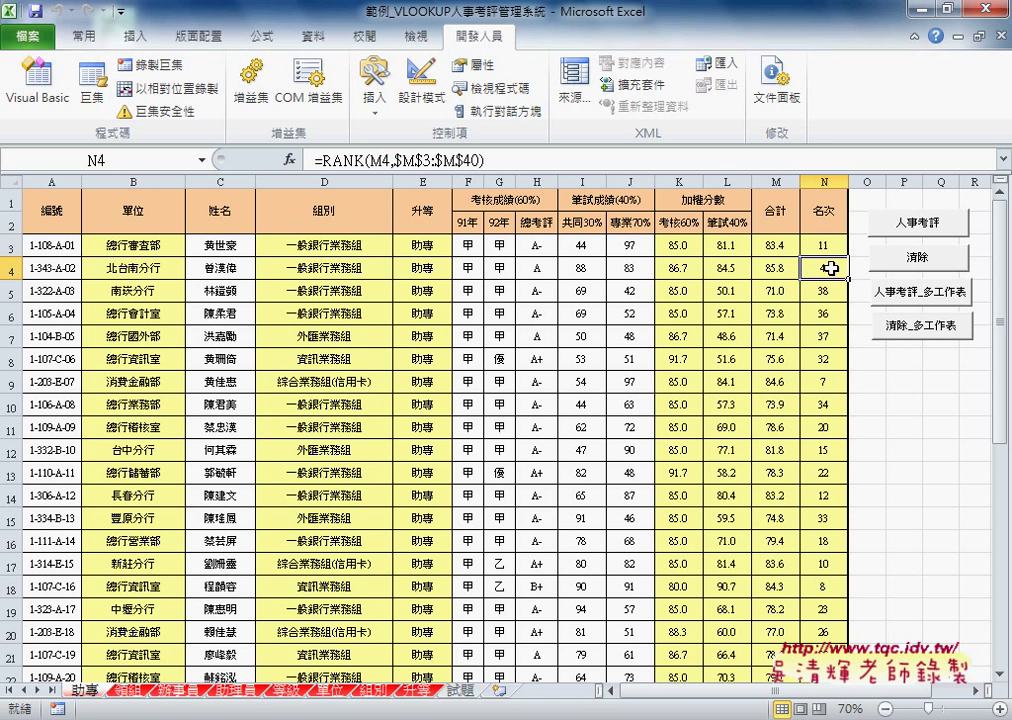
pyautogui.click(830, 244)
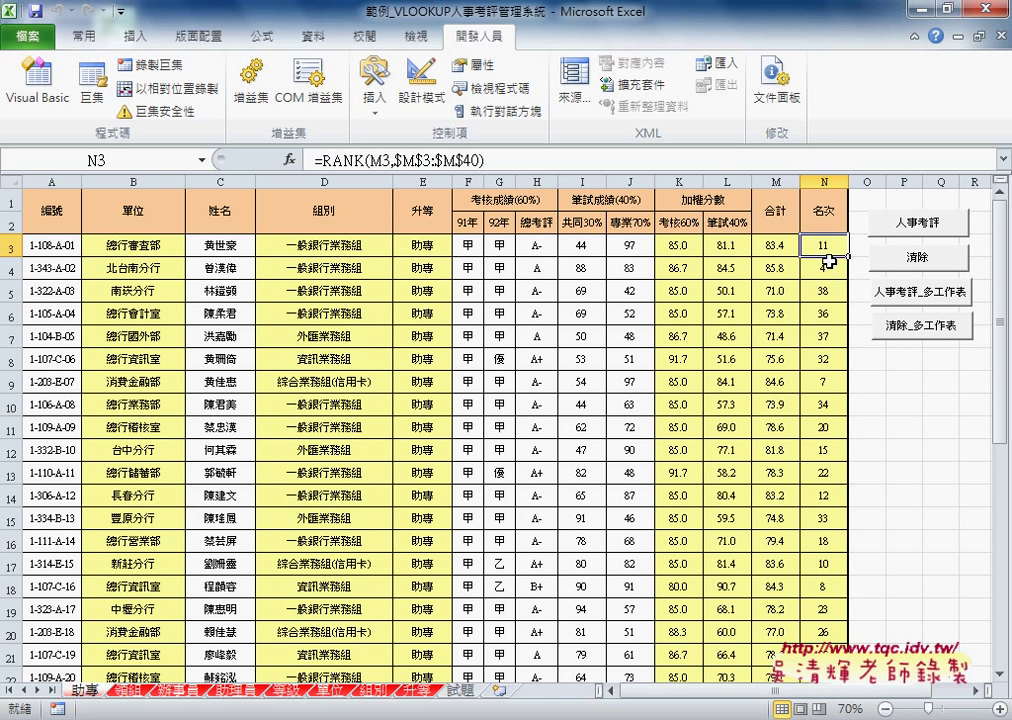
pyautogui.click(830, 264)
pyautogui.click(830, 248)
# Step: Confirm N40's RANK formula ends at the fixed row $M$40, then go back to the VBA editor
pyautogui.scroll(-3, 803, 598)
pyautogui.scroll(-4, 827, 575)
pyautogui.click(830, 610)
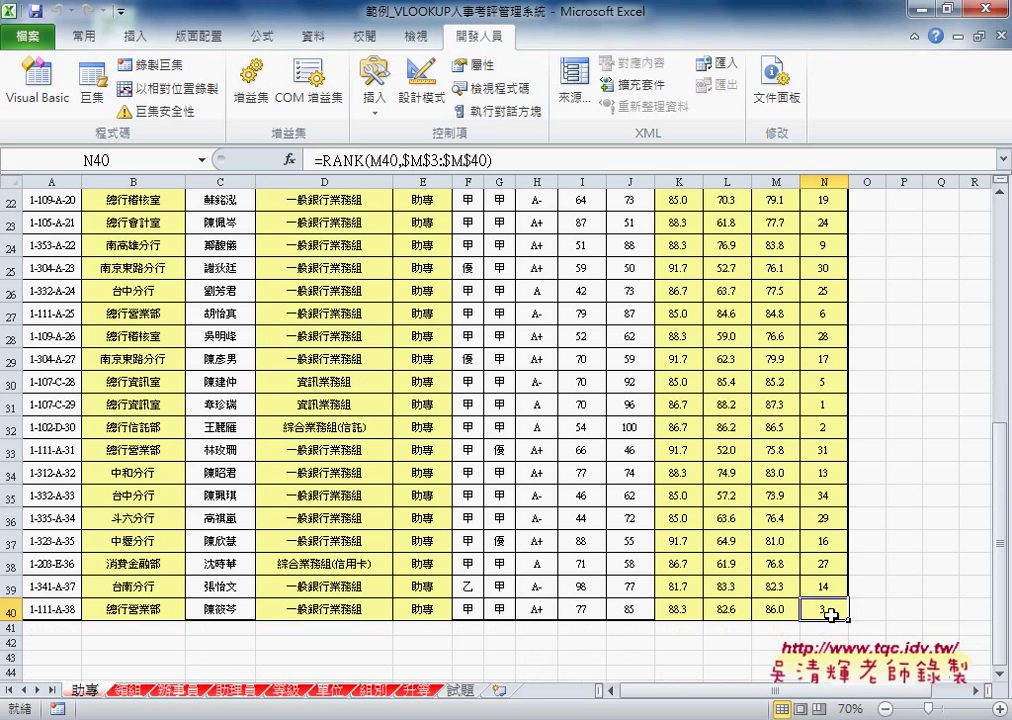
pyautogui.scroll(6, 830, 612)
pyautogui.scroll(2, 831, 605)
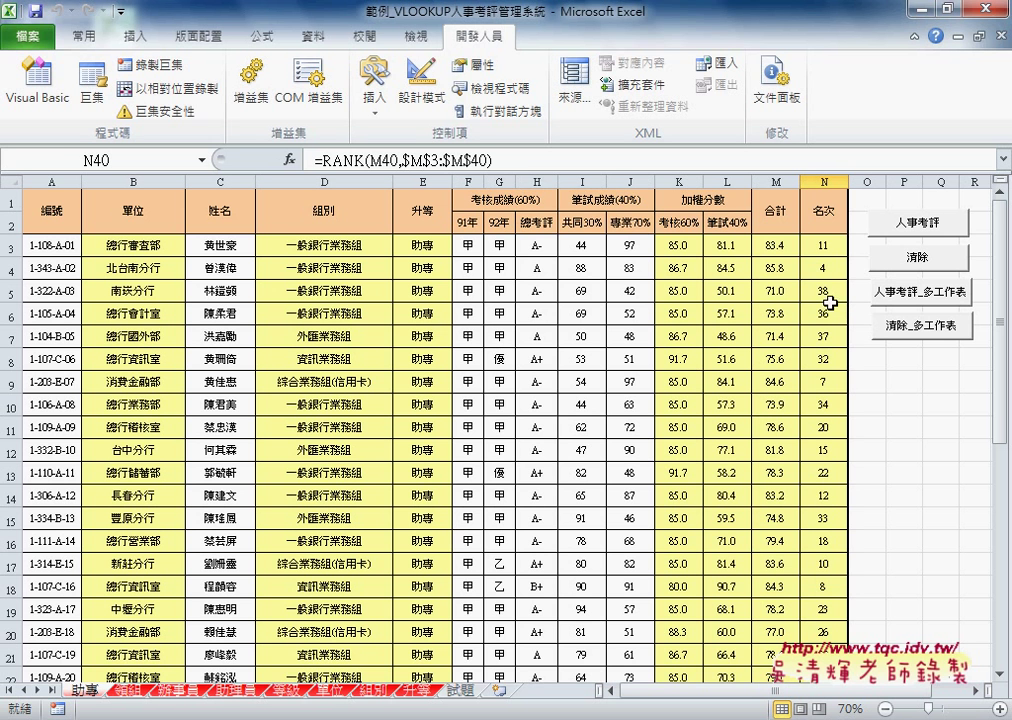
pyautogui.doubleClick(480, 160)
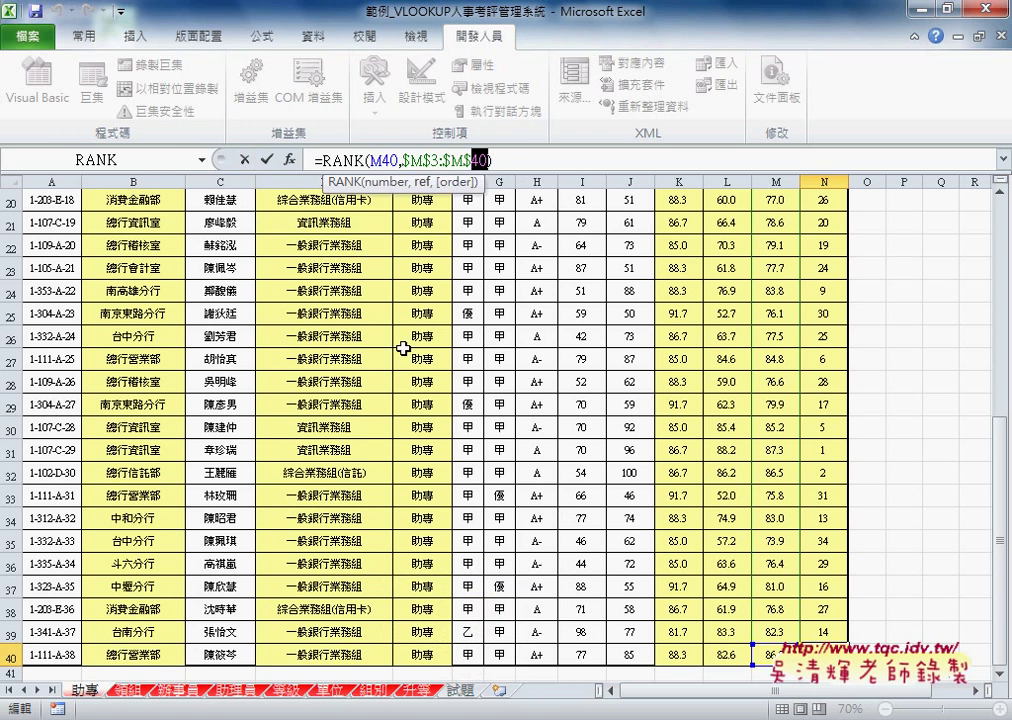
pyautogui.moveTo(400, 700)
pyautogui.click(225, 610)
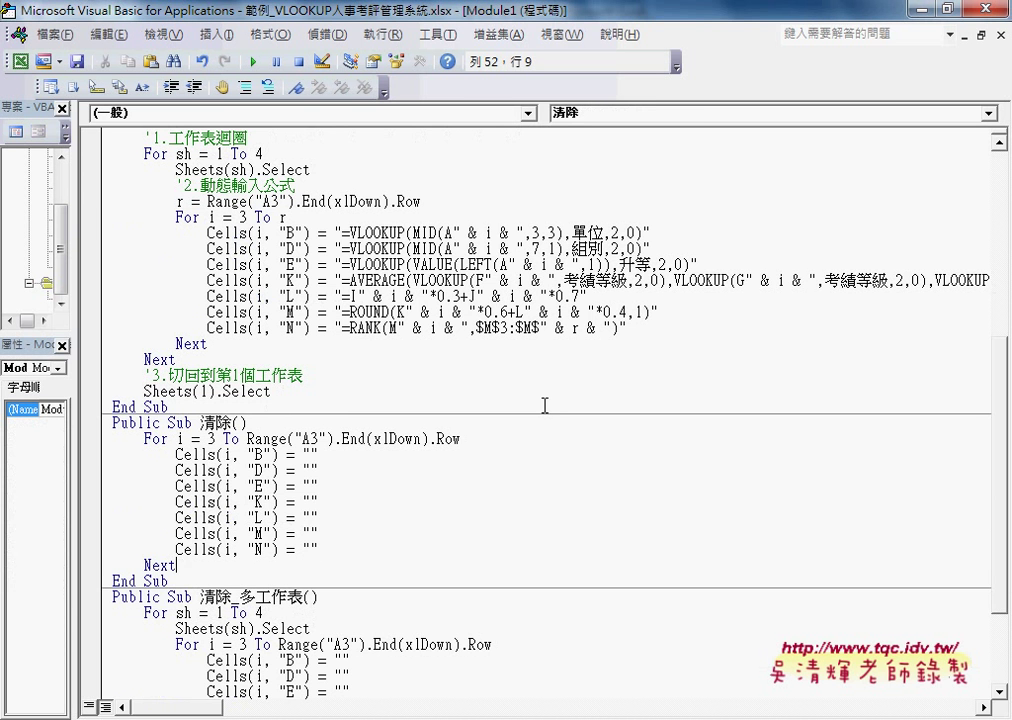
# Step: Remove the & r & concatenation so the RANK range reads $M$3:$M$40
pyautogui.click(562, 327)
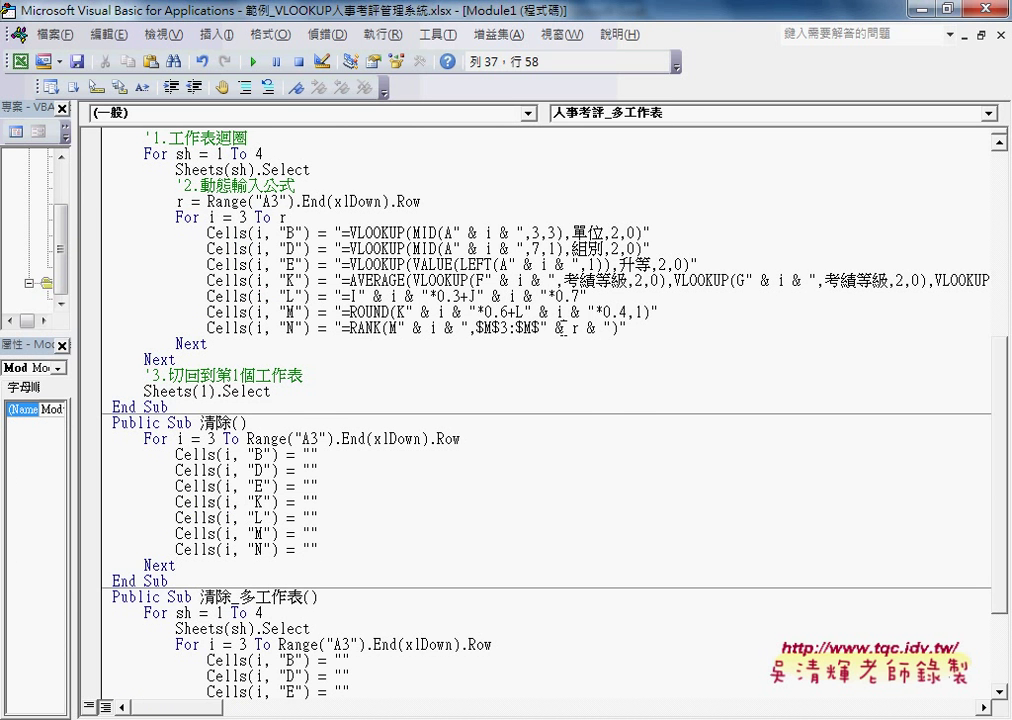
pyautogui.scroll(2, 581, 415)
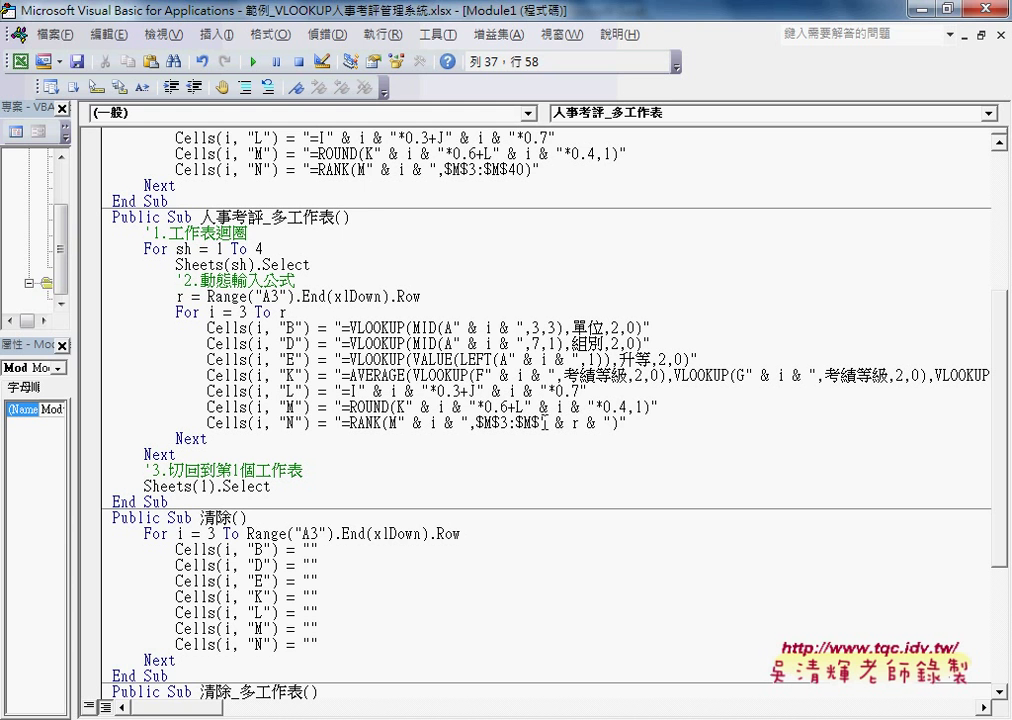
pyautogui.press('Right')
pyautogui.press('Delete')
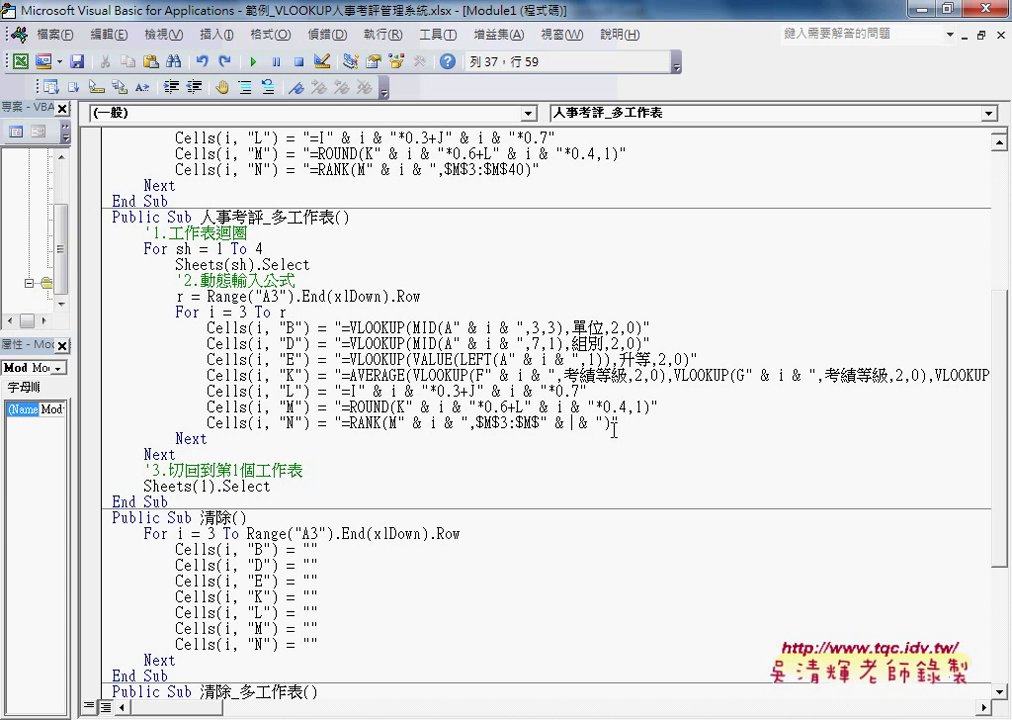
pyautogui.press('BackSpace')
pyautogui.press('BackSpace')
pyautogui.press('BackSpace')
pyautogui.hotkey('ctrl', 'z')
# Step: Return to the workbook and jump to the last filled rows of the 領組 and 辦事員 sheets
pyautogui.click(333, 719)
pyautogui.click(420, 640)
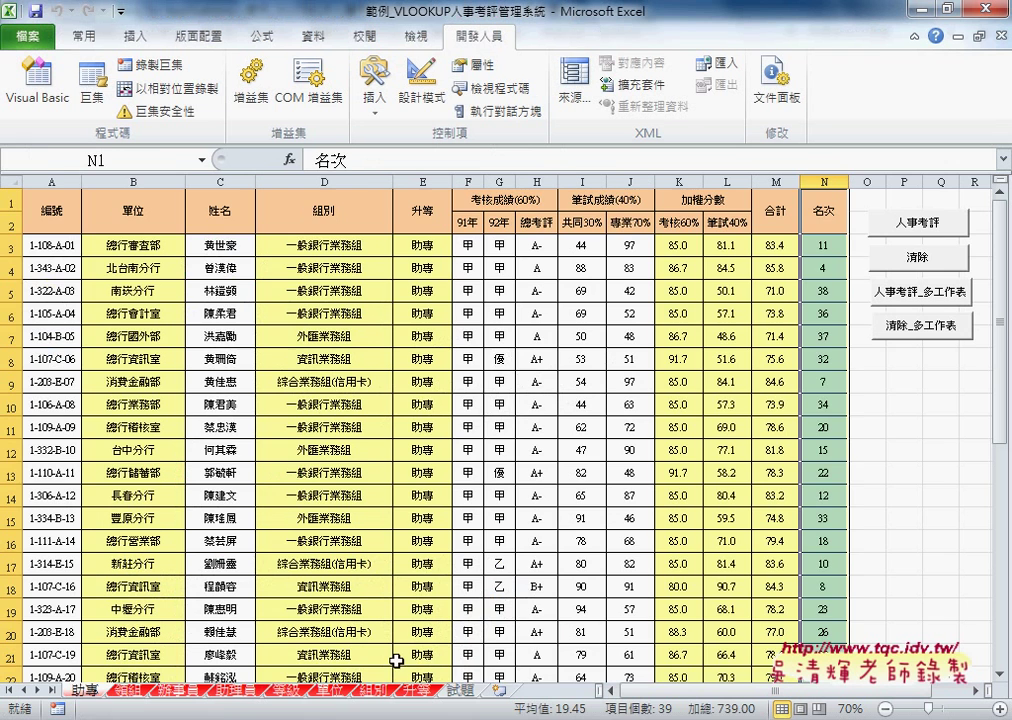
pyautogui.click(135, 693)
pyautogui.click(72, 618)
pyautogui.hotkey('ctrl', 'Down')
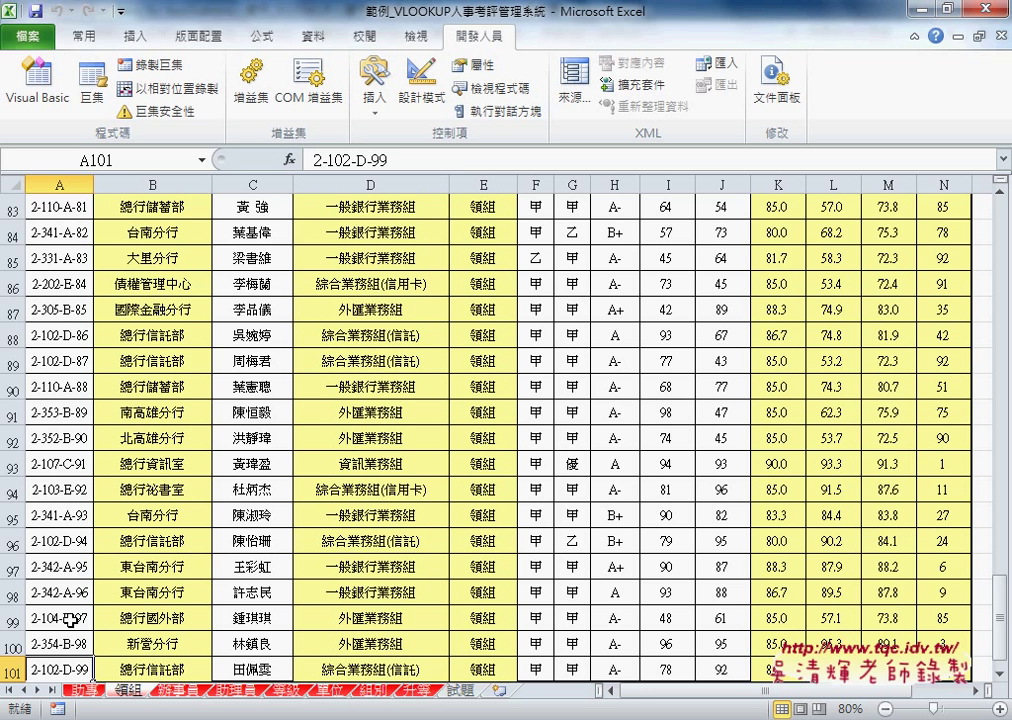
pyautogui.click(176, 690)
pyautogui.click(80, 644)
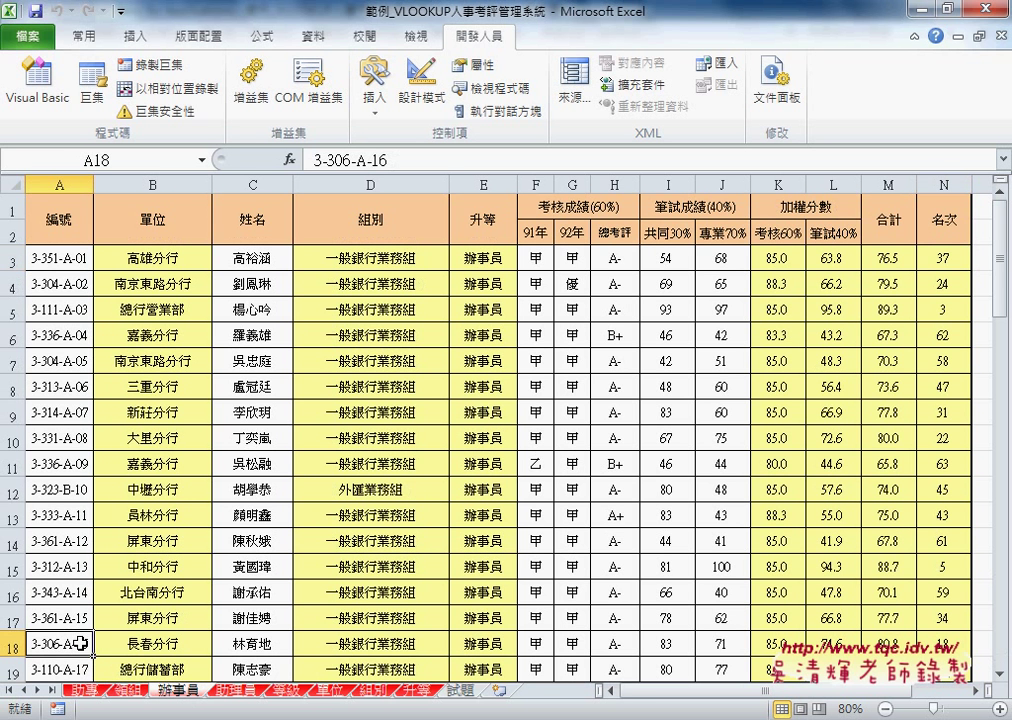
pyautogui.hotkey('ctrl', 'Down')
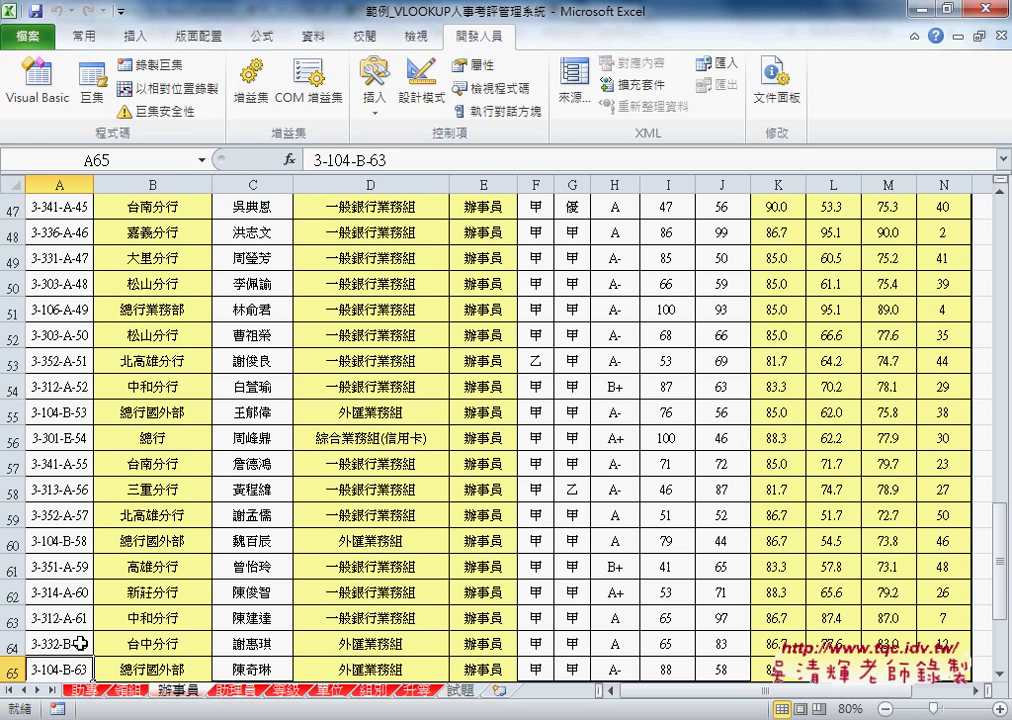
# Step: Review the macro code that computes the last data row r
pyautogui.click(926, 12)
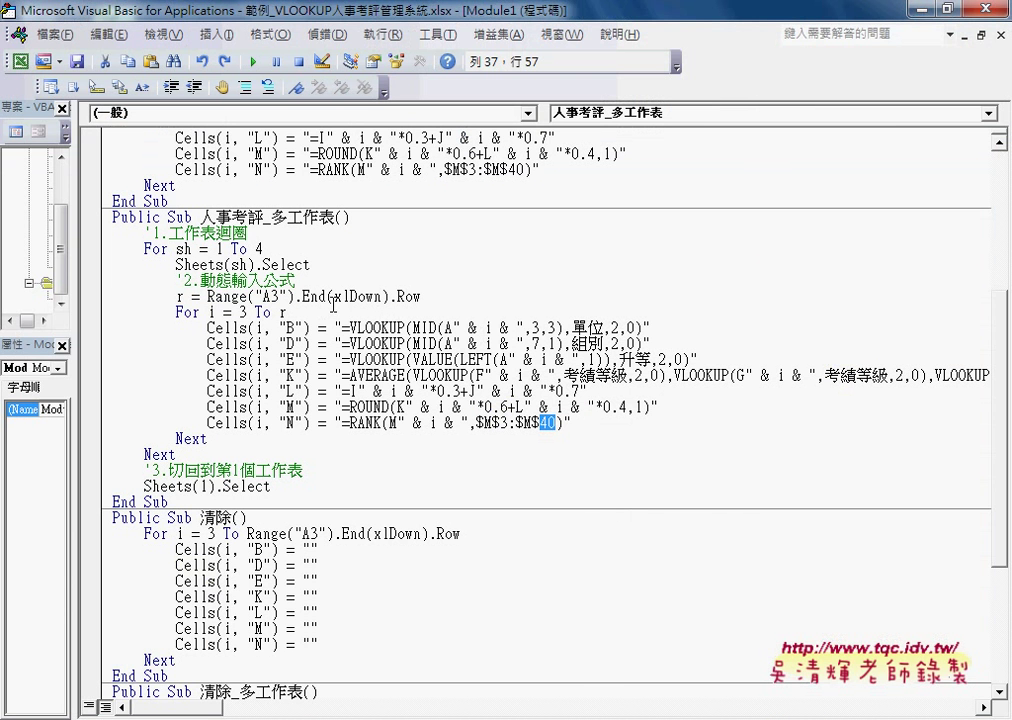
pyautogui.moveTo(421, 297); pyautogui.dragTo(207, 297)
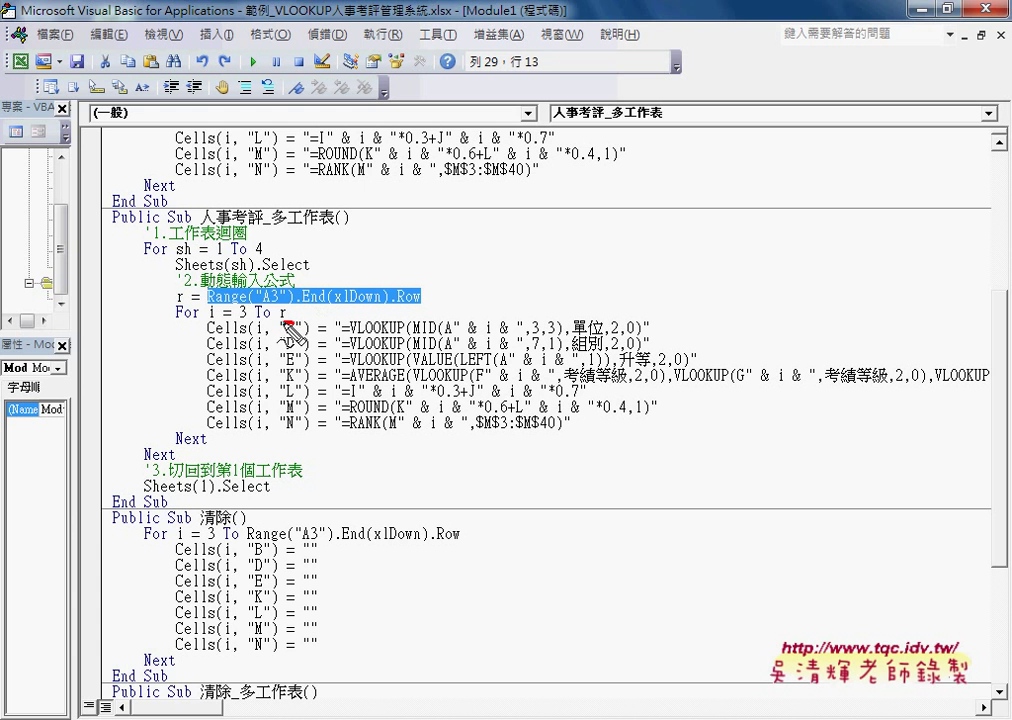
pyautogui.moveTo(270, 307); pyautogui.dragTo(292, 322)
pyautogui.moveTo(207, 303); pyautogui.dragTo(421, 303)
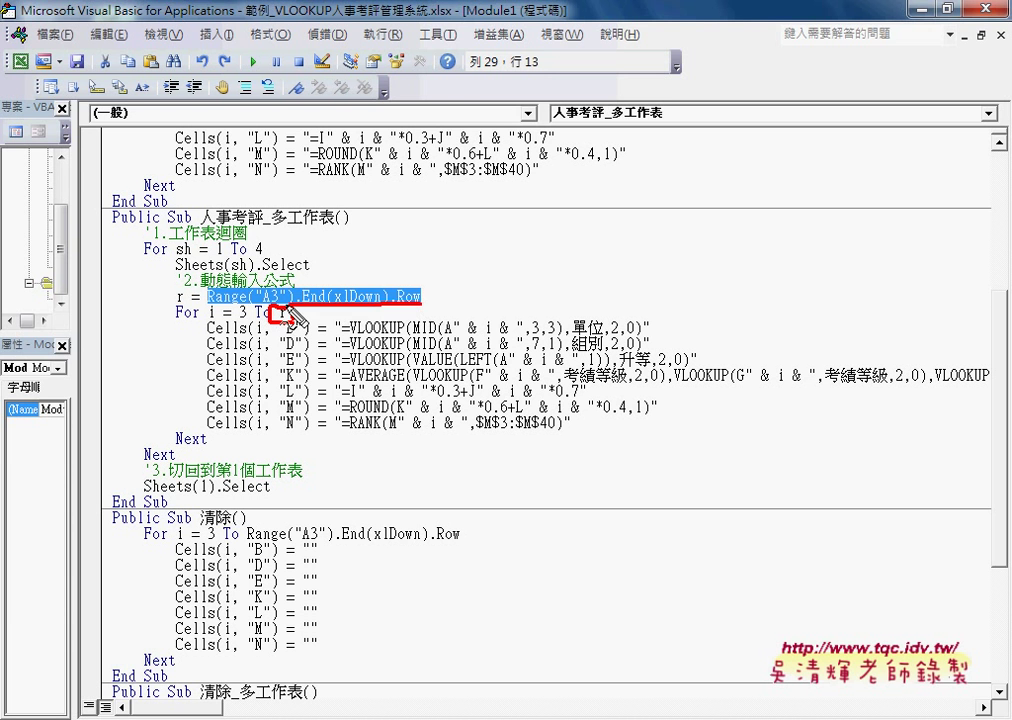
pyautogui.moveTo(205, 300)
pyautogui.mouseDown()
pyautogui.moveTo(430, 298)
pyautogui.moveTo(424, 306)
pyautogui.mouseUp()
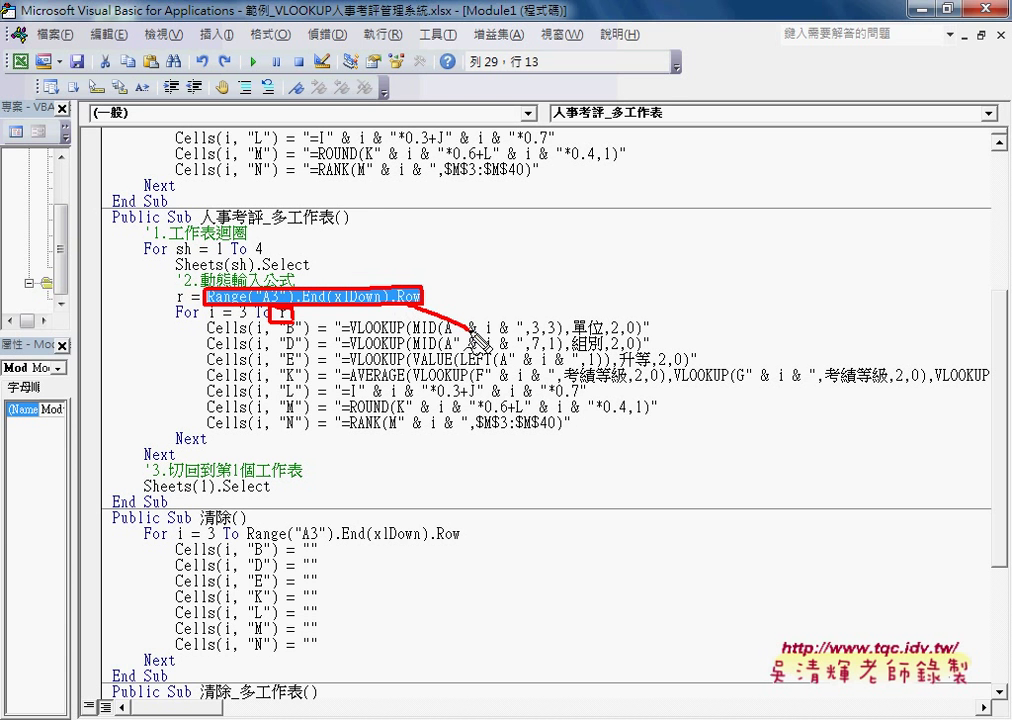
pyautogui.moveTo(400, 302)
pyautogui.mouseDown()
pyautogui.moveTo(553, 421)
pyautogui.moveTo(556, 408)
pyautogui.moveTo(563, 429)
pyautogui.mouseUp()
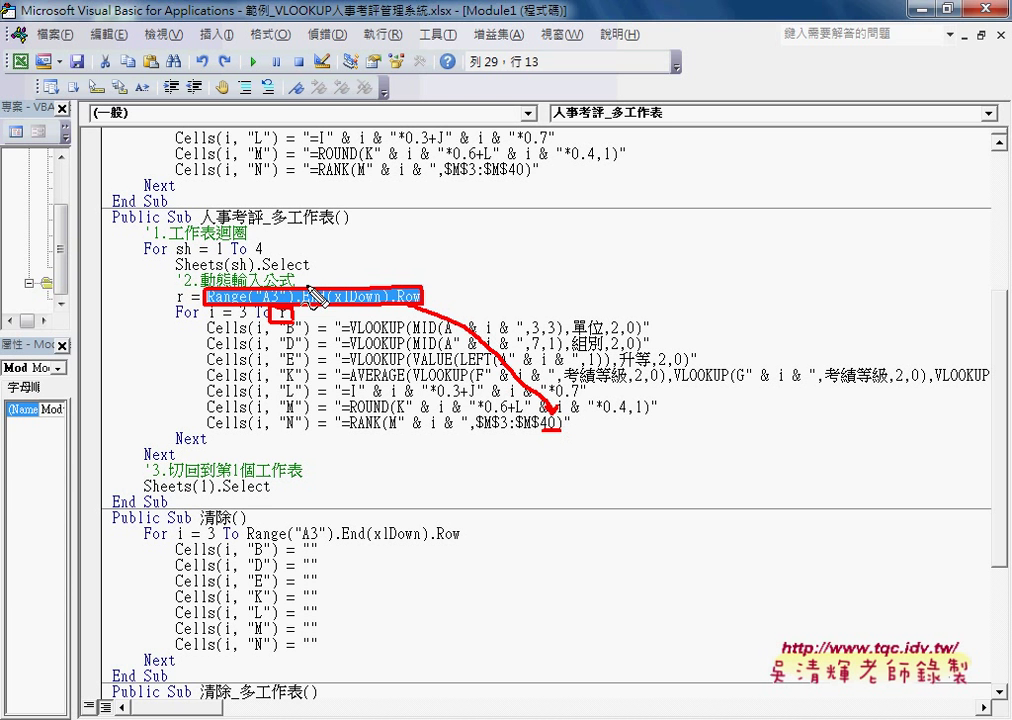
pyautogui.moveTo(257, 290)
pyautogui.mouseDown()
pyautogui.moveTo(197, 292)
pyautogui.moveTo(187, 306)
pyautogui.mouseUp()
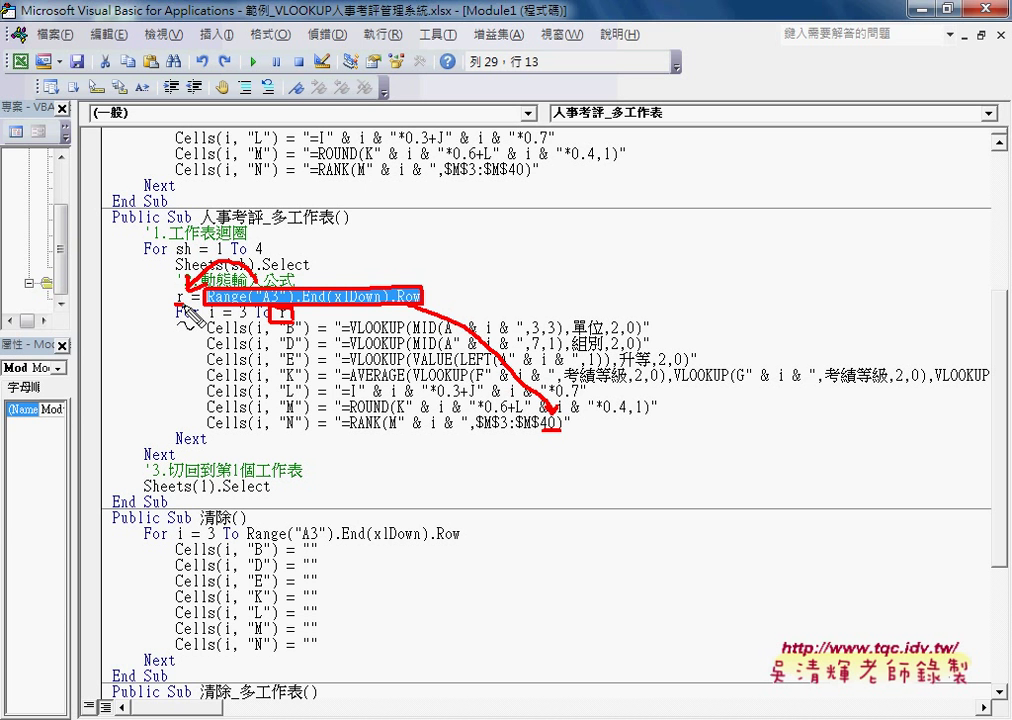
pyautogui.press('Escape')
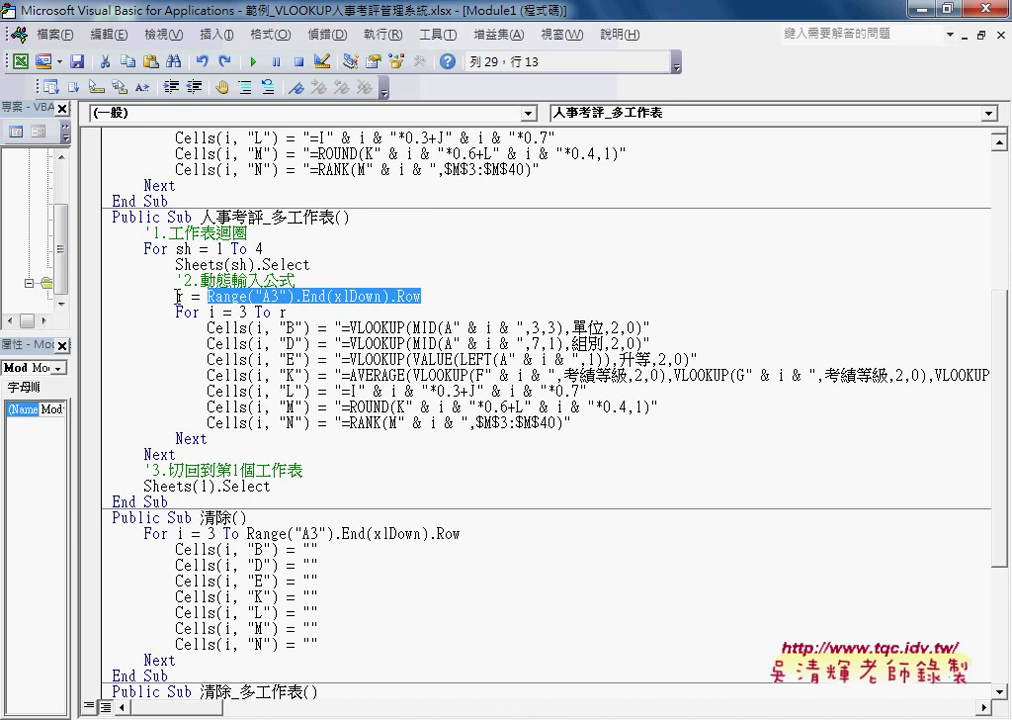
pyautogui.doubleClick(282, 312)
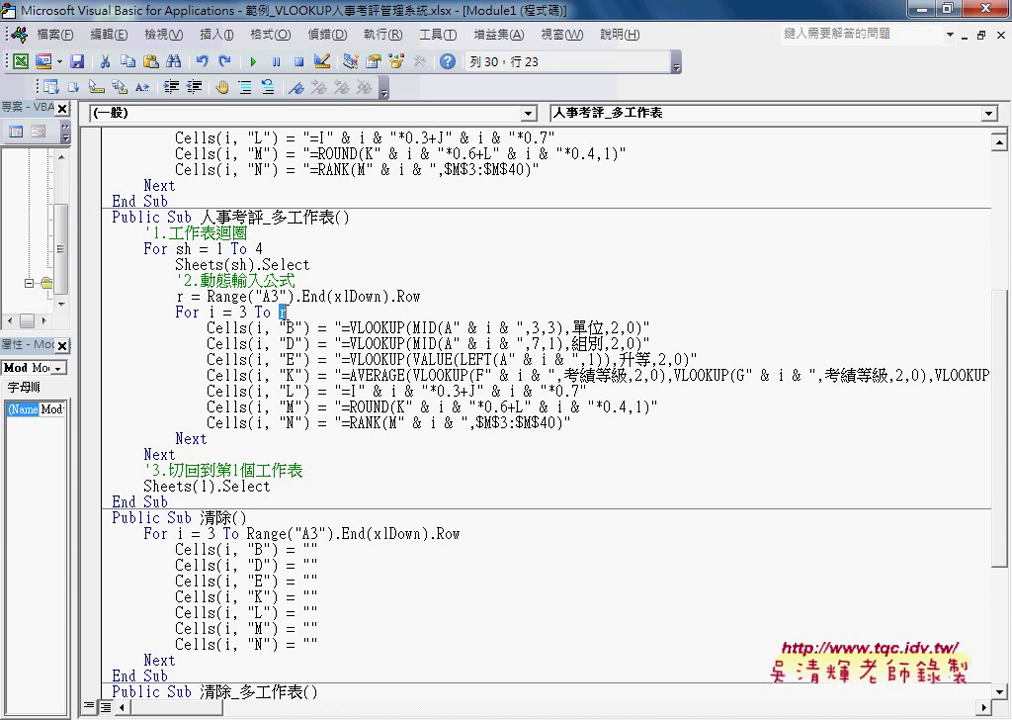
# Step: Replace the fixed 40 in the RANK range with " & r & "
pyautogui.doubleClick(548, 423)
pyautogui.write('""')
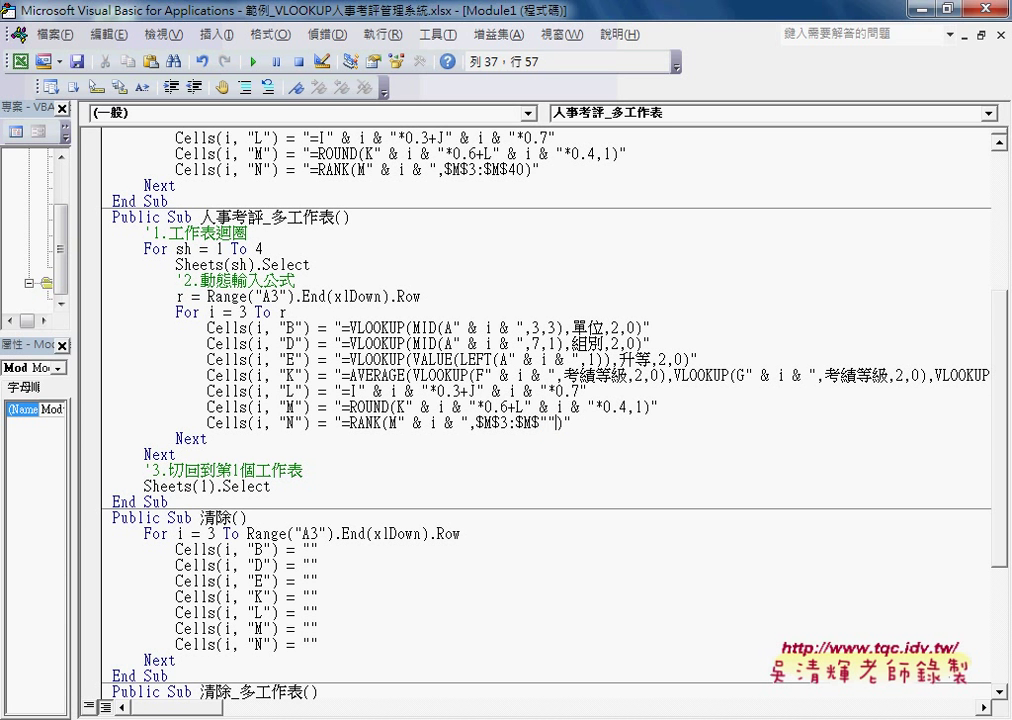
pyautogui.press('Left')
pyautogui.press('Left')
pyautogui.write('&&')
pyautogui.press('Left')
pyautogui.press('Left')
pyautogui.write('r')
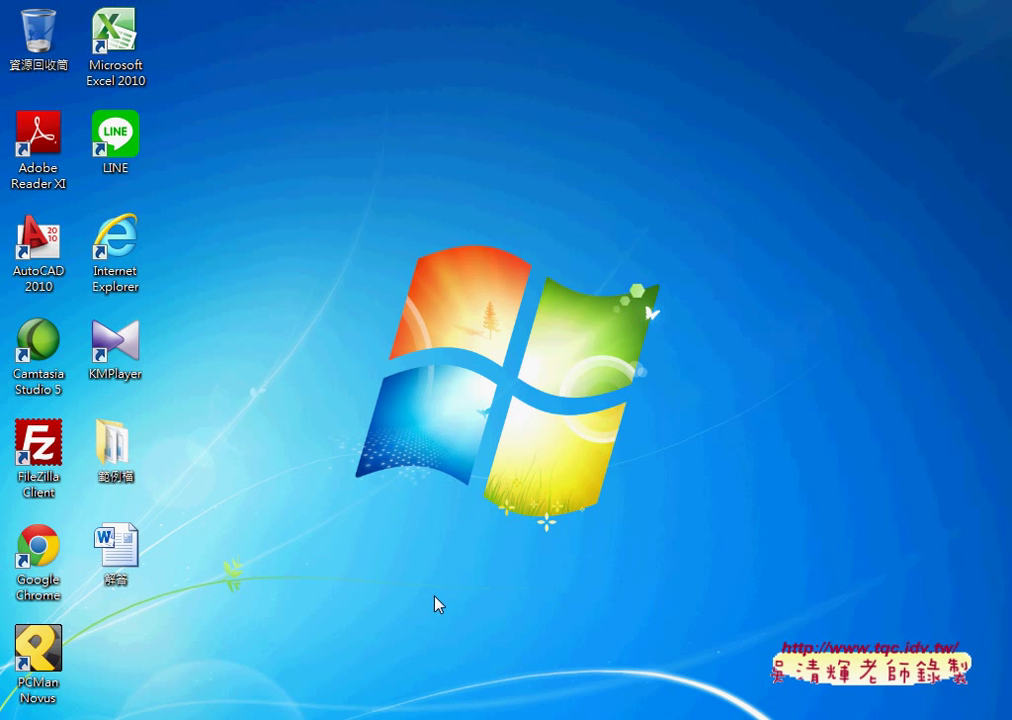
# Step: From the 助專 sheet, run 清除_多工作表 and then 人事考評_多工作表
pyautogui.click(457, 648)
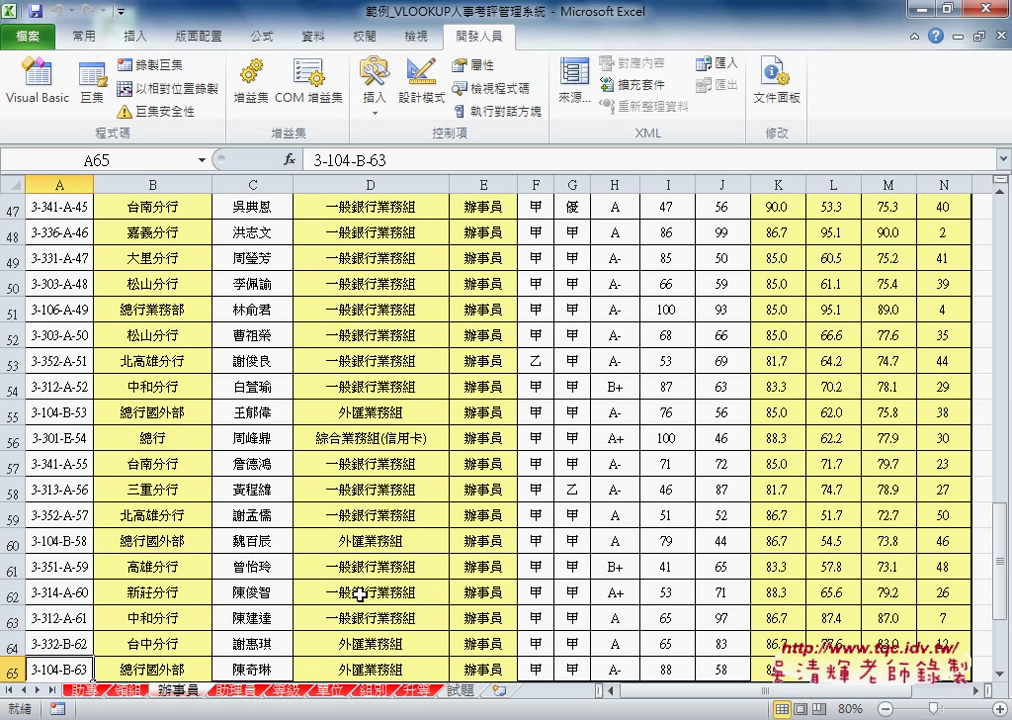
pyautogui.click(84, 689)
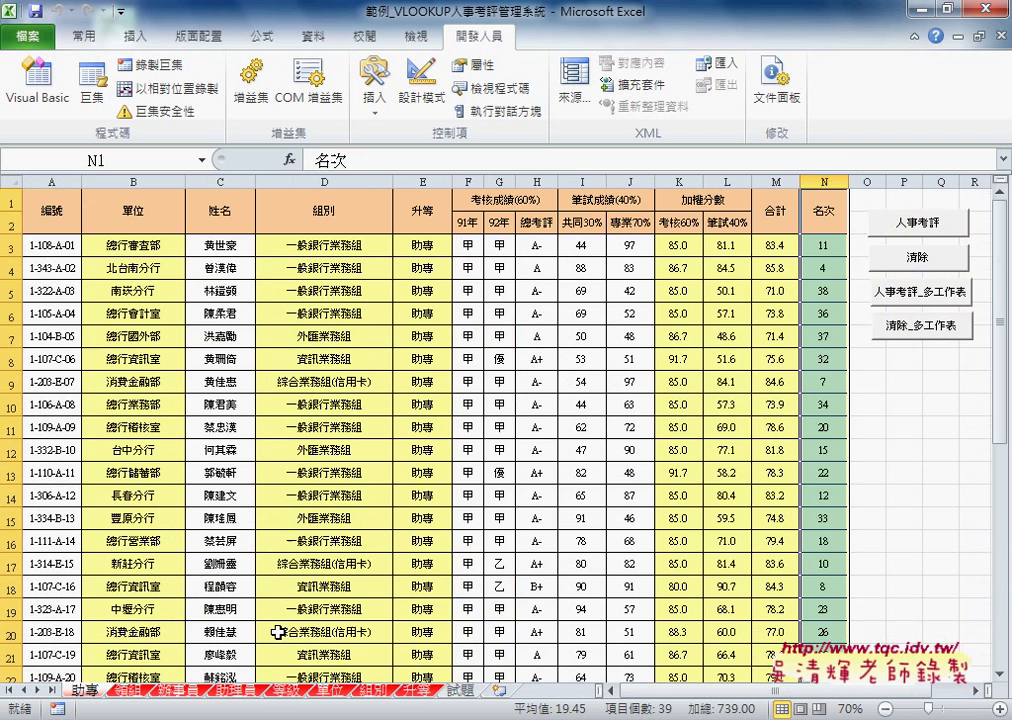
pyautogui.click(900, 332)
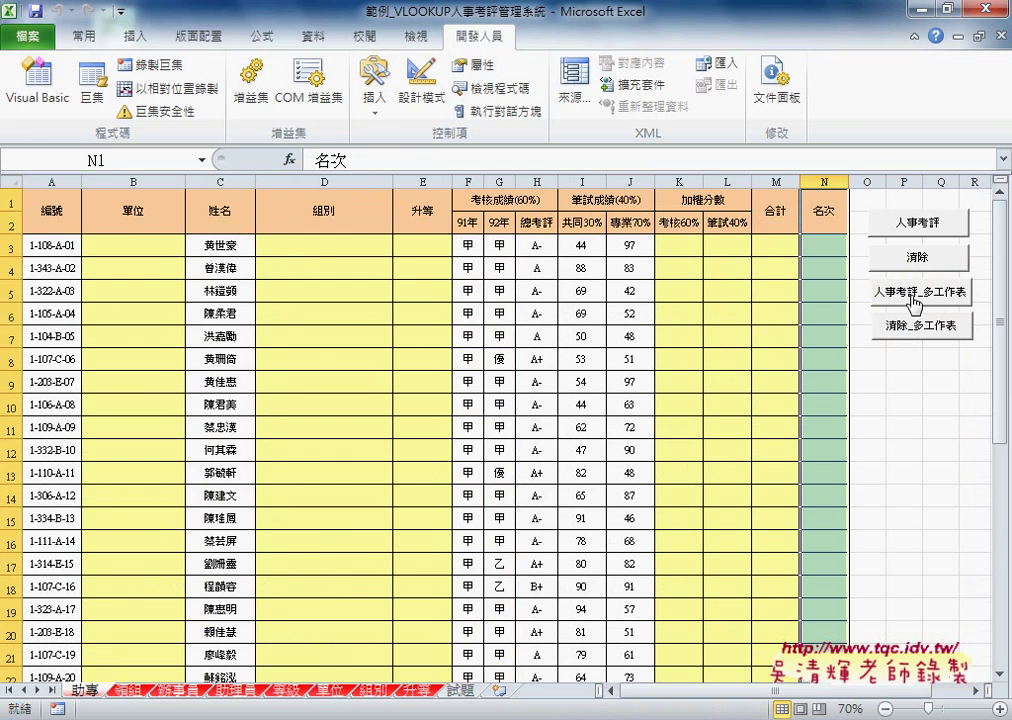
pyautogui.click(914, 305)
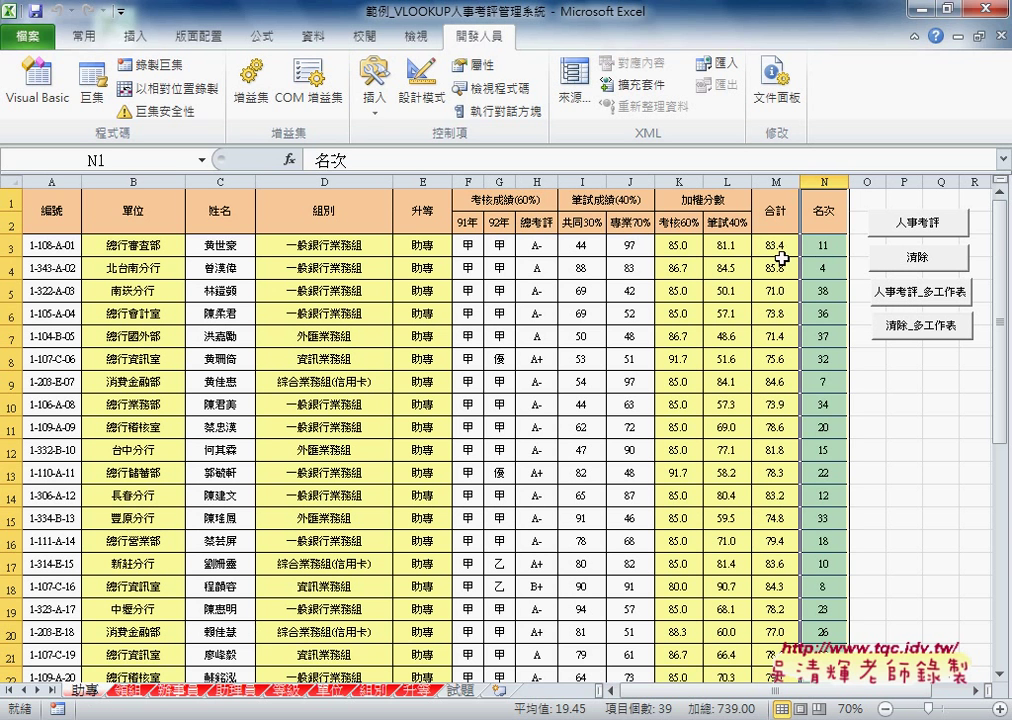
pyautogui.press('Down')
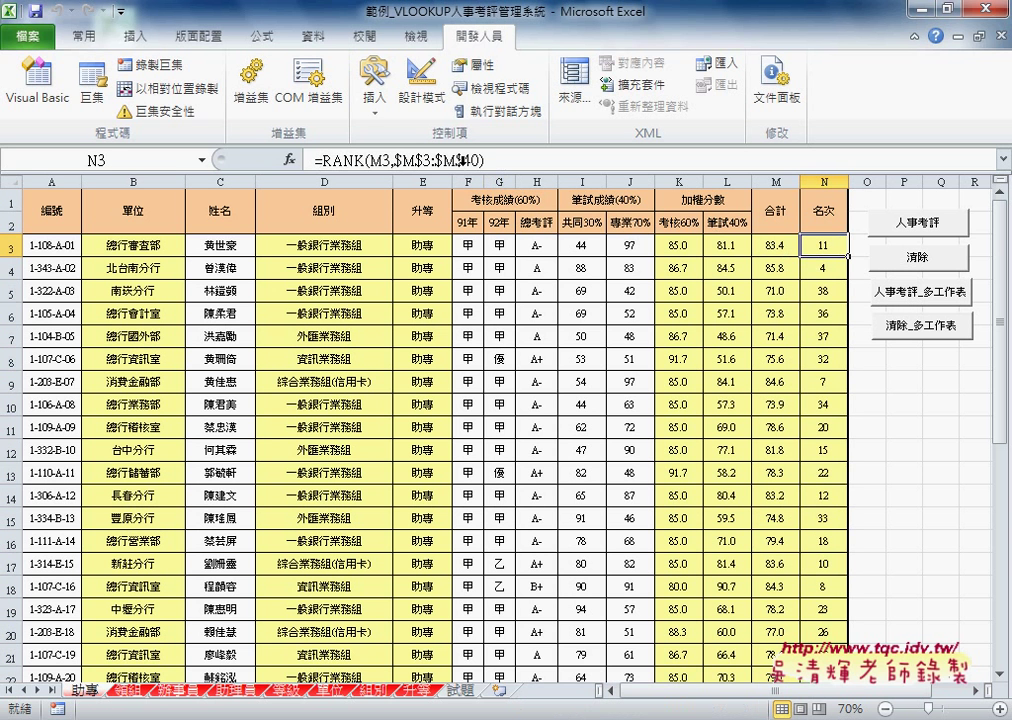
# Step: Check that N3's RANK range reaches M101 on 領組 and M65 on 辦事員
pyautogui.click(130, 690)
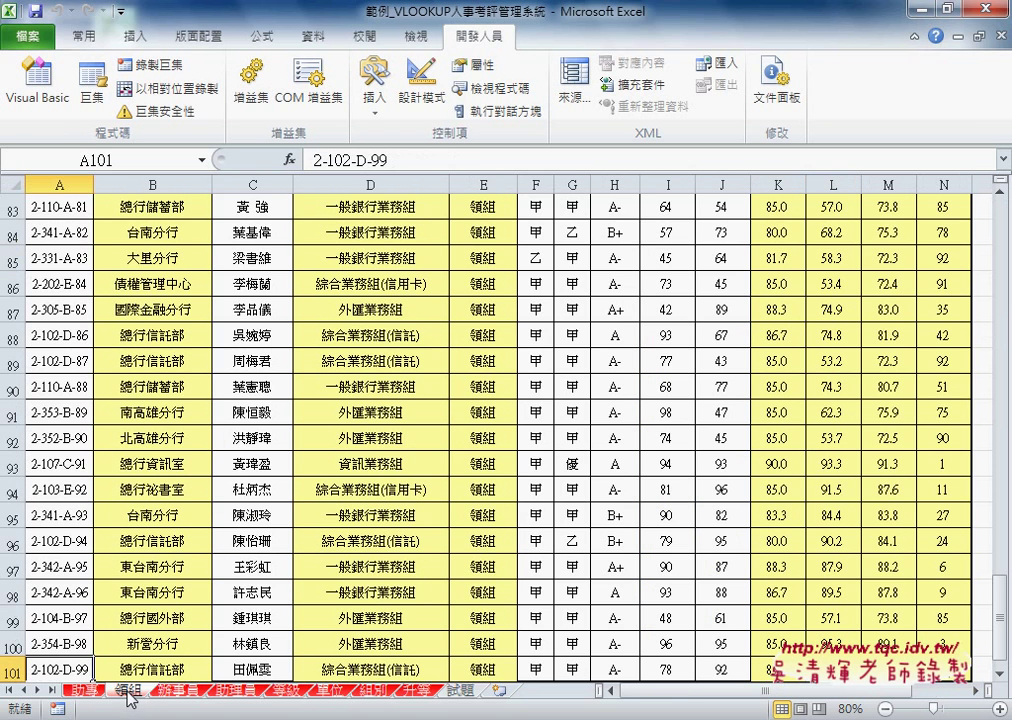
pyautogui.moveTo(700, 690); pyautogui.dragTo(728, 695)
pyautogui.scroll(9, 727, 583)
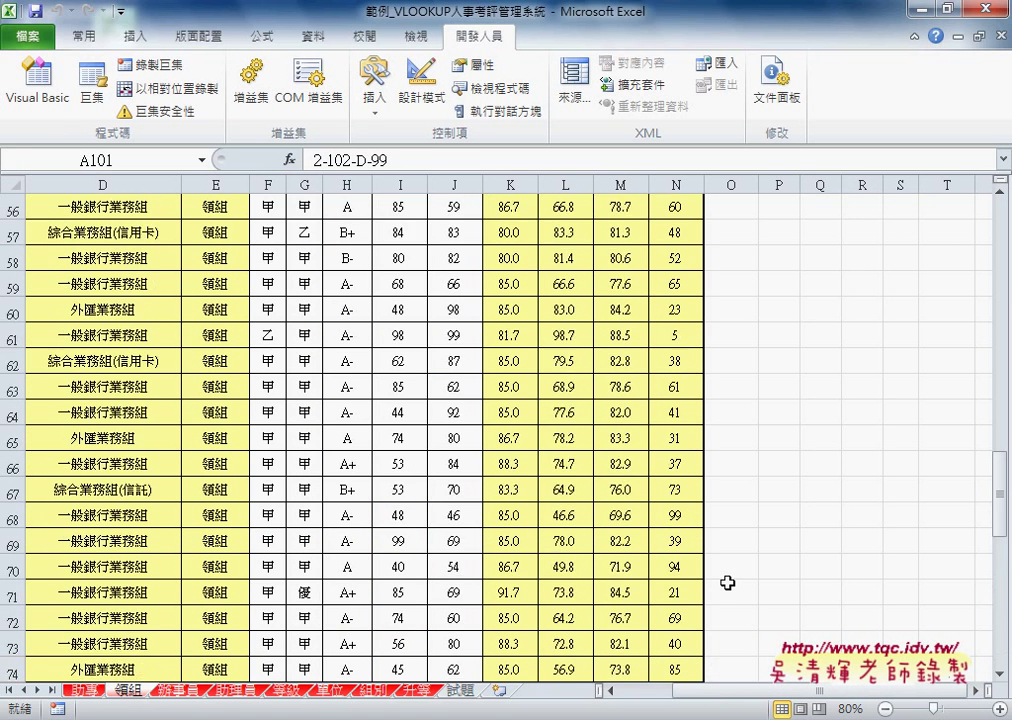
pyautogui.scroll(6, 727, 583)
pyautogui.scroll(12, 727, 583)
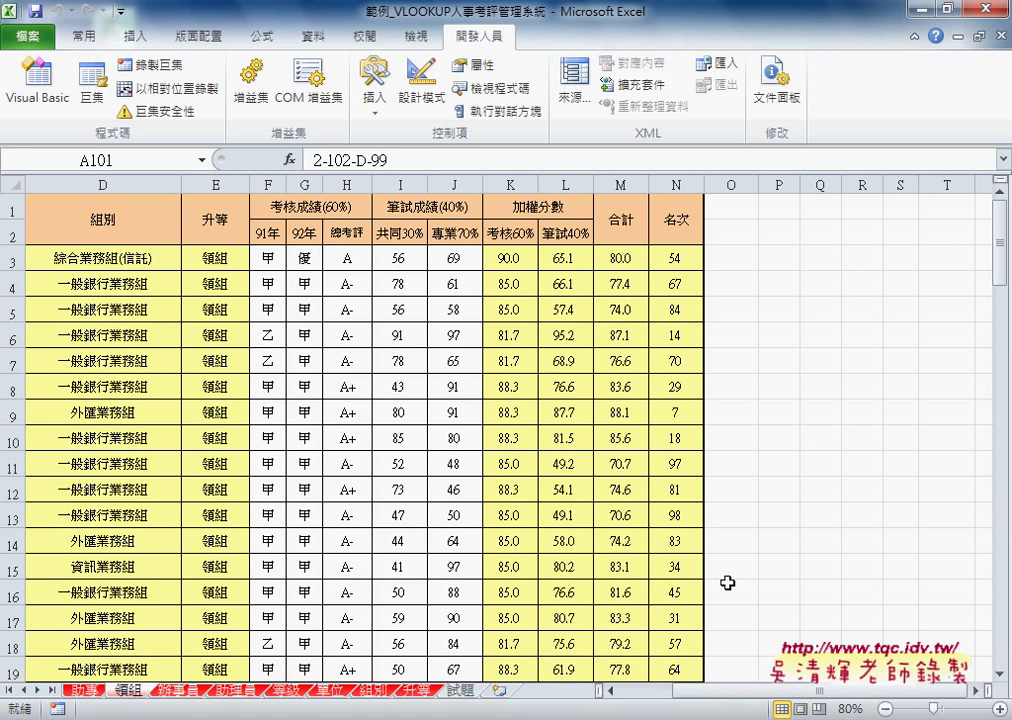
pyautogui.click(680, 257)
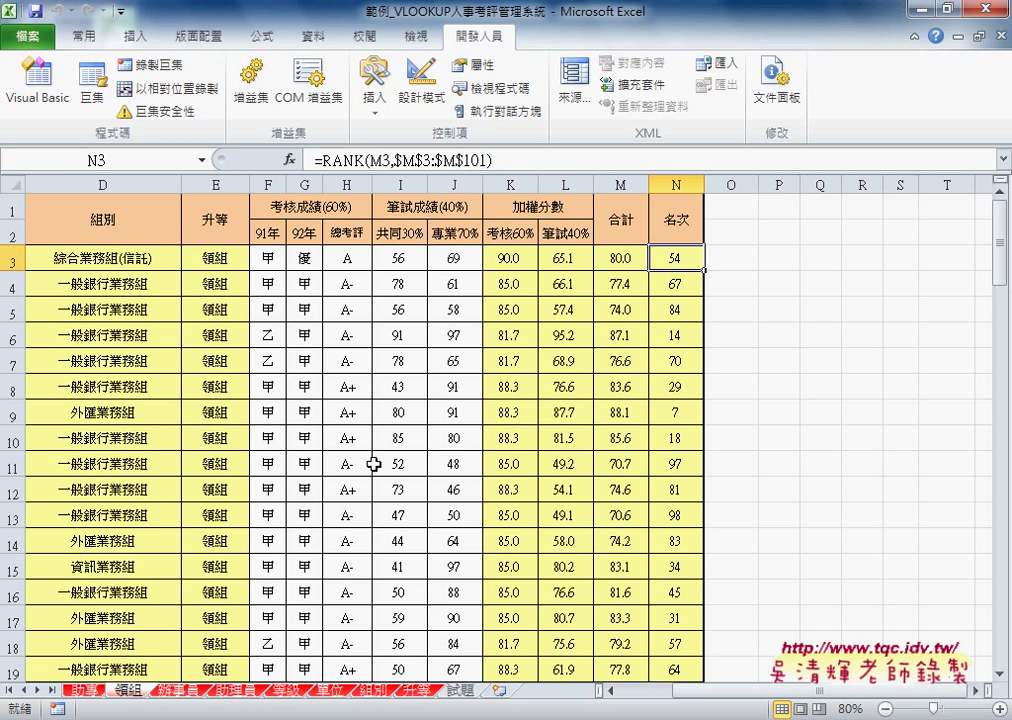
pyautogui.click(180, 690)
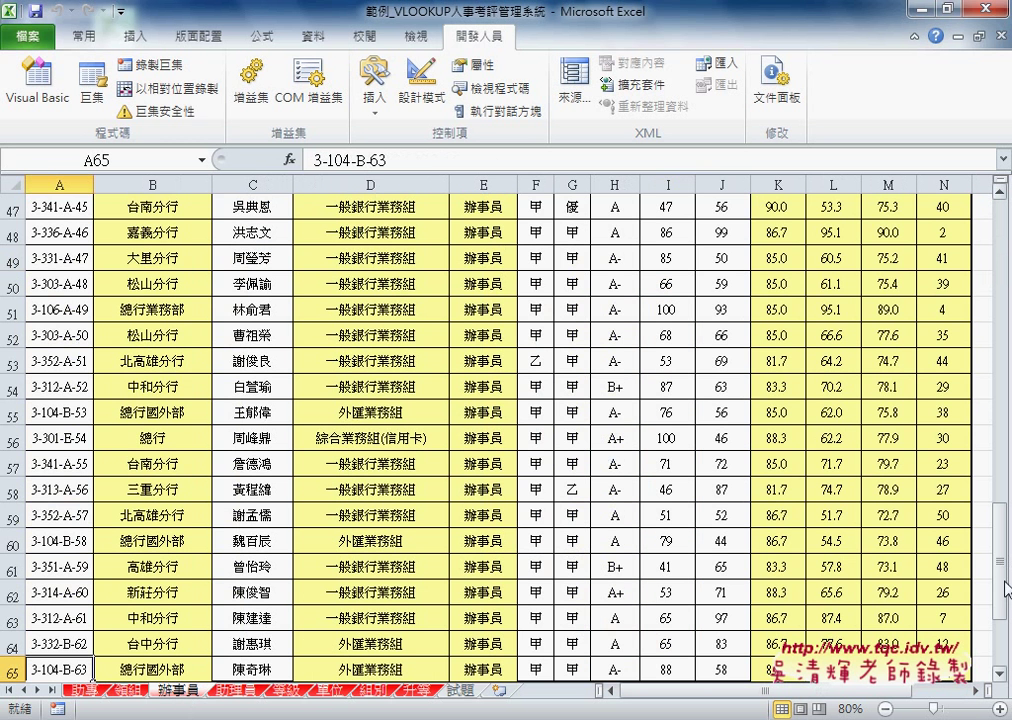
pyautogui.moveTo(1000, 560); pyautogui.dragTo(1000, 250)
pyautogui.click(943, 257)
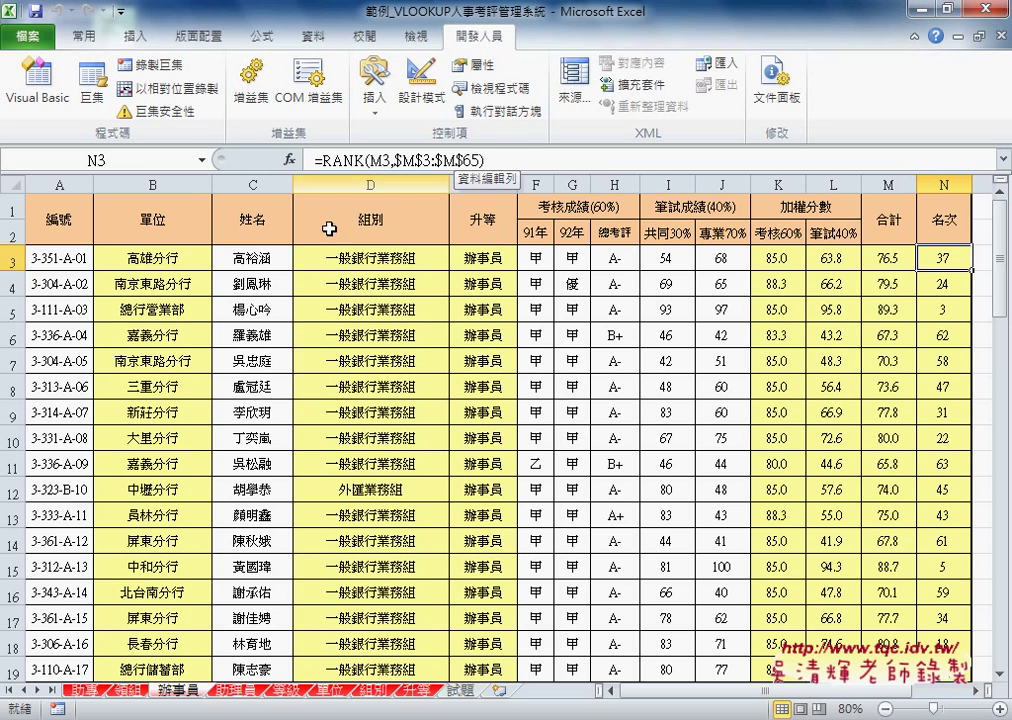
# Step: On the 助專 sheet, clear all sheets with 清除_多工作表 and rerun 人事考評_多工作表
pyautogui.click(86, 690)
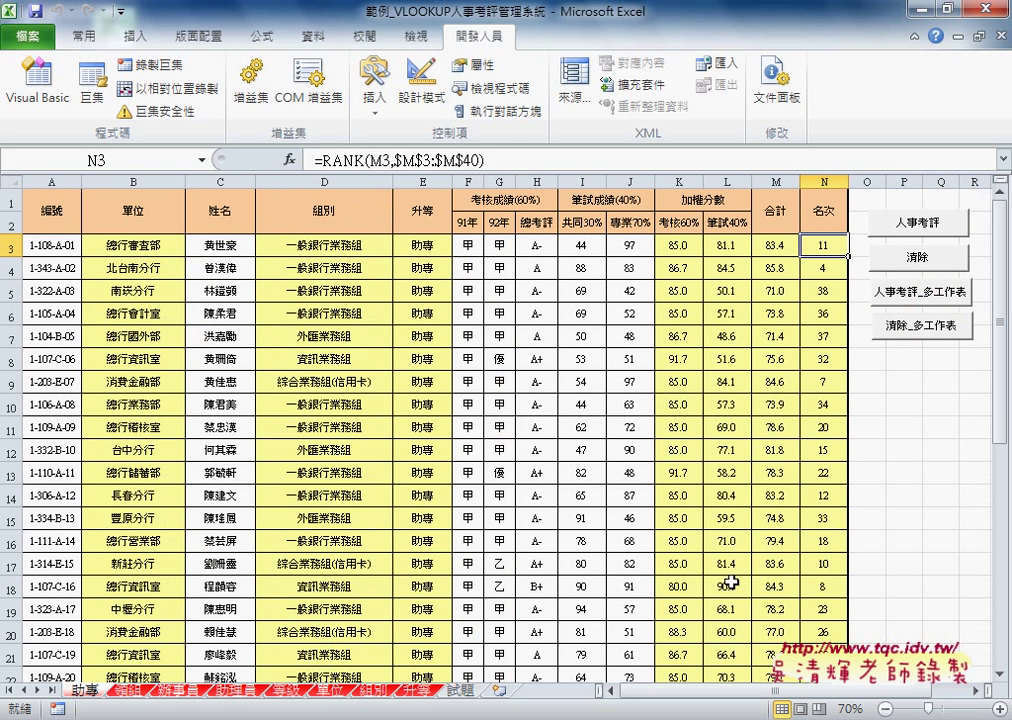
pyautogui.click(910, 322)
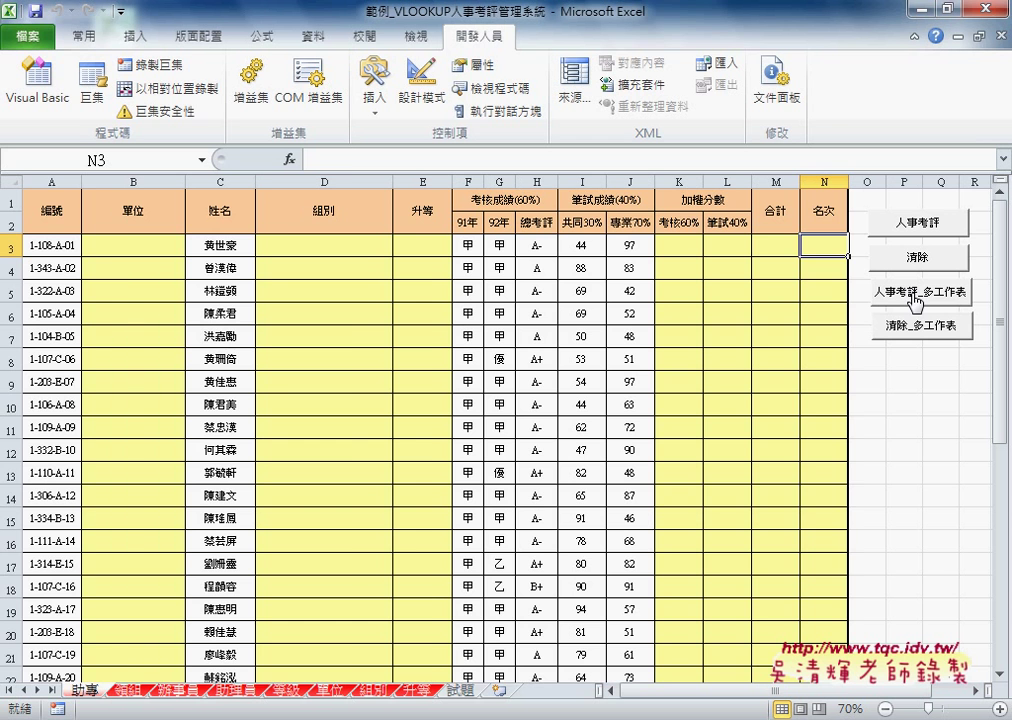
pyautogui.click(914, 300)
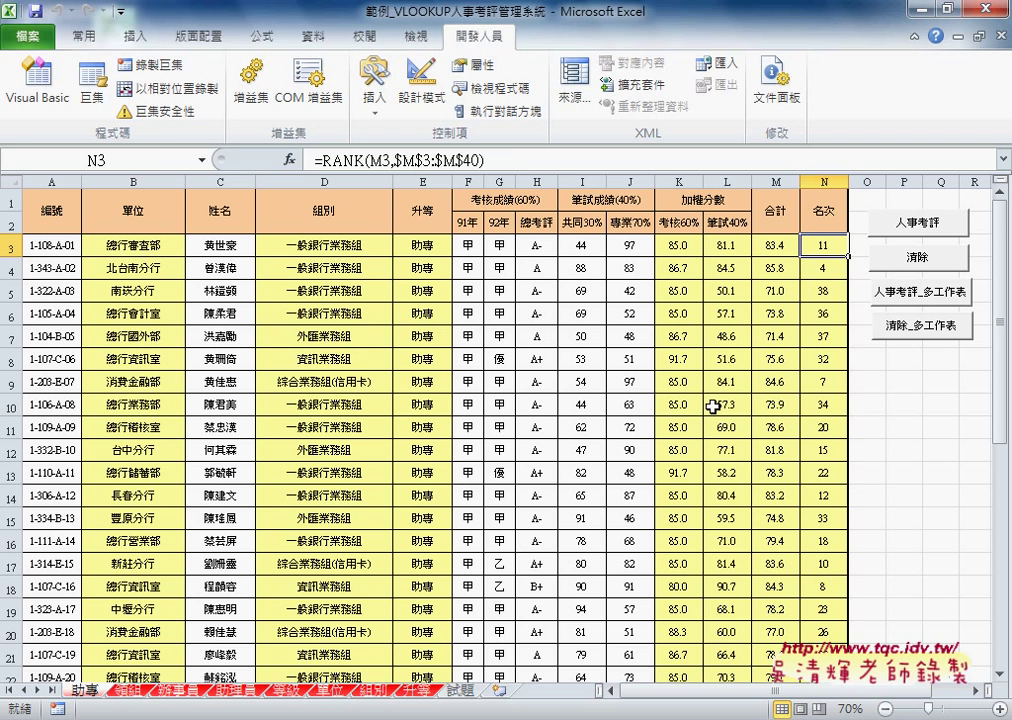
# Step: Add an indented Application.ScreenUpdating = False line directly under the 人事考評_多工作表 header
pyautogui.moveTo(345, 715)
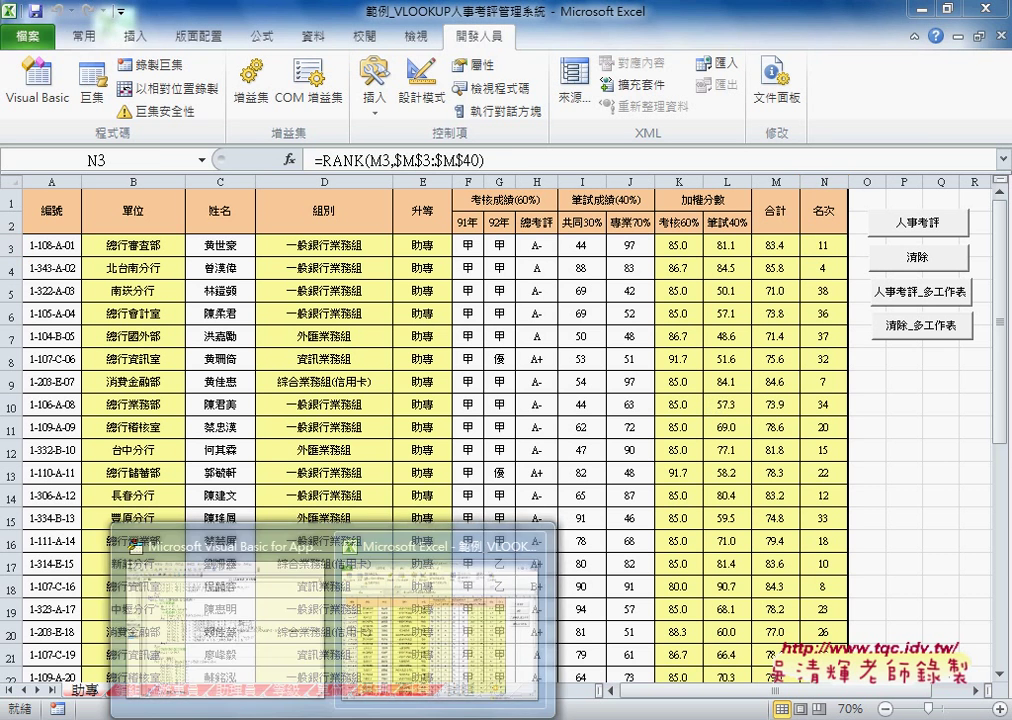
pyautogui.click(225, 610)
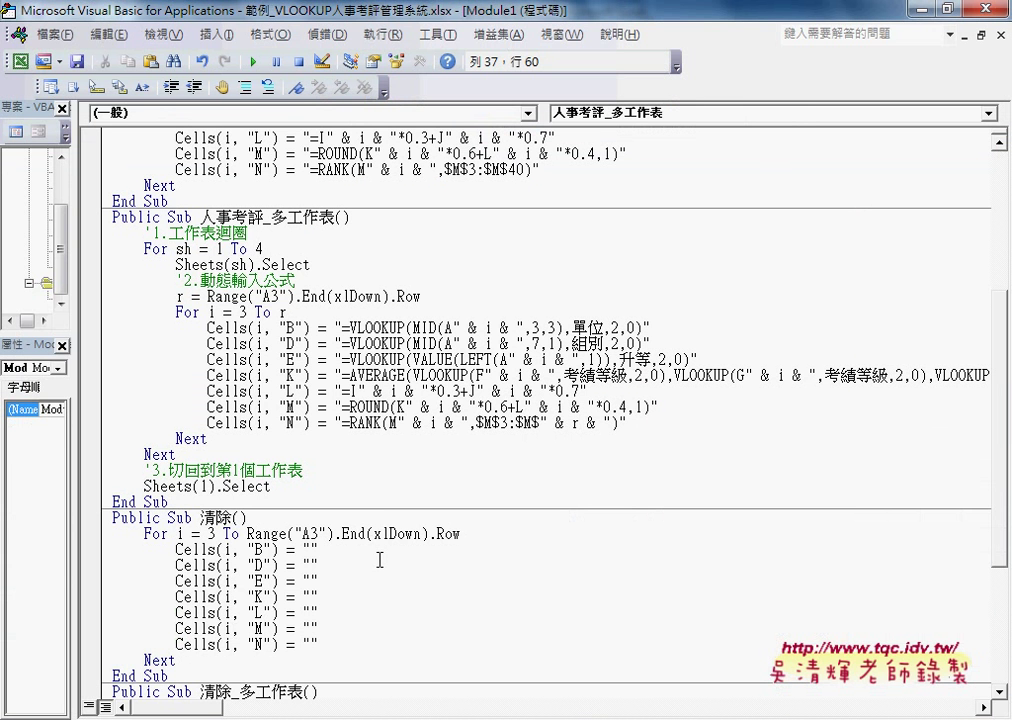
pyautogui.click(391, 219)
pyautogui.press('Return')
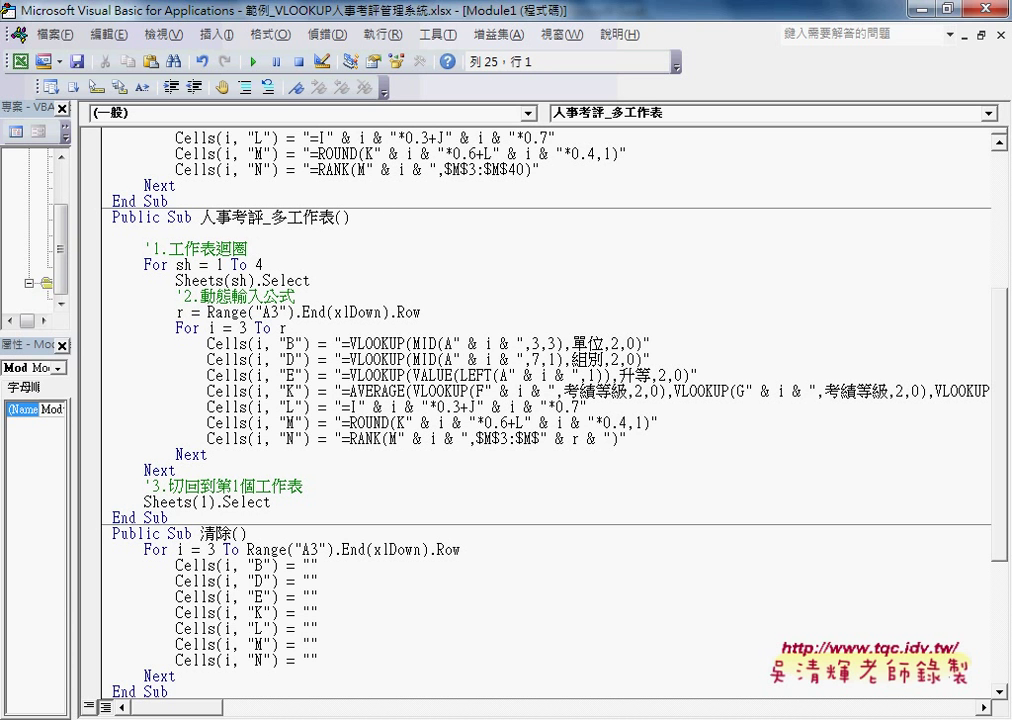
pyautogui.press('Tab')
pyautogui.write('a')
pyautogui.write('pp')
pyautogui.write('l')
pyautogui.write('i')
pyautogui.write('c')
pyautogui.write('ato')
pyautogui.write('n')
pyautogui.press('Left')
pyautogui.press('Left')
pyautogui.write('i')
pyautogui.click(113, 248)
pyautogui.press('Left')
pyautogui.write('.')
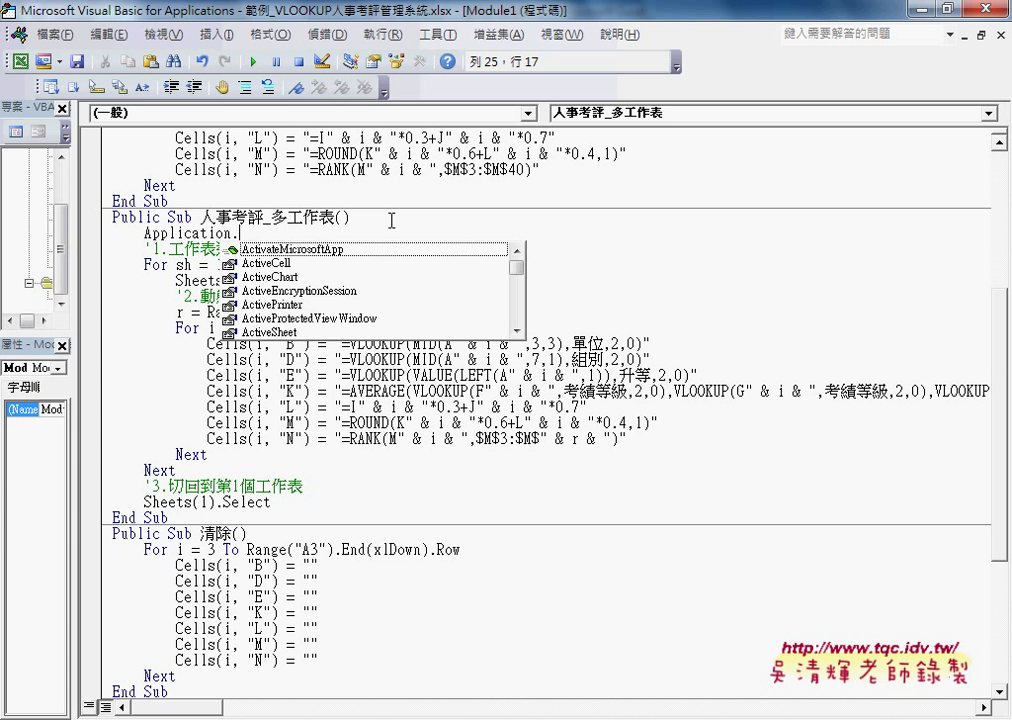
pyautogui.write('s')
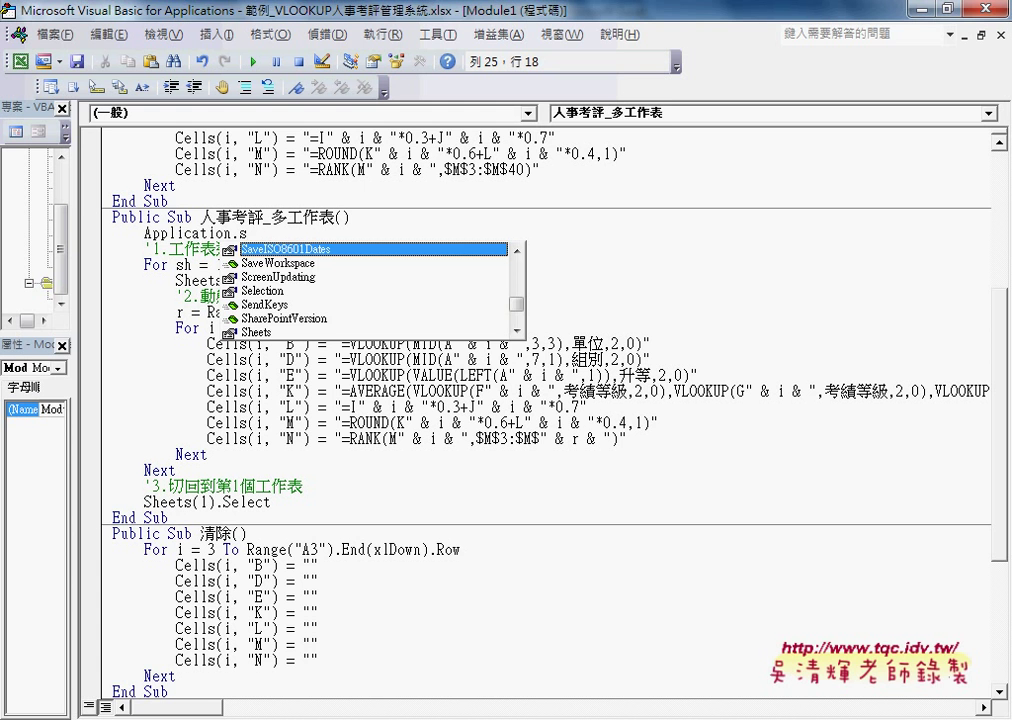
pyautogui.write('c')
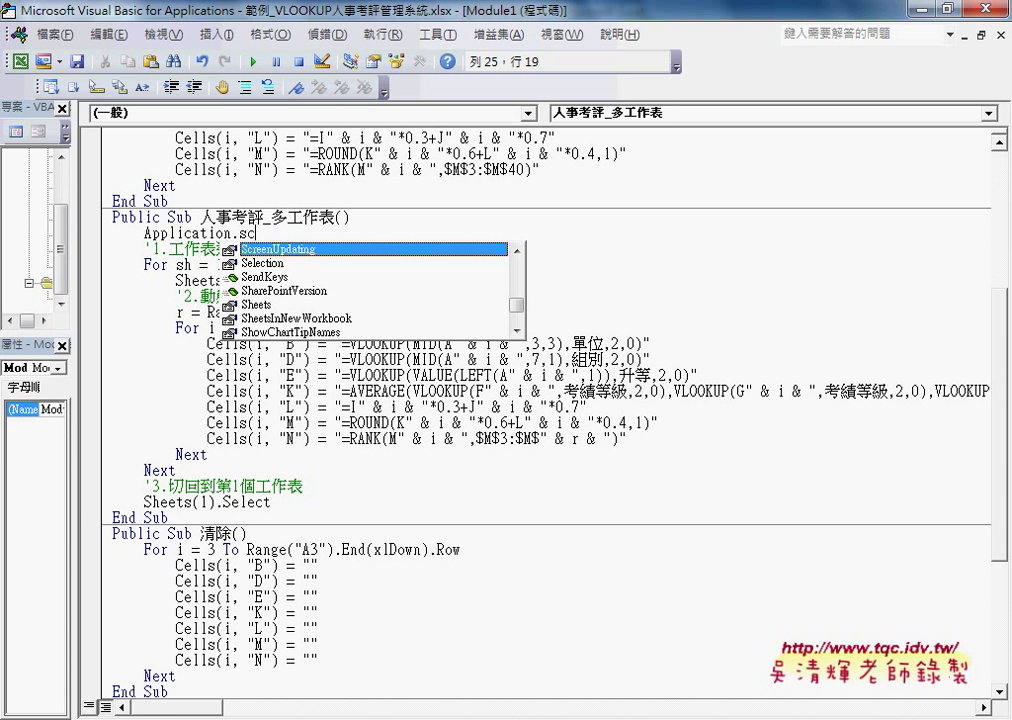
pyautogui.write('=')
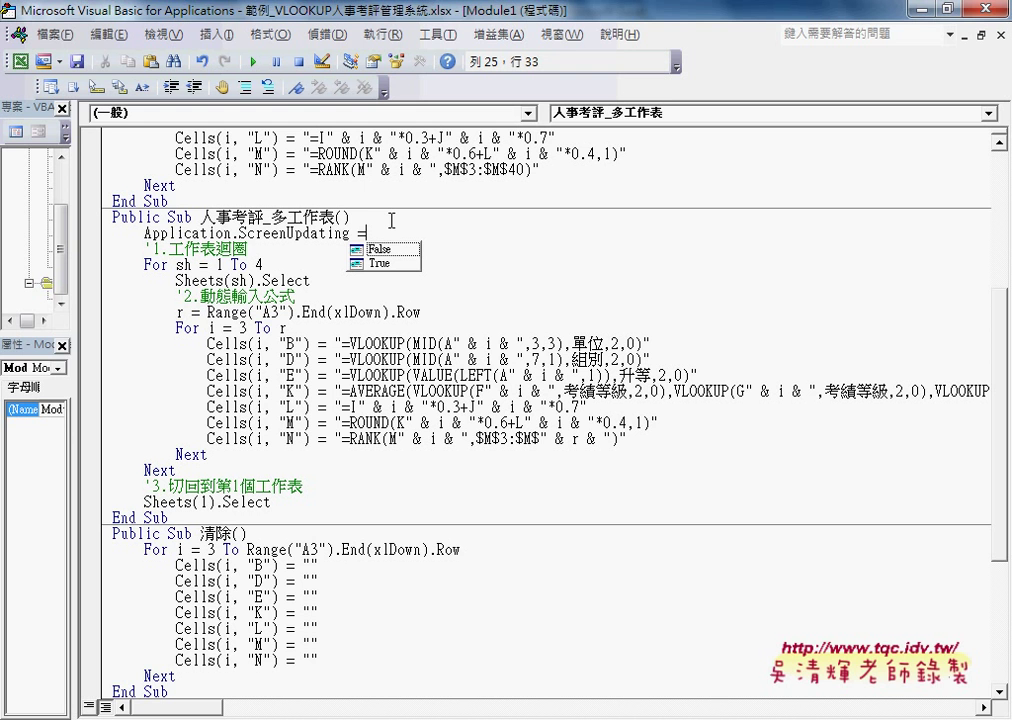
pyautogui.press('Down')
pyautogui.moveTo(350, 236); pyautogui.dragTo(147, 243)
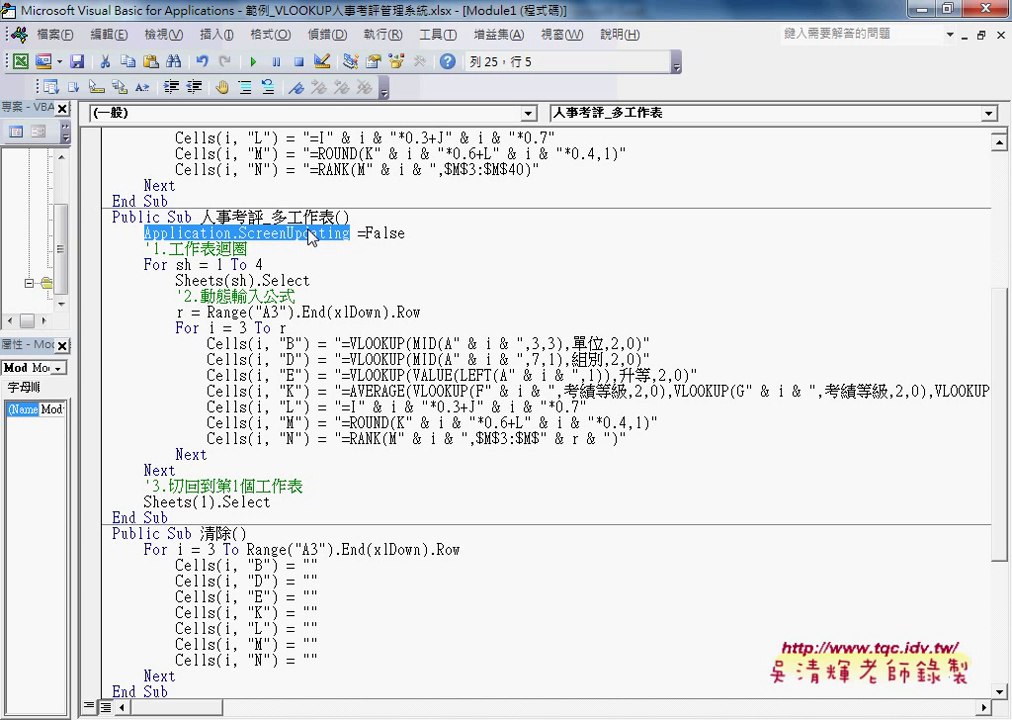
pyautogui.click(300, 497)
# Step: Add Application.ScreenUpdating = True on a new line after Sheets(1).Select
pyautogui.press('Return')
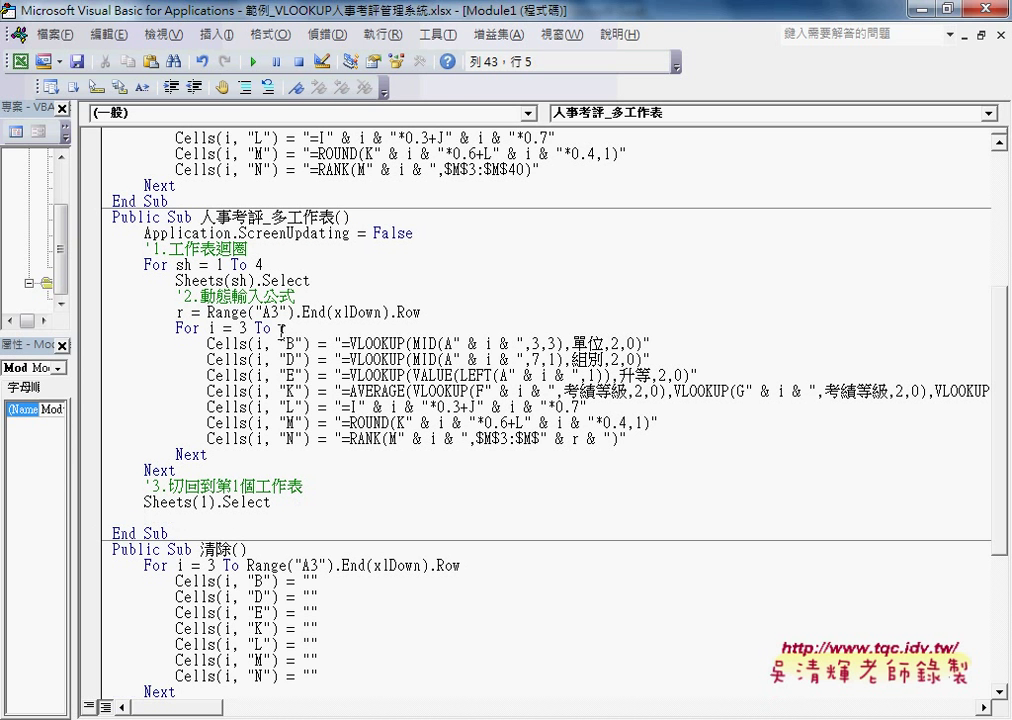
pyautogui.click(246, 217)
pyautogui.click(165, 517)
pyautogui.write('Application.ScreenUpdating')
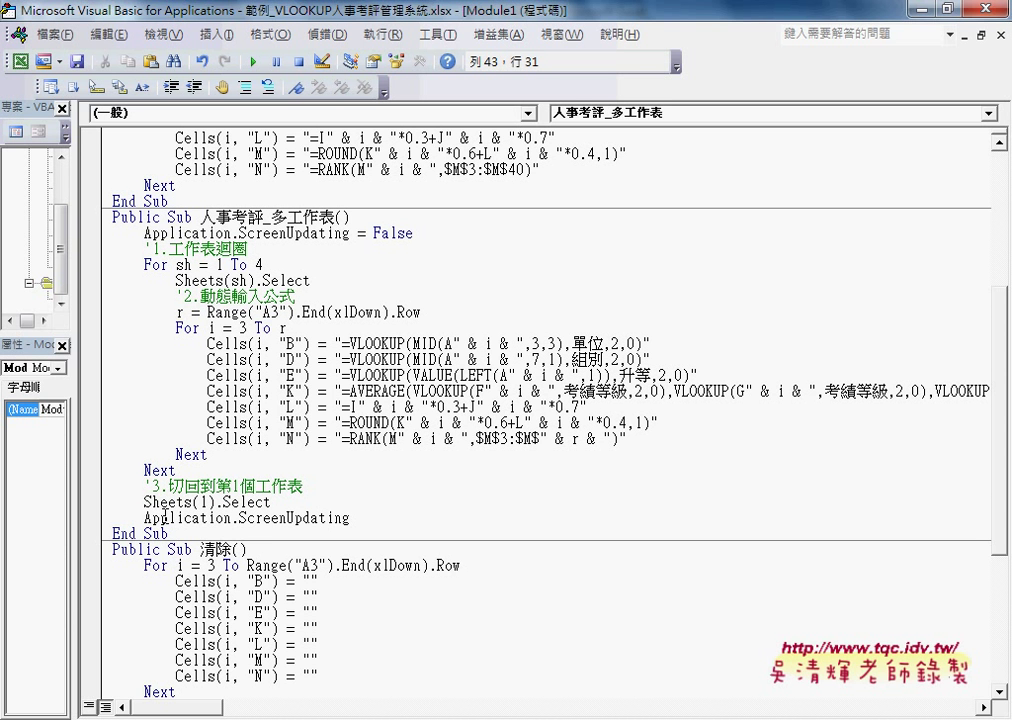
pyautogui.write('=')
pyautogui.press('Down')
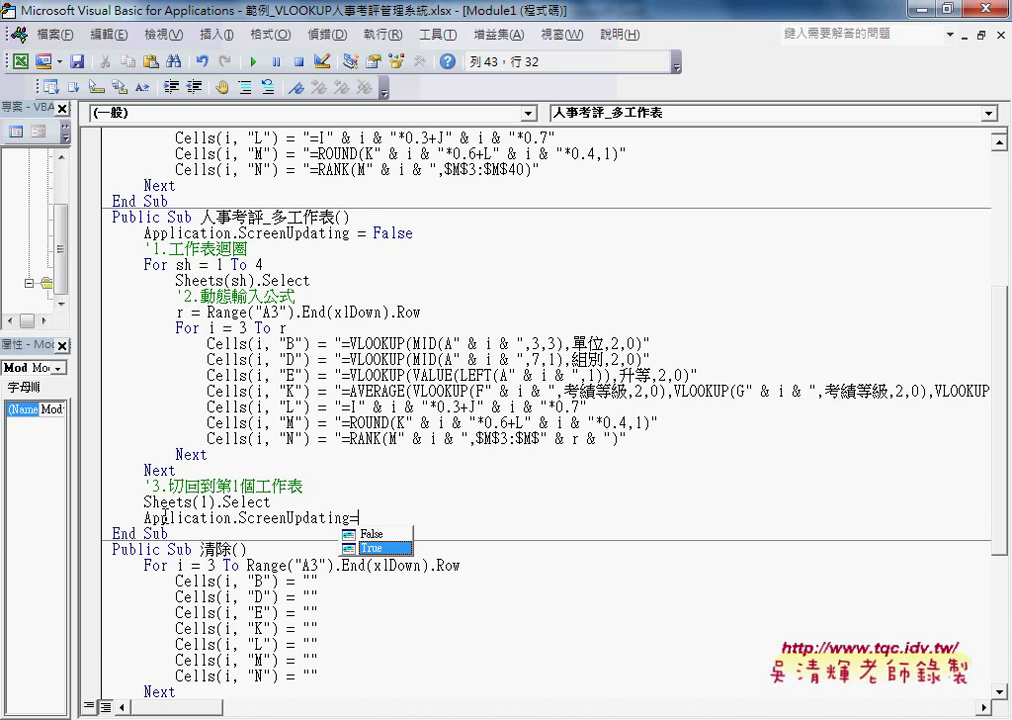
pyautogui.press('Tab')
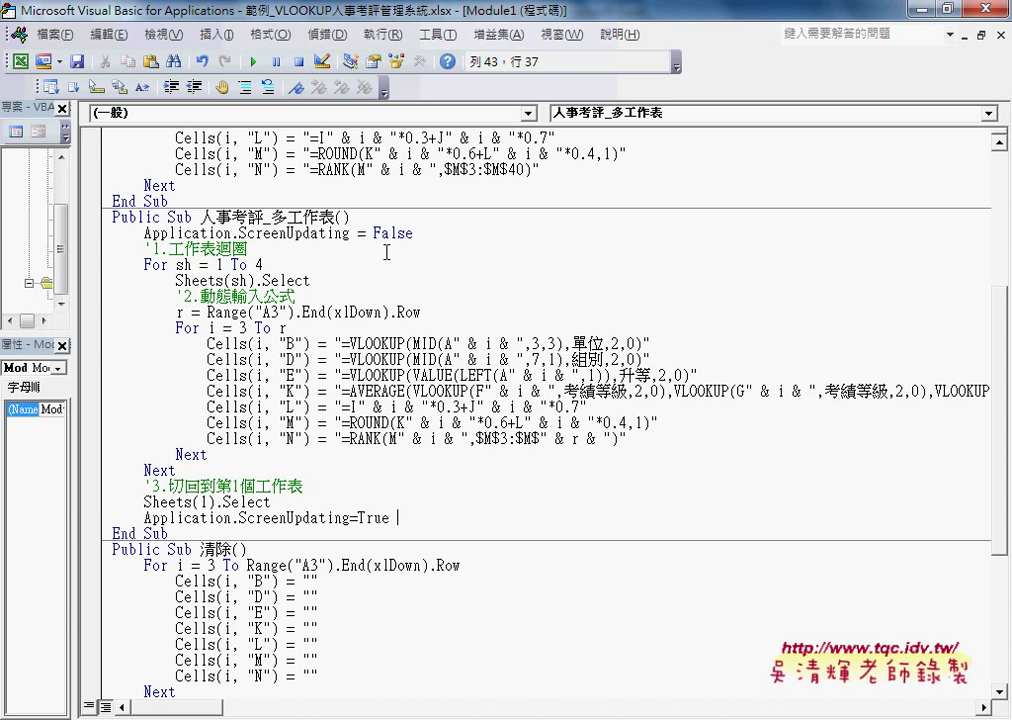
# Step: Compare the False value at the macro's start with the True value at its end
pyautogui.moveTo(413, 233); pyautogui.dragTo(366, 233)
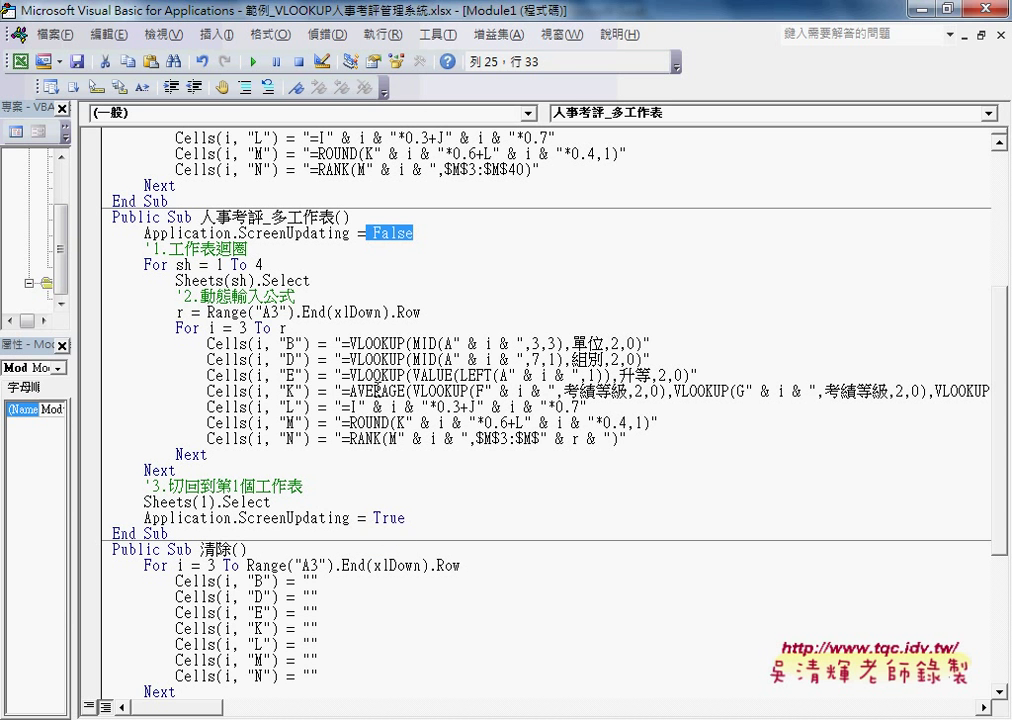
pyautogui.moveTo(407, 517); pyautogui.dragTo(366, 517)
pyautogui.press('Left')
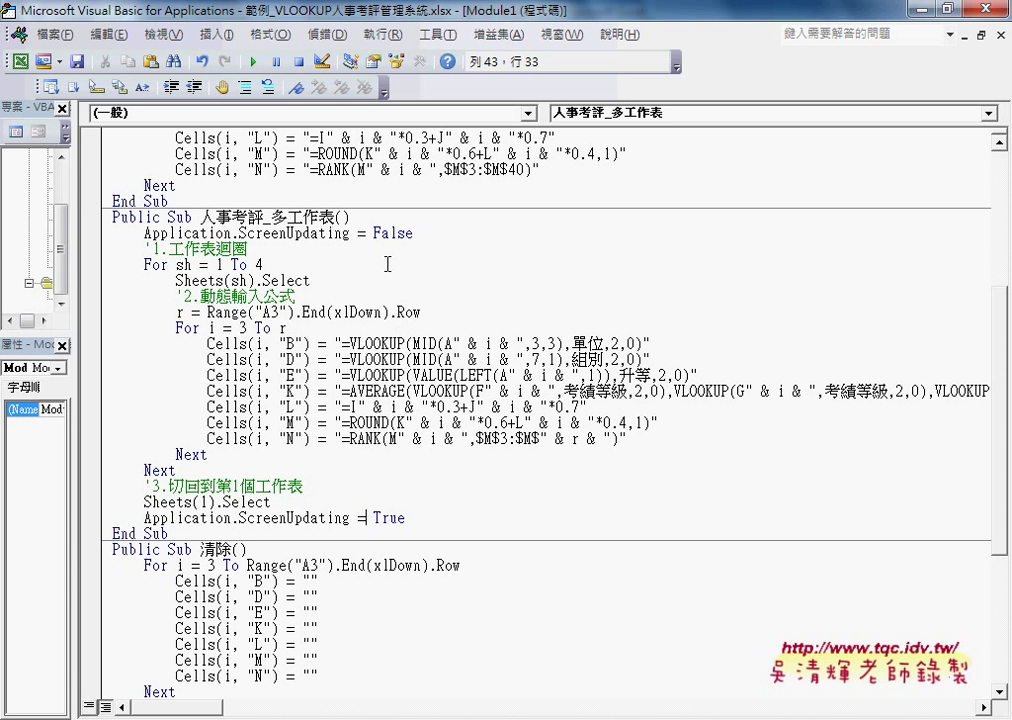
pyautogui.click(352, 234)
pyautogui.click(350, 517)
# Step: Back in Excel, test 清除_多工作表 and then 人事考評_多工作表
pyautogui.click(919, 10)
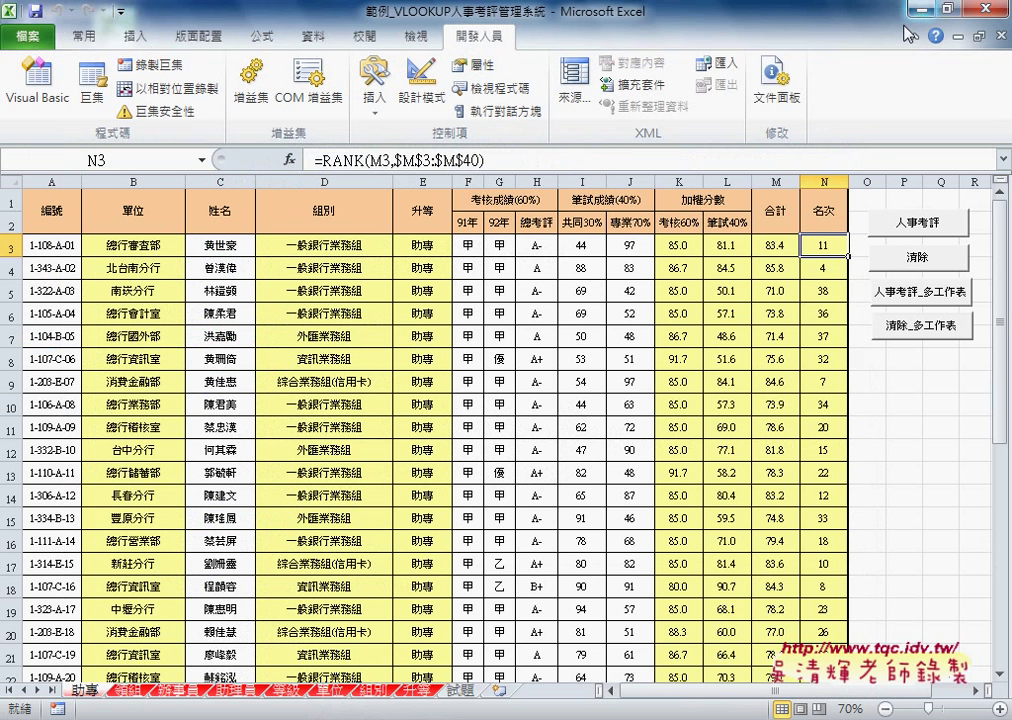
pyautogui.click(905, 384)
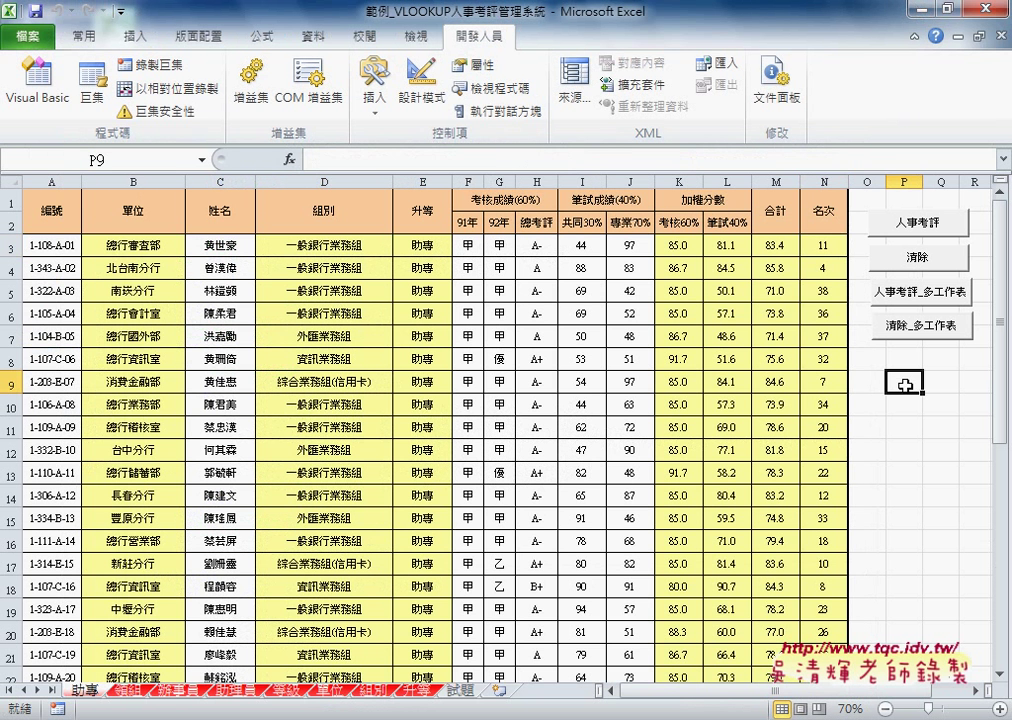
pyautogui.click(930, 325)
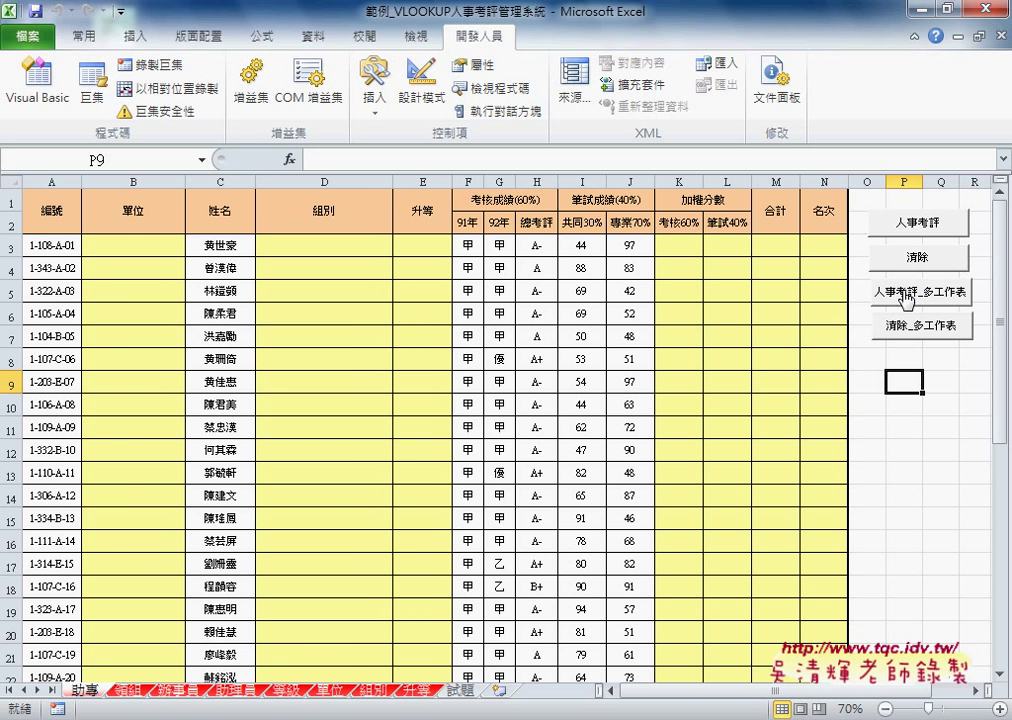
pyautogui.click(907, 299)
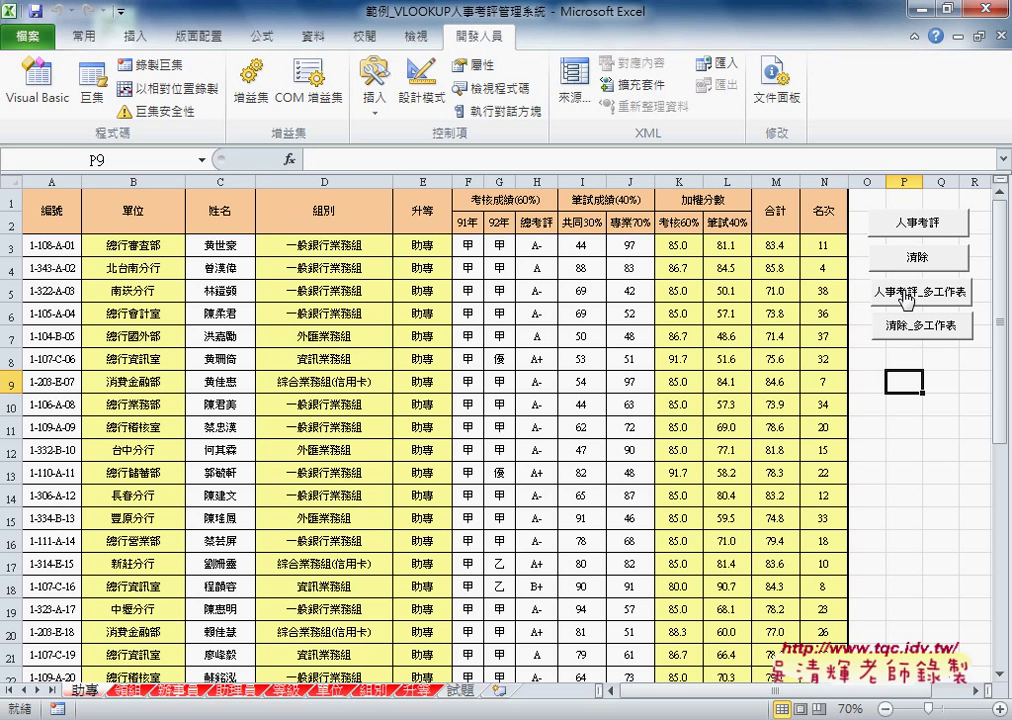
# Step: Check results on 領組, 辦事員 and 助理員, then clear all sheets from 助專
pyautogui.click(135, 694)
pyautogui.click(170, 694)
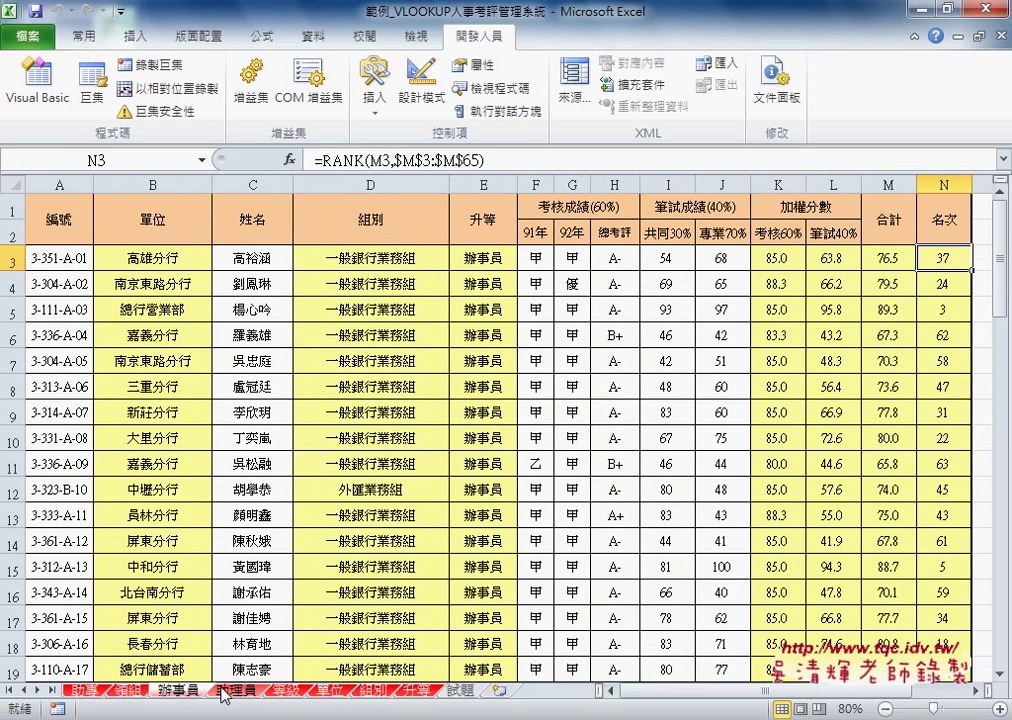
pyautogui.click(222, 694)
pyautogui.click(85, 692)
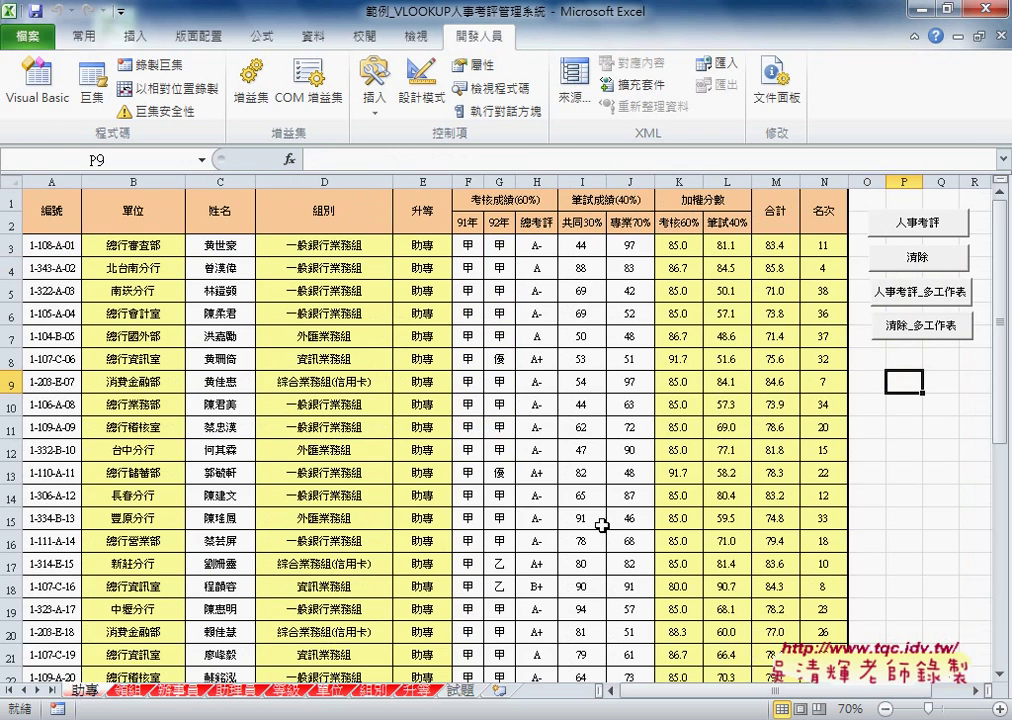
pyautogui.click(921, 328)
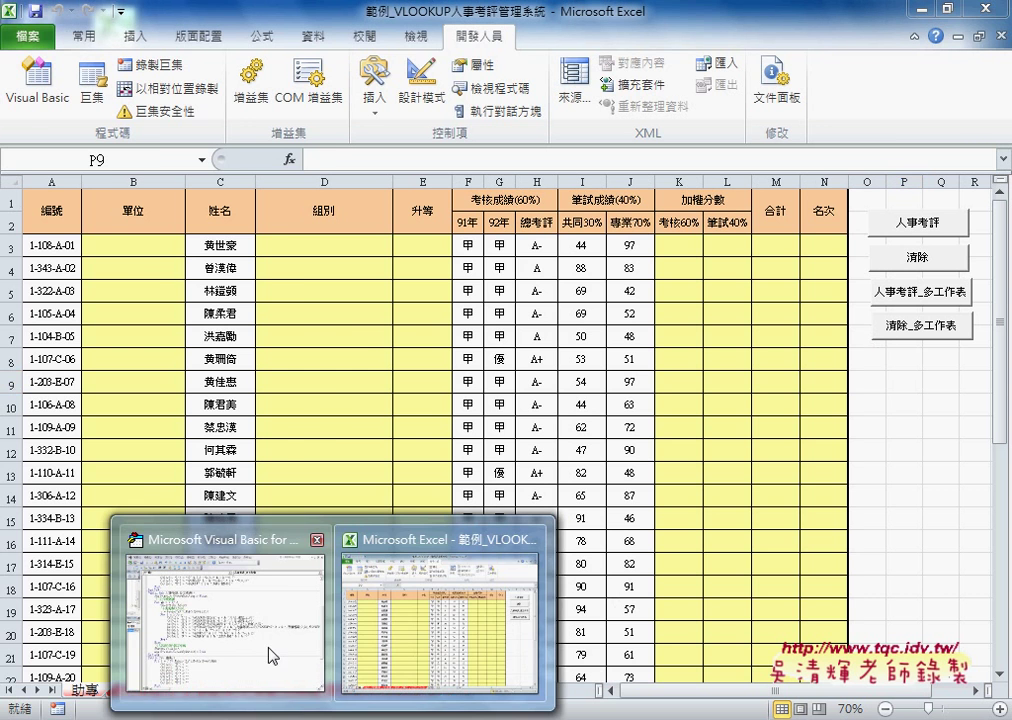
# Step: Copy Application.ScreenUpdating = False into an indented first line of 清除_多工作表
pyautogui.click(272, 655)
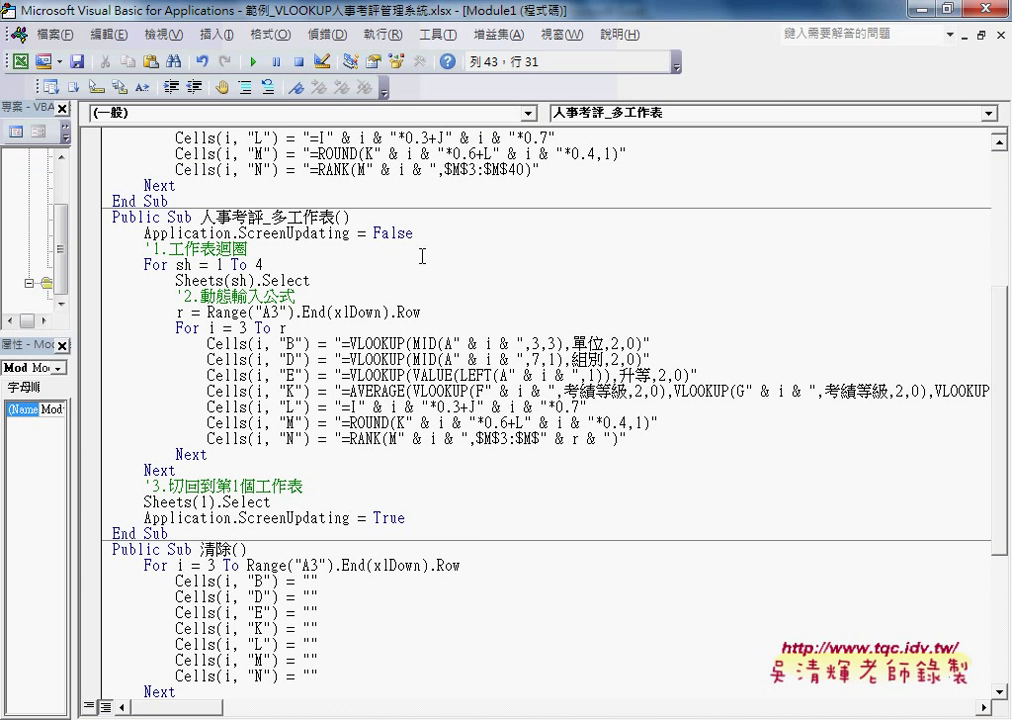
pyautogui.moveTo(413, 233); pyautogui.dragTo(145, 236)
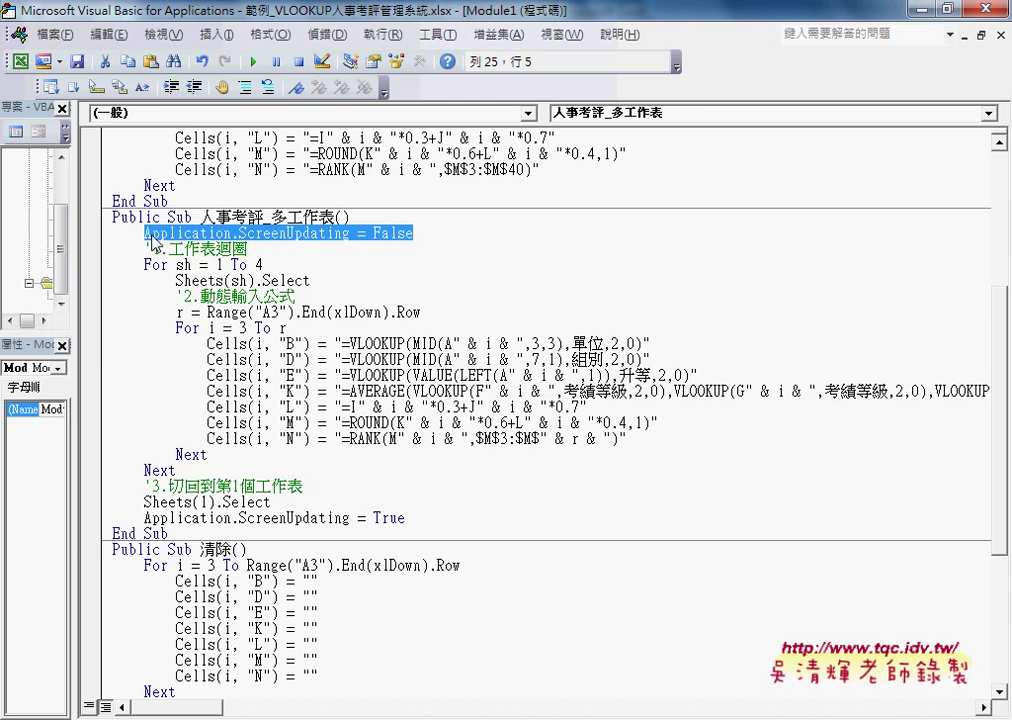
pyautogui.scroll(-4, 297, 370)
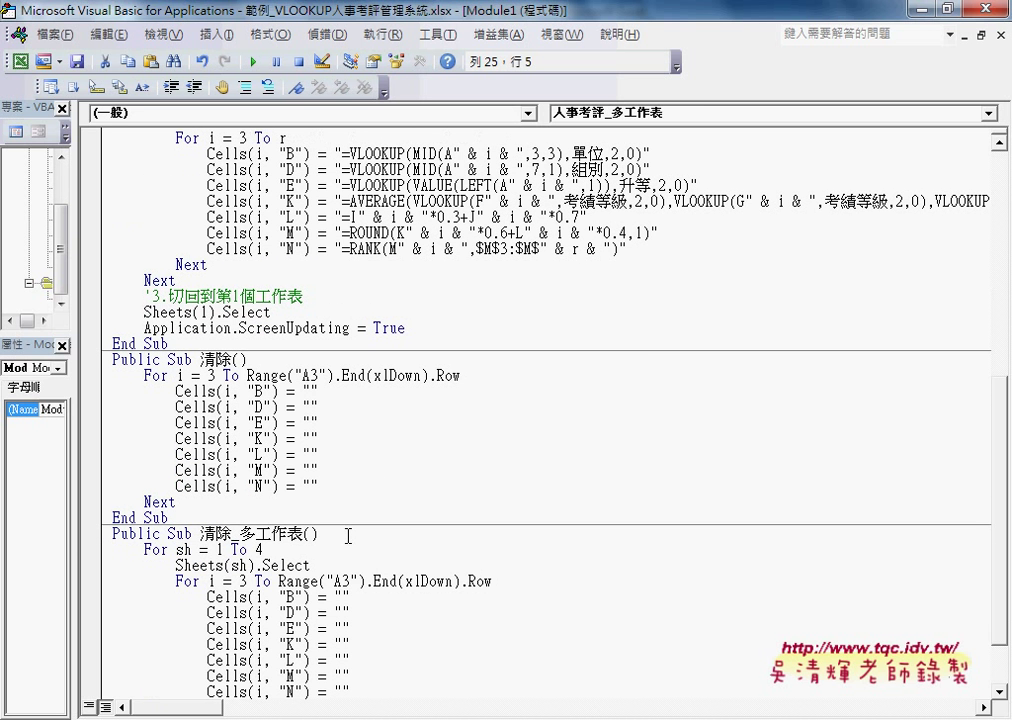
pyautogui.click(348, 536)
pyautogui.press('Return')
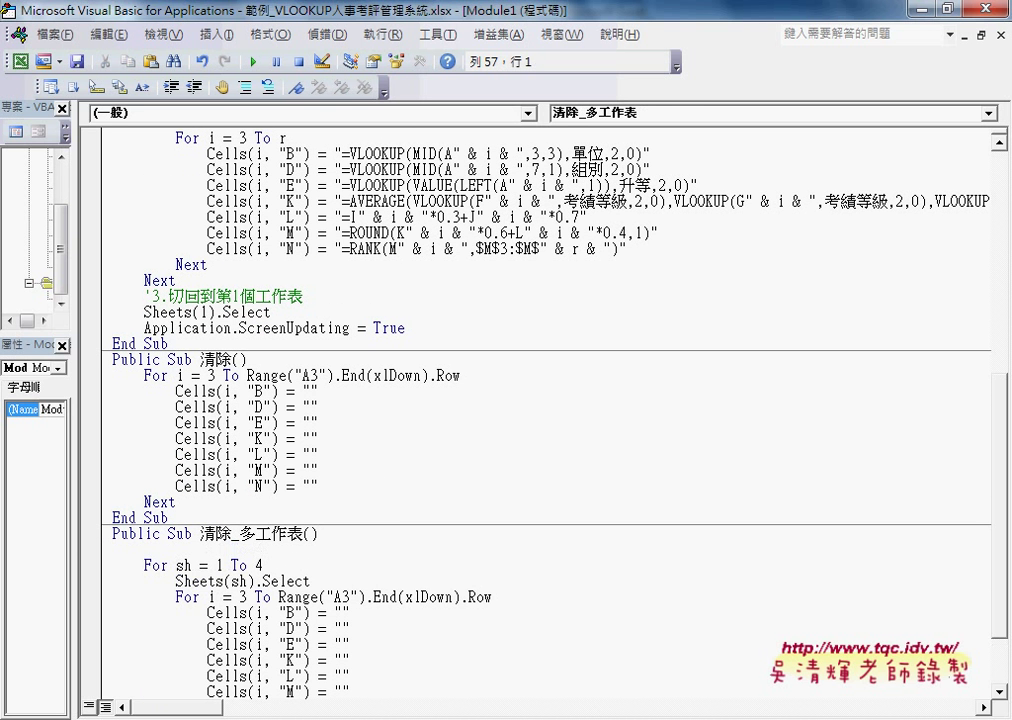
pyautogui.write('Application.ScreenUpdating = False')
pyautogui.press('Home')
pyautogui.press('Tab')
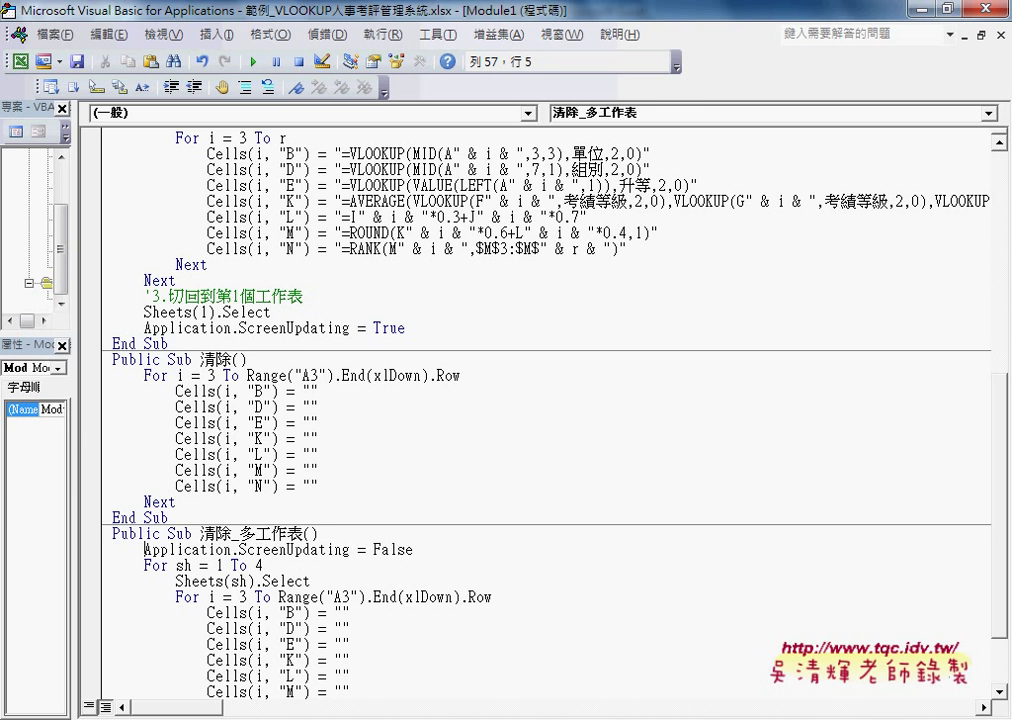
# Step: Add Application.ScreenUpdating = True after Sheets(1).Select at the clear macro's end
pyautogui.scroll(-2, 416, 610)
pyautogui.click(296, 662)
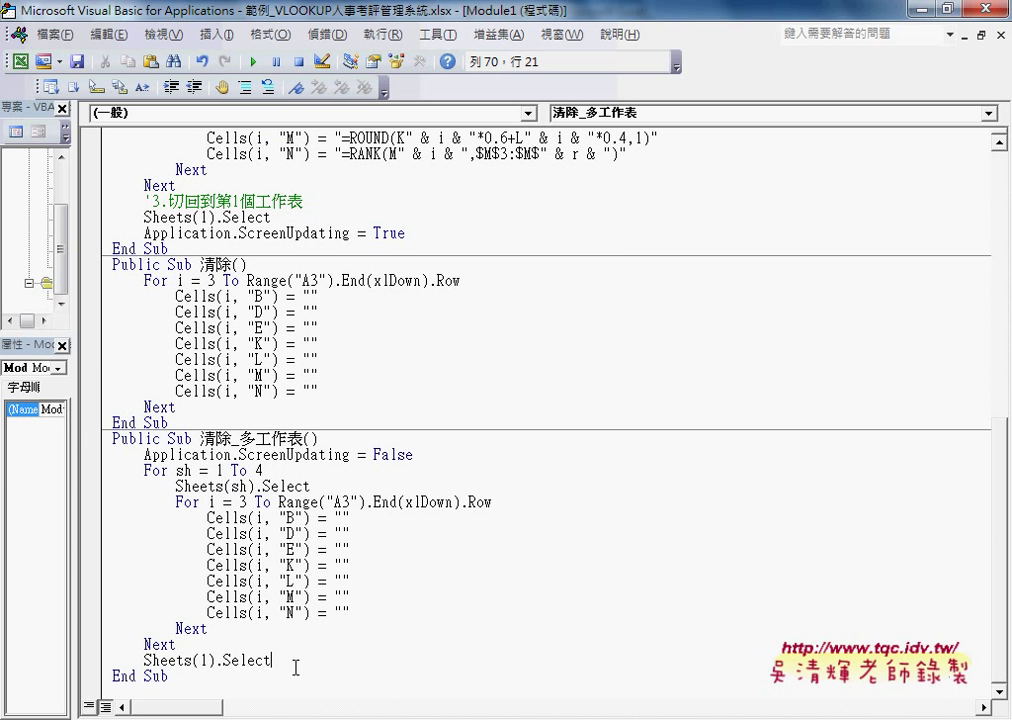
pyautogui.press('Return')
pyautogui.hotkey('ctrl', 'v')
pyautogui.press('BackSpace')
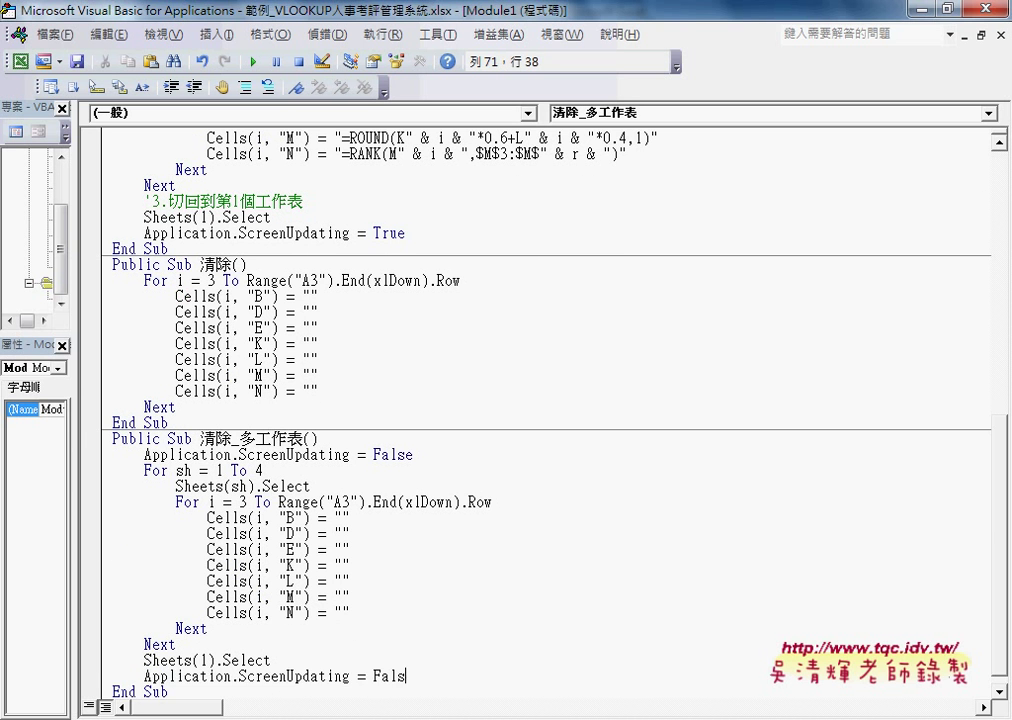
pyautogui.press('BackSpace')
pyautogui.press('BackSpace')
pyautogui.press('BackSpace')
pyautogui.press('BackSpace')
pyautogui.press('BackSpace')
pyautogui.write('=')
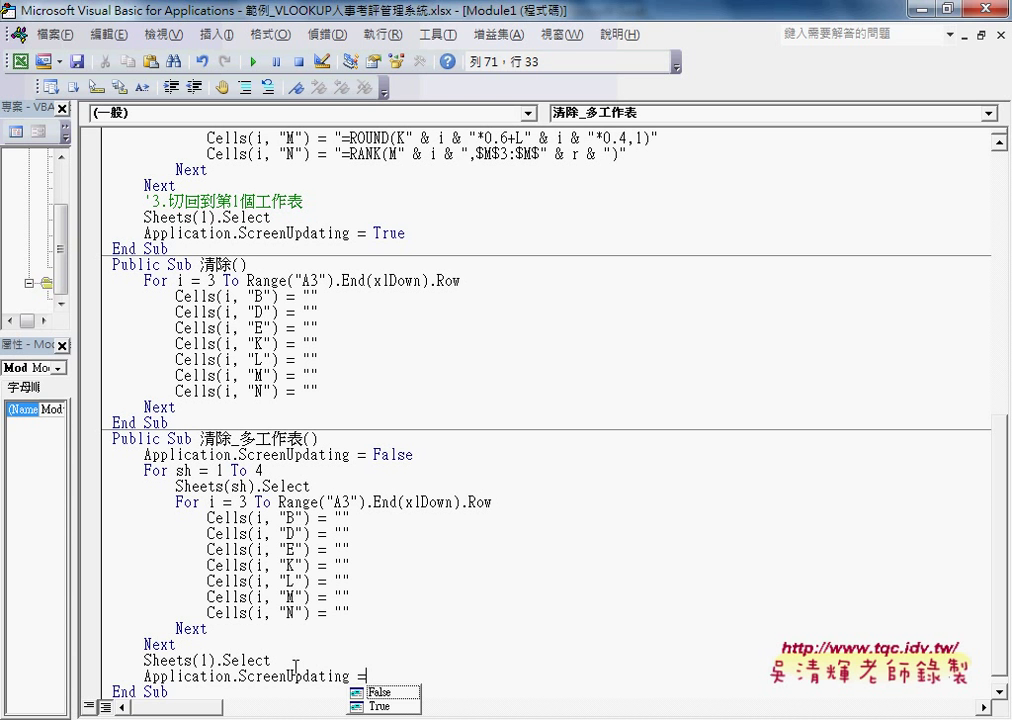
pyautogui.press('Down')
pyautogui.press('space')
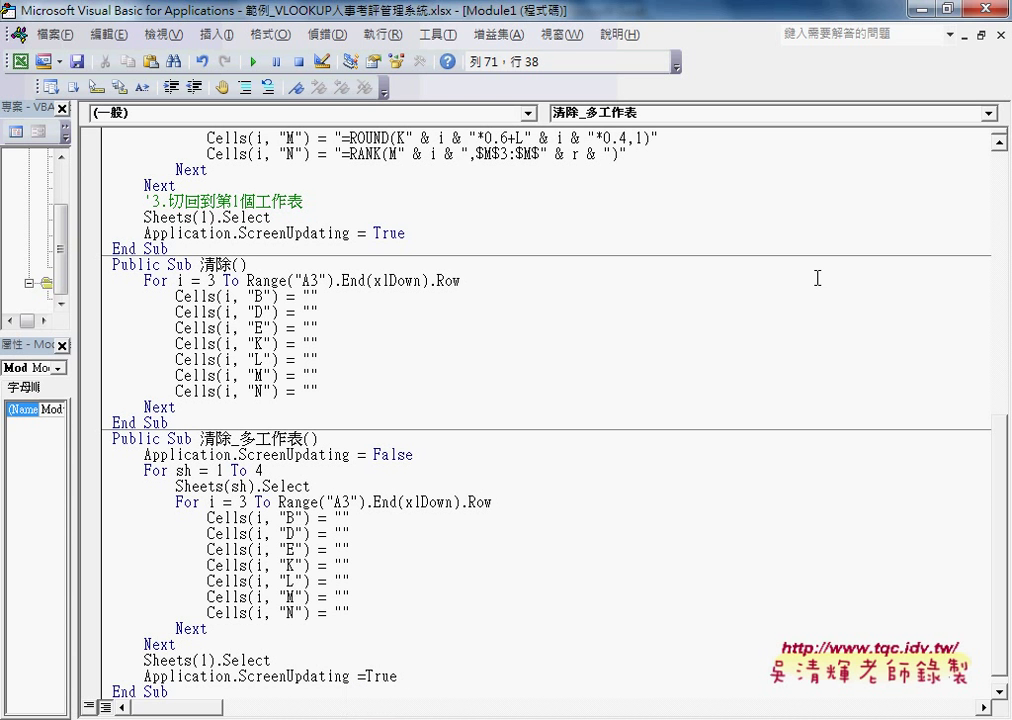
pyautogui.click(983, 10)
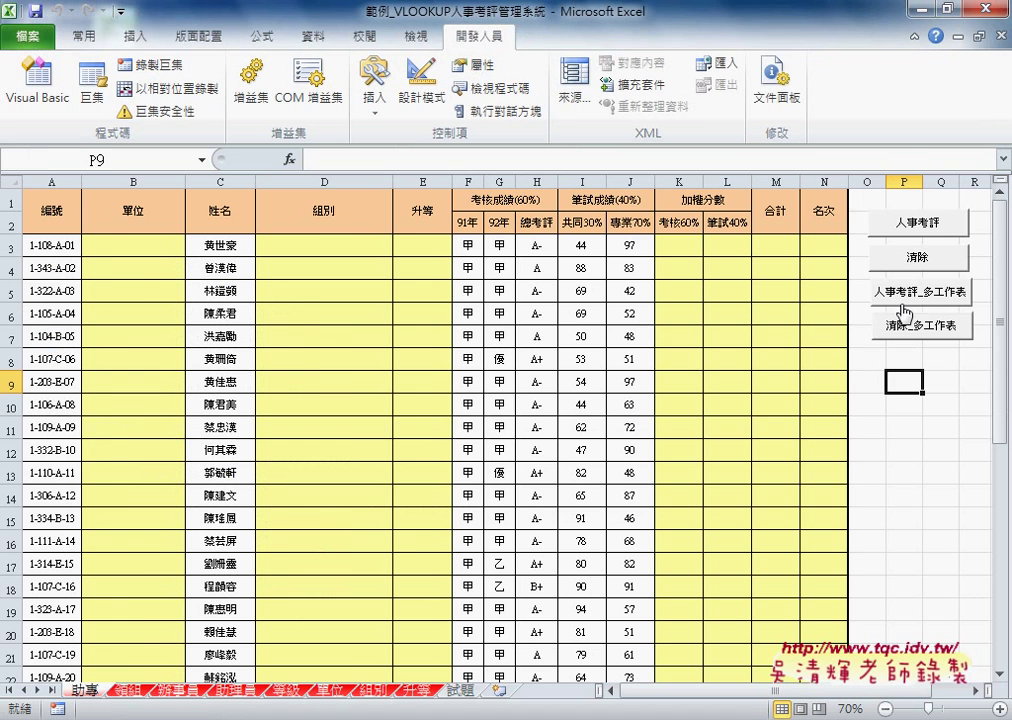
pyautogui.click(908, 404)
pyautogui.click(920, 292)
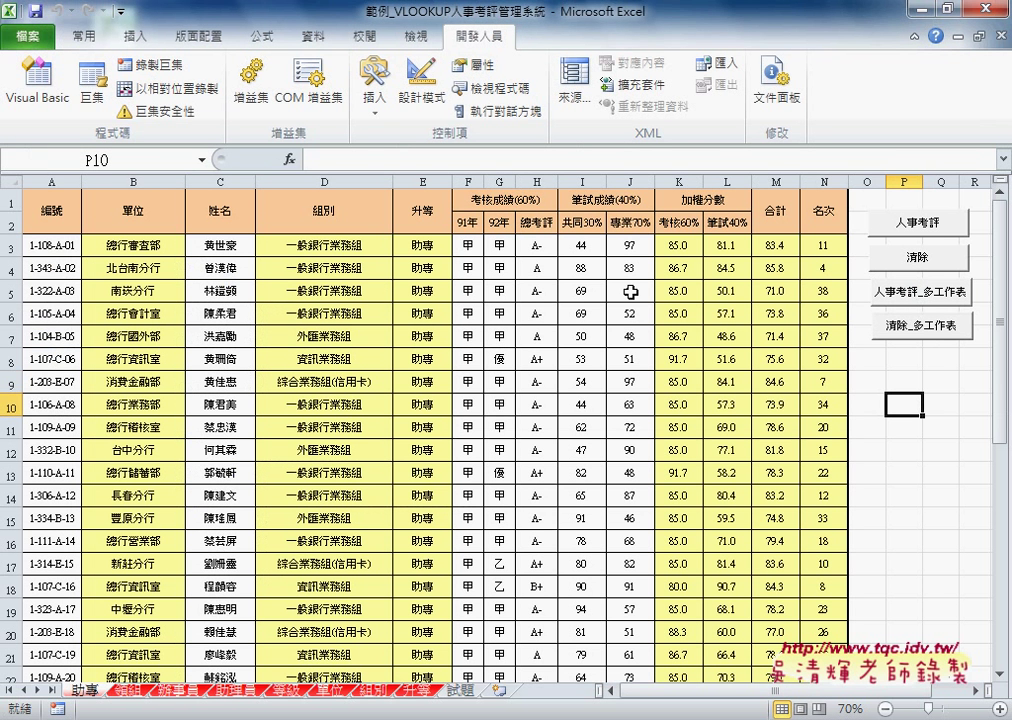
pyautogui.click(932, 337)
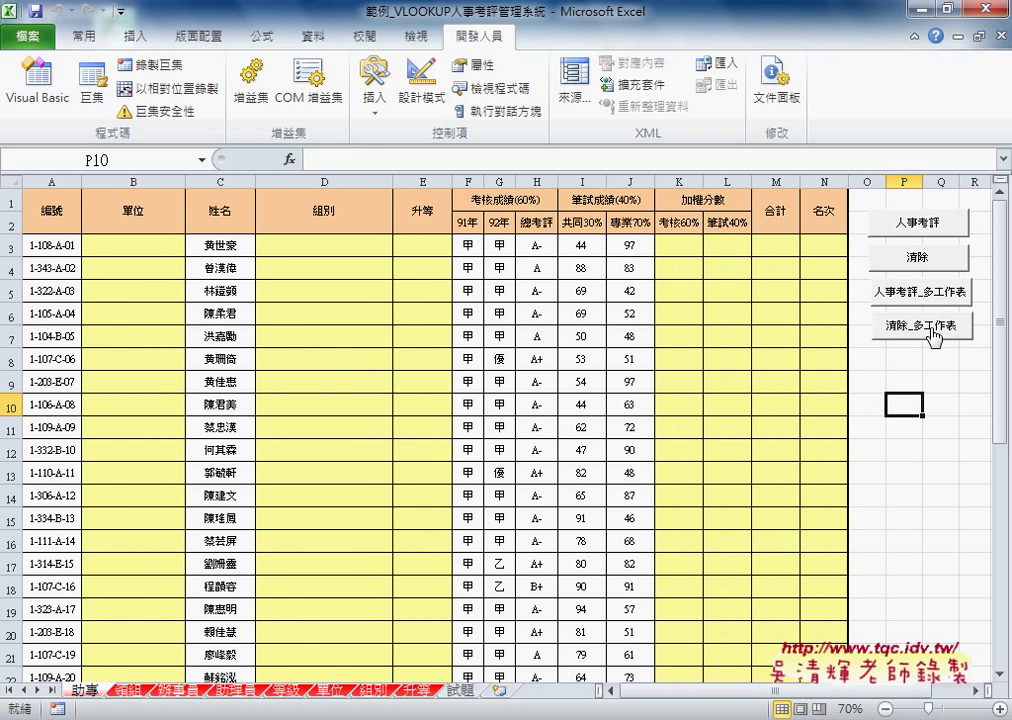
pyautogui.click(930, 293)
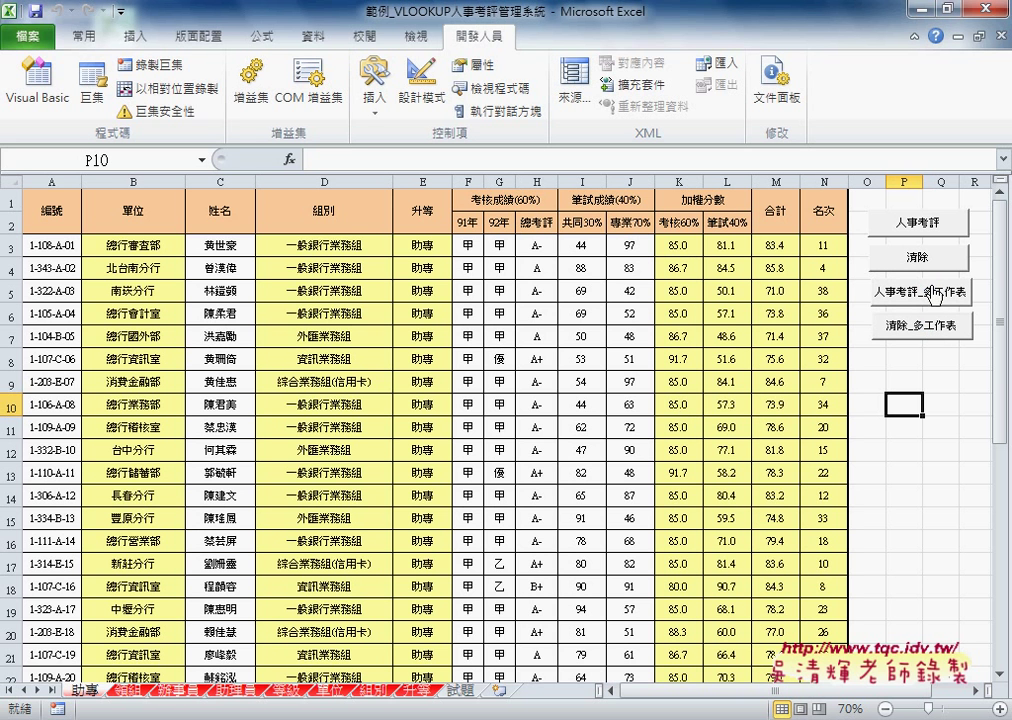
pyautogui.click(932, 333)
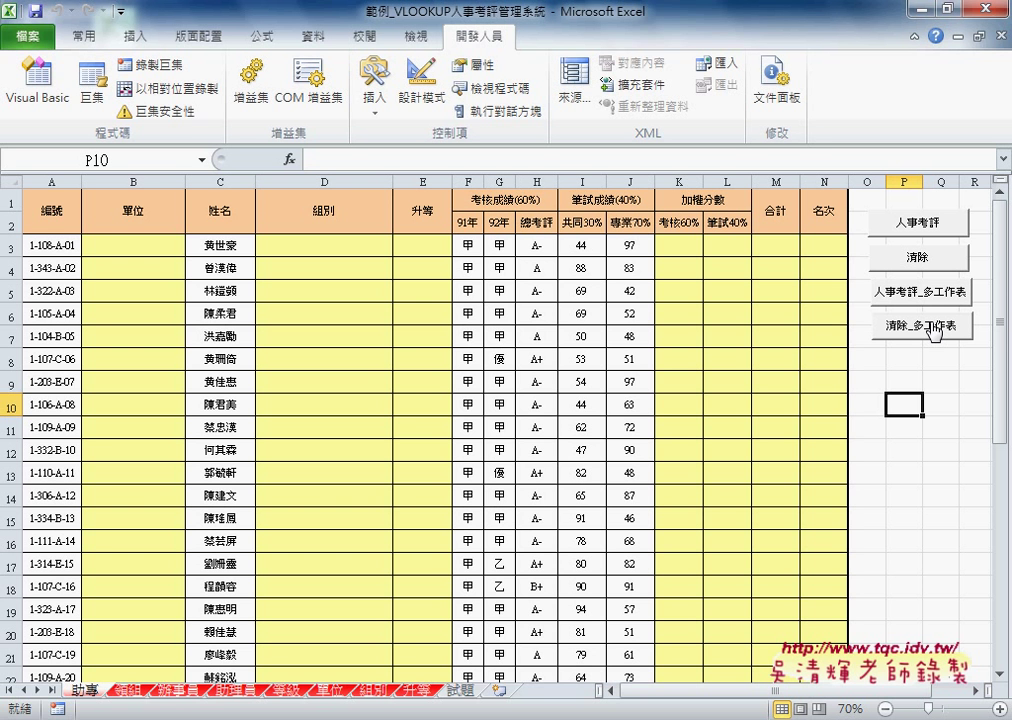
# Step: Run 清除_多工作表, then 人事考評_多工作表 to refill the 助專 results
pyautogui.click(933, 331)
pyautogui.click(935, 295)
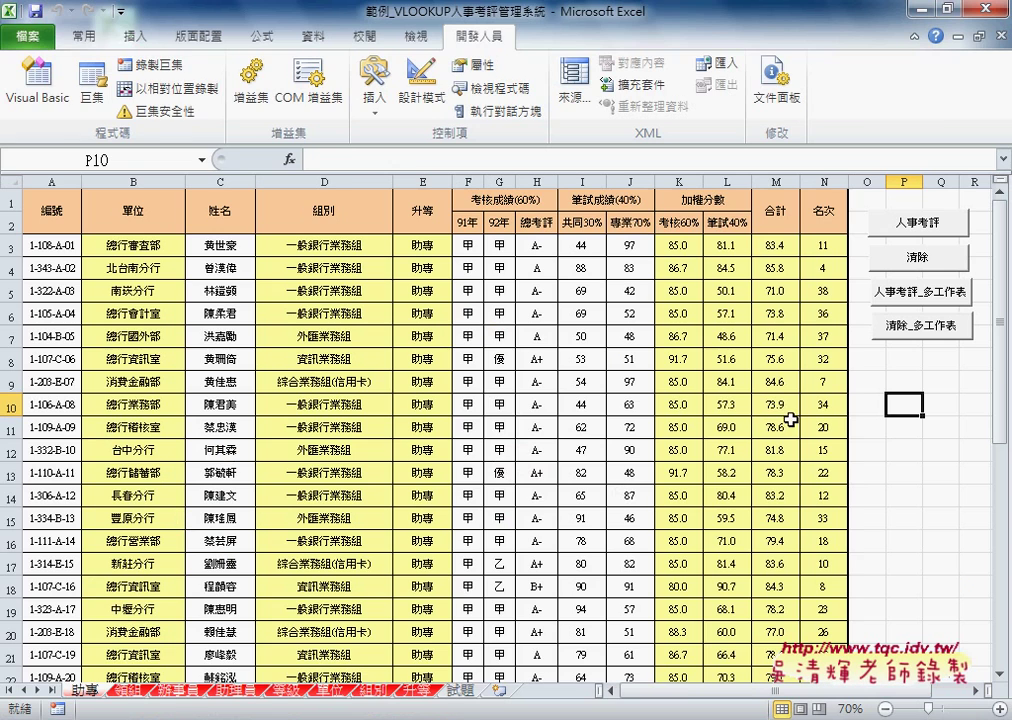
# Step: Open the VBA editor and highlight the r variable in the RANK formula's range
pyautogui.click(38, 60)
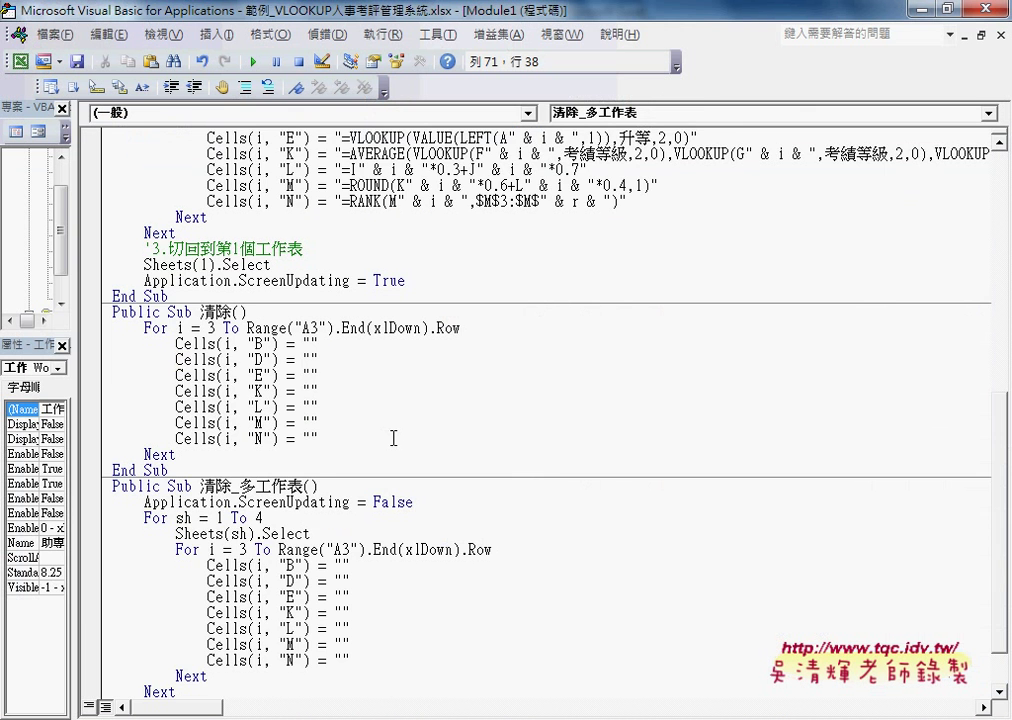
pyautogui.scroll(3, 310, 340)
pyautogui.moveTo(611, 343); pyautogui.dragTo(540, 343)
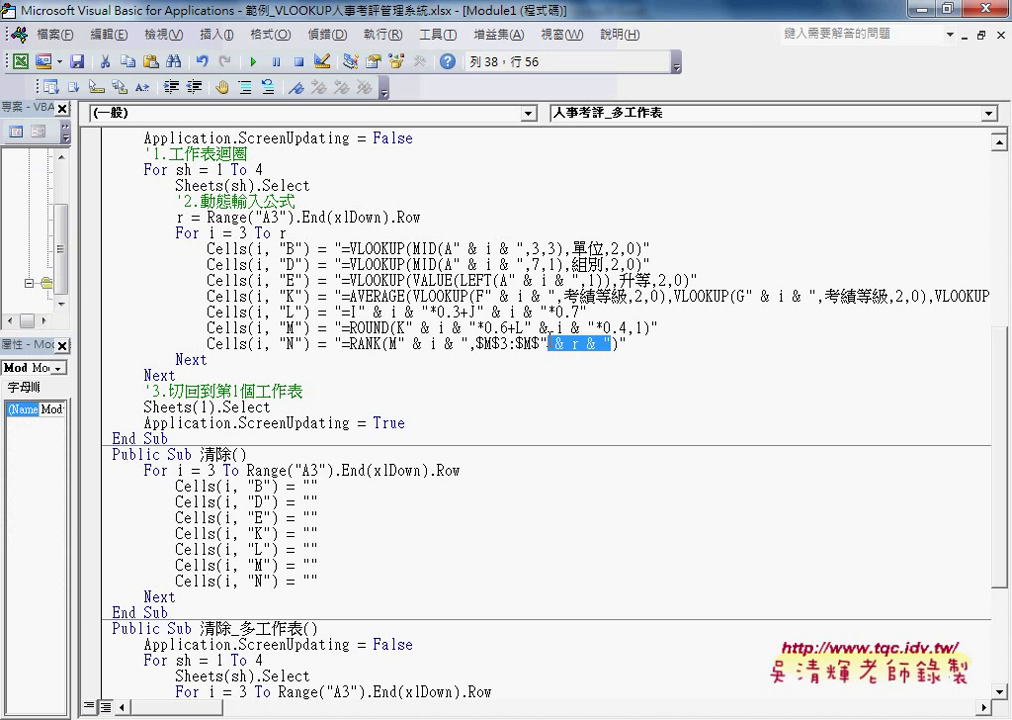